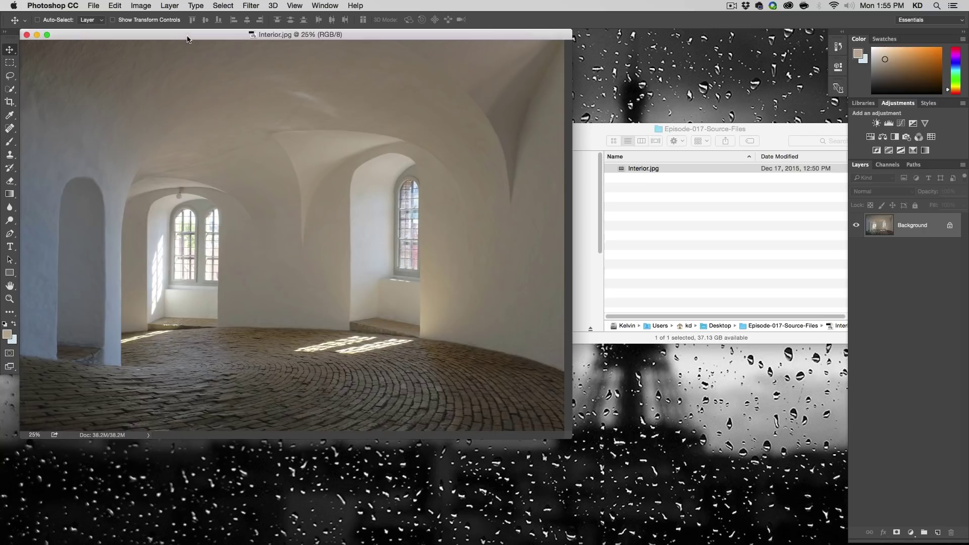
- Reposition the Interior.jpg document window and convert its Background layer to a smart object
{"action": "left_click_drag", "start_coordinate": [187, 39], "coordinate": [205, 44]}
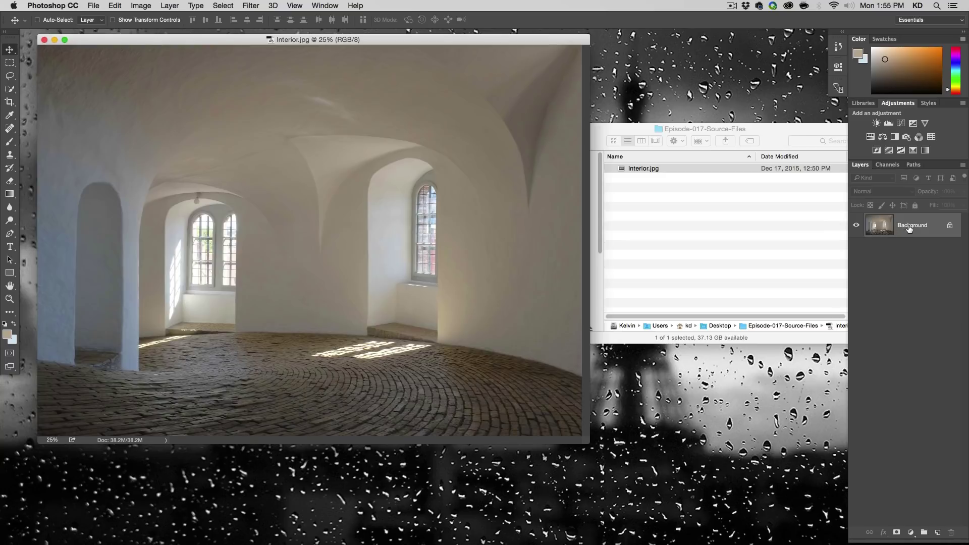
{"action": "right_click", "coordinate": [926, 224]}
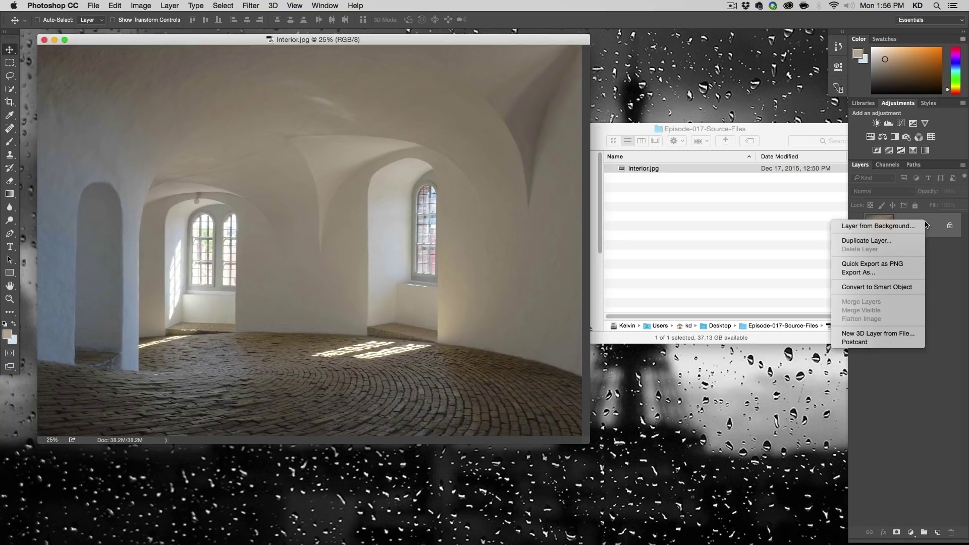
{"action": "left_click", "coordinate": [909, 287]}
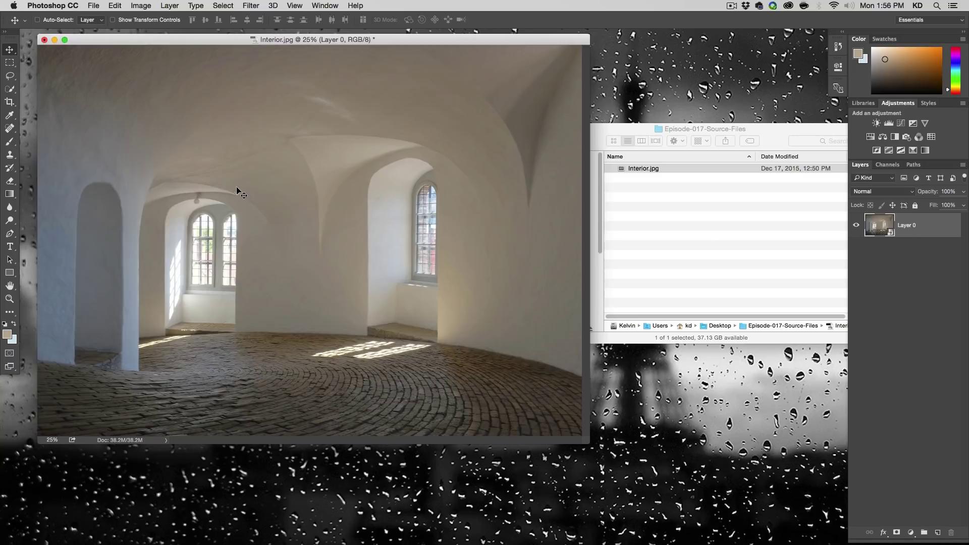
- Open the Camera Raw Filter on the interior photo layer and convert the image to grayscale
{"action": "left_click", "coordinate": [251, 6]}
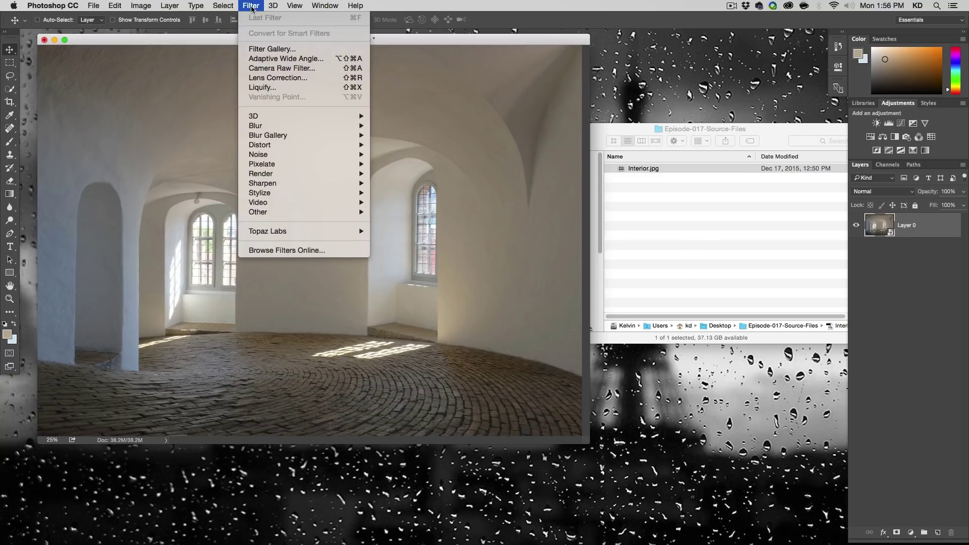
{"action": "left_click", "coordinate": [283, 68]}
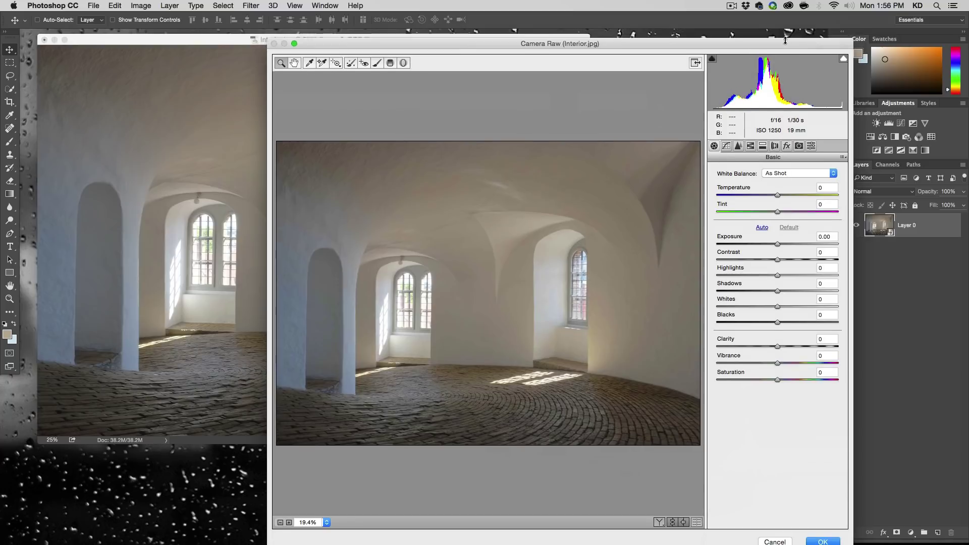
{"action": "left_click", "coordinate": [741, 138]}
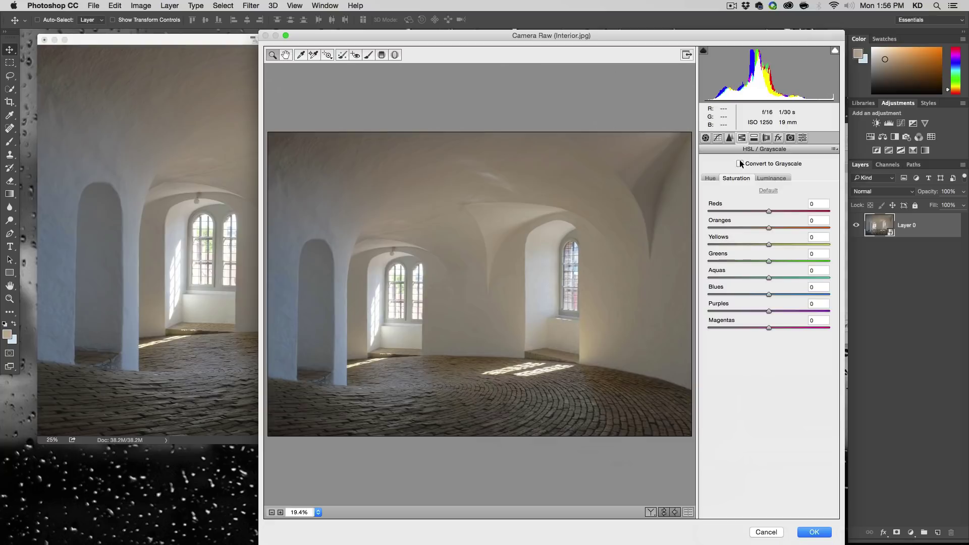
{"action": "left_click", "coordinate": [740, 162]}
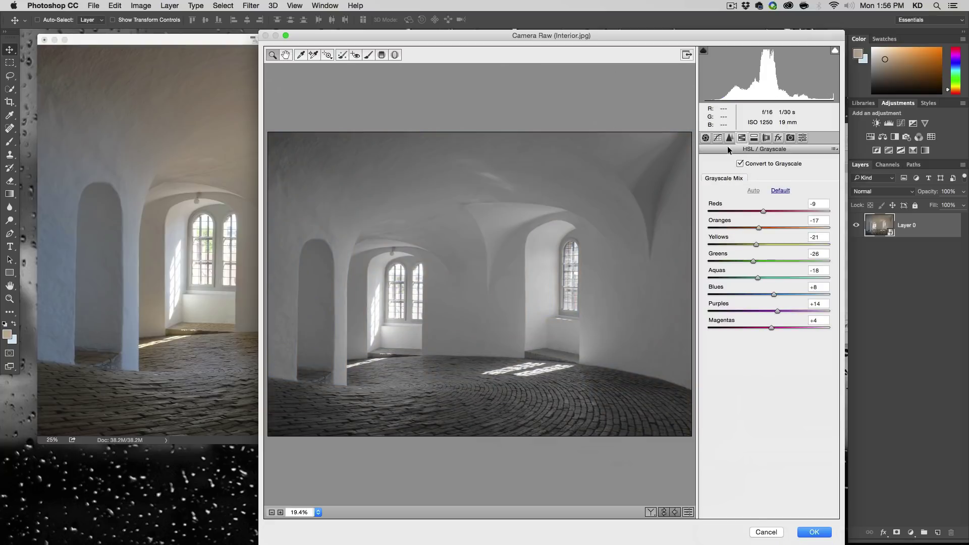
- Darken the photo in Camera Raw with Exposure -2.50 and Highlights -100, and apply the filter
{"action": "left_click", "coordinate": [706, 139]}
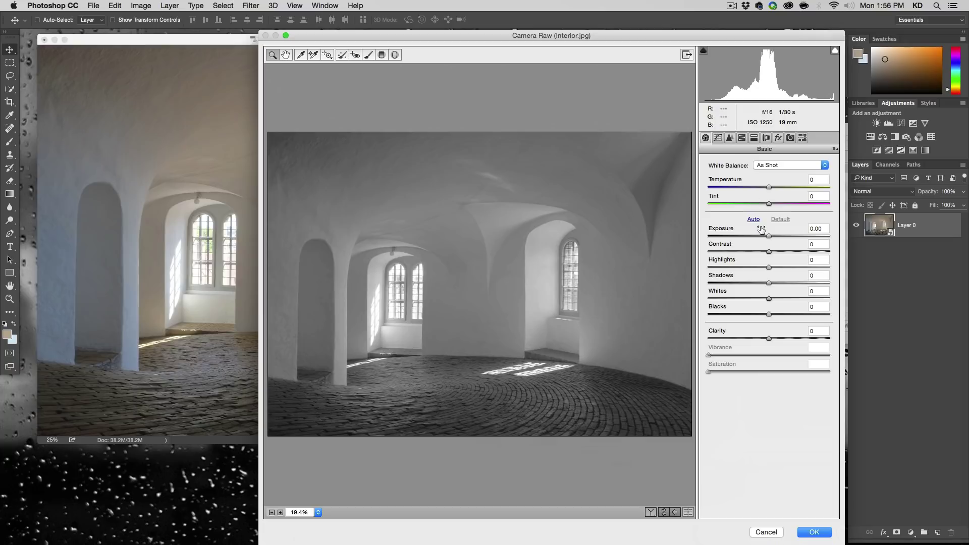
{"action": "left_click_drag", "start_coordinate": [768, 236], "coordinate": [737, 231]}
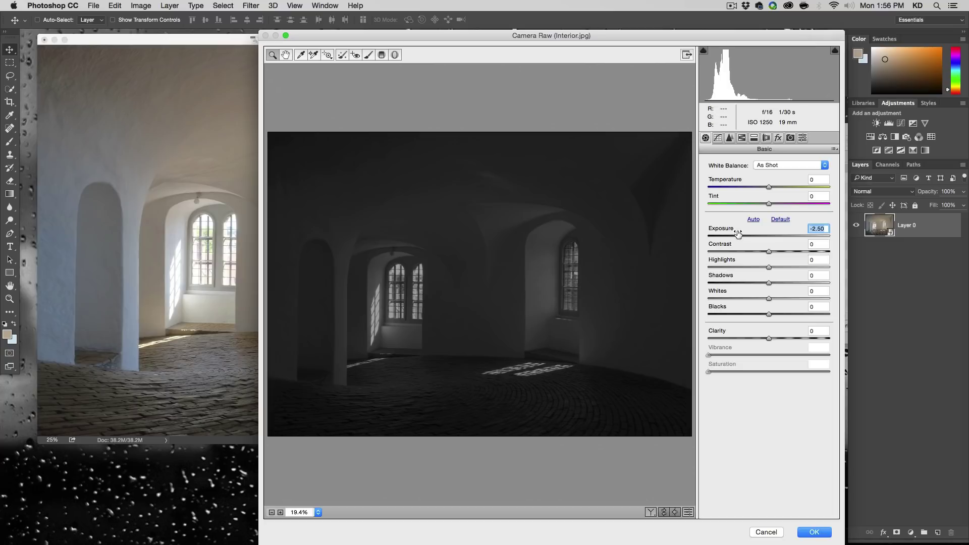
{"action": "left_click_drag", "start_coordinate": [768, 268], "coordinate": [702, 265]}
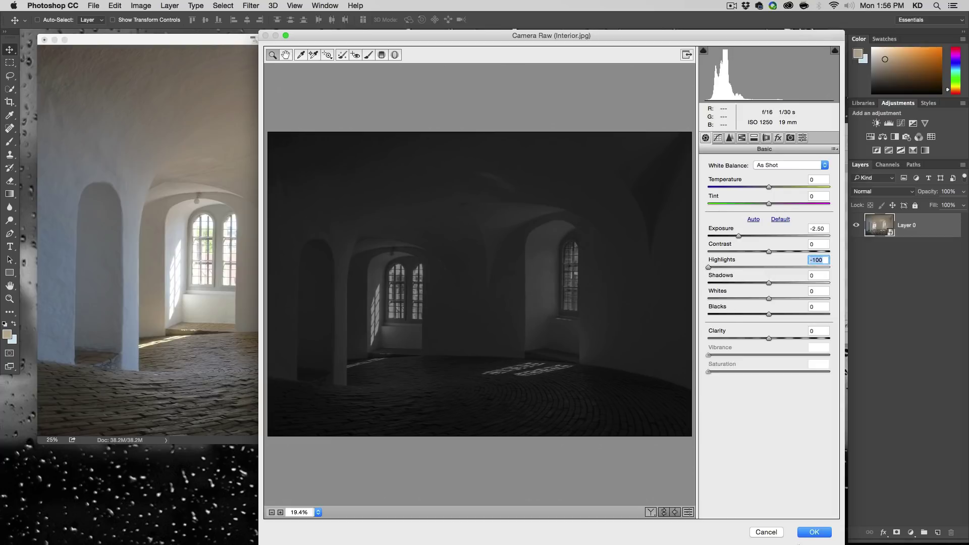
{"action": "left_click", "coordinate": [806, 536]}
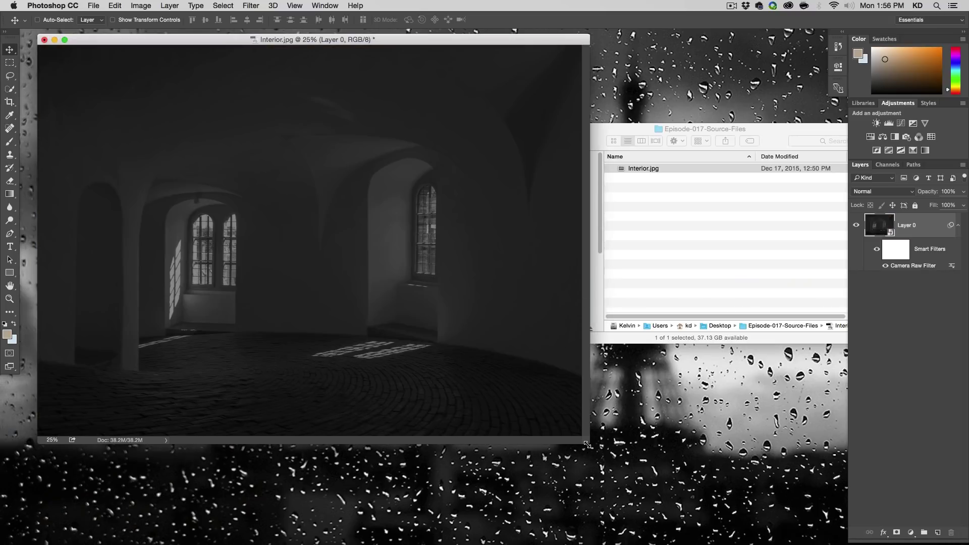
- Create a layer group named Lights above the photo layer, with a new empty layer inside it
{"action": "key", "text": "super+plus"}
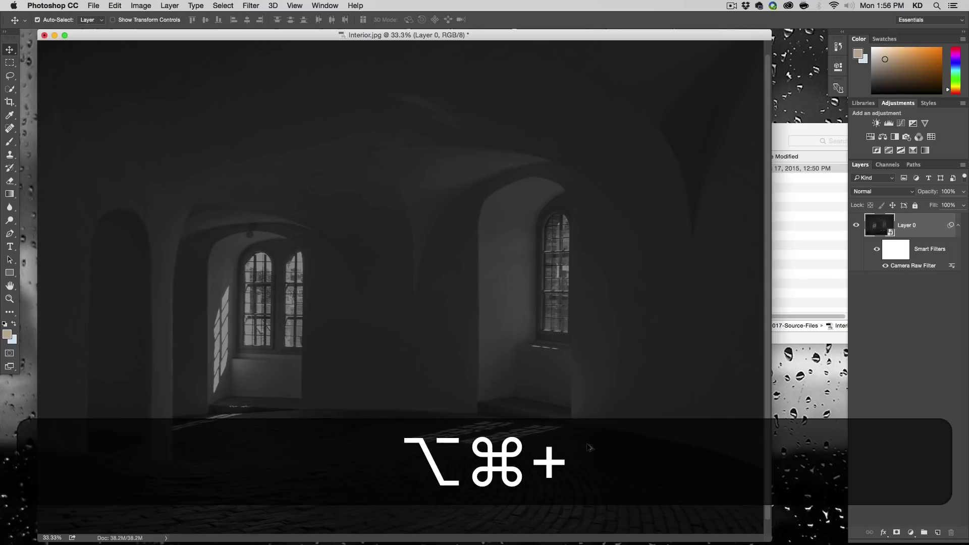
{"action": "key", "text": "alt+super+minus"}
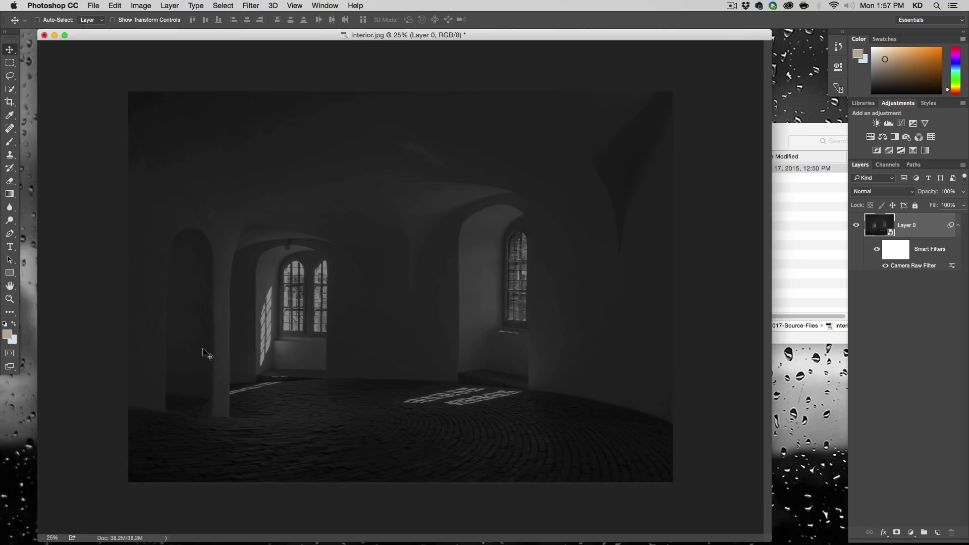
{"action": "left_click", "coordinate": [924, 533]}
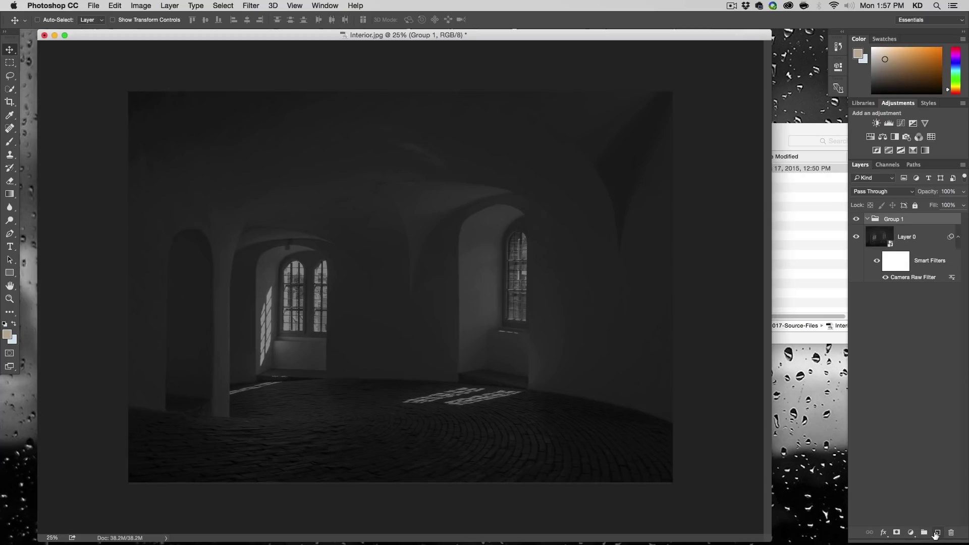
{"action": "left_click", "coordinate": [936, 533]}
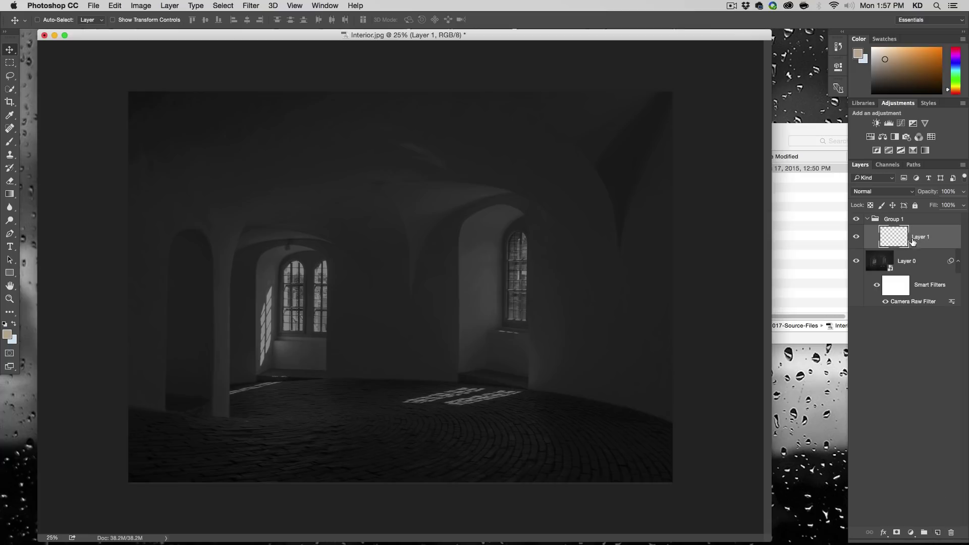
{"action": "double_click", "coordinate": [894, 218]}
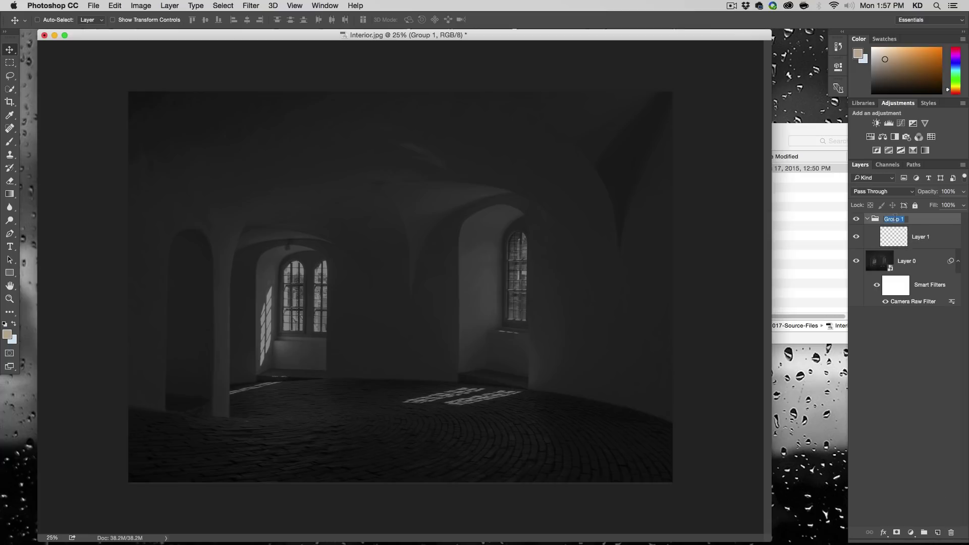
{"action": "type", "text": "Lights"}
{"action": "key", "text": "Return"}
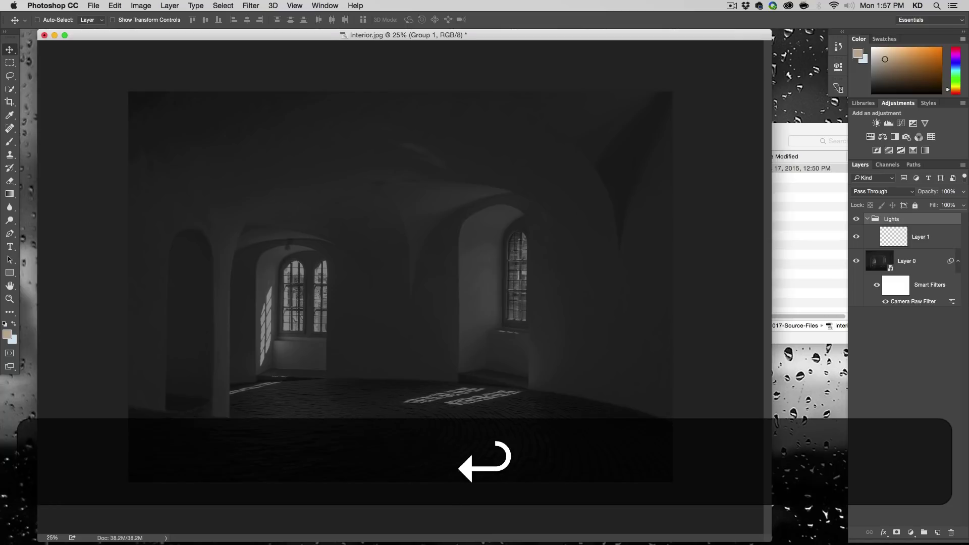
- On the empty layer in Lights, make a tall triangular Polygonal Lasso selection running from the upper vault down to a wide base on the floor
{"action": "left_click", "coordinate": [895, 236]}
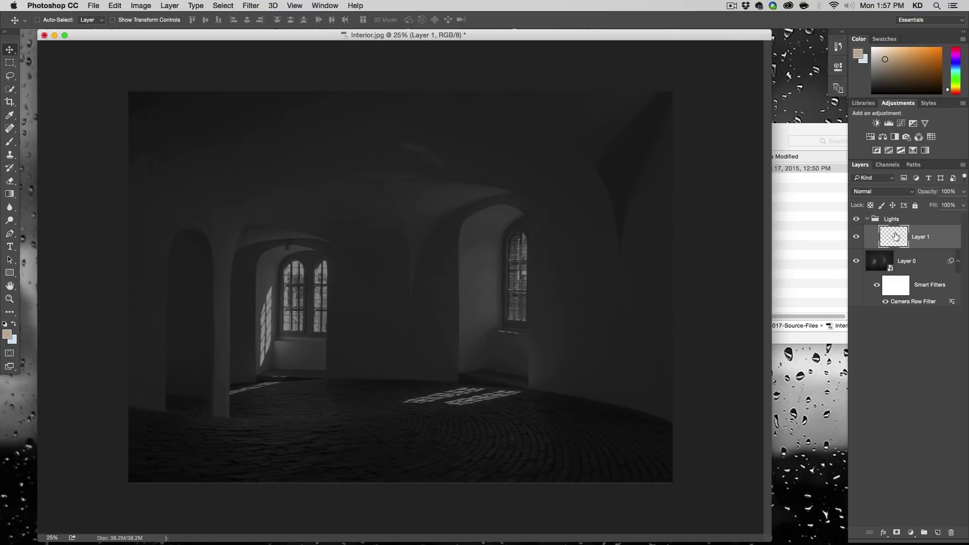
{"action": "left_click", "coordinate": [9, 76]}
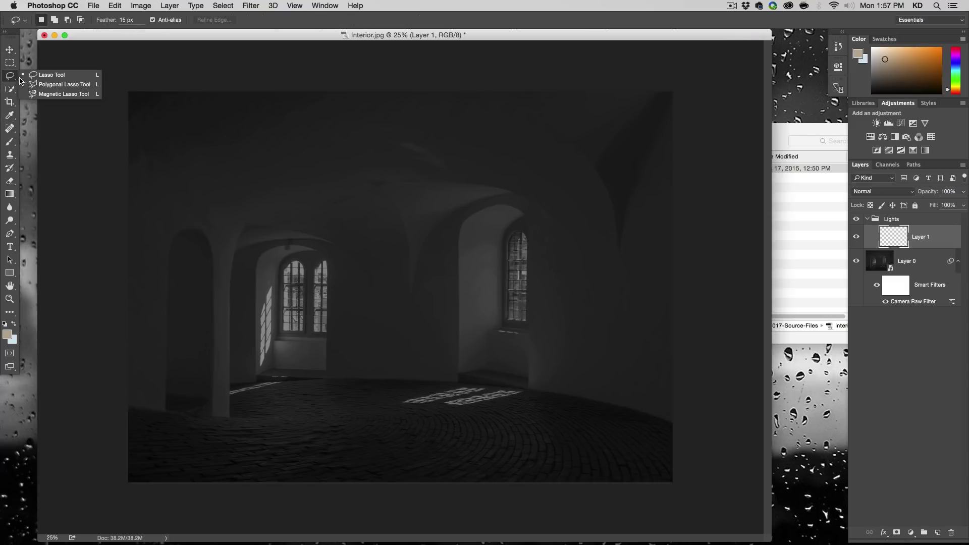
{"action": "left_click", "coordinate": [61, 84]}
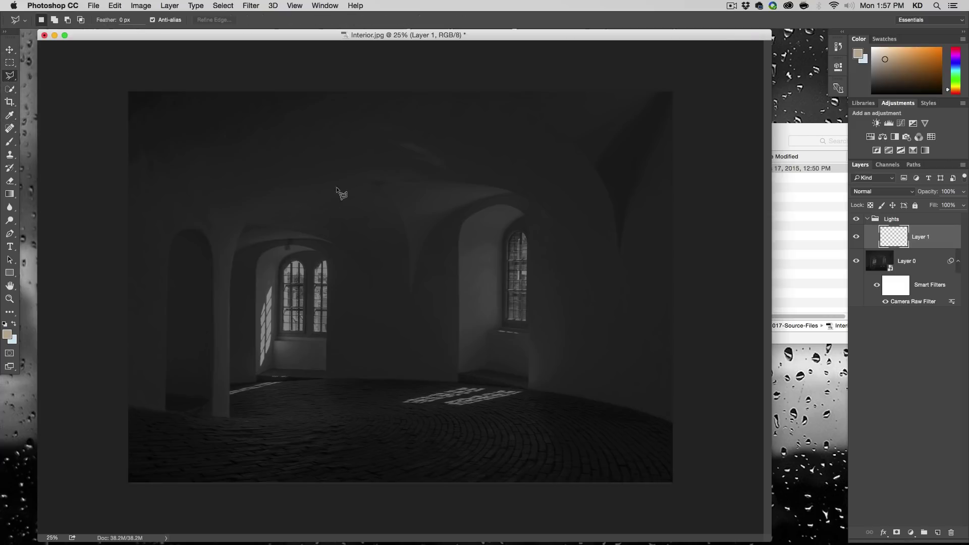
{"action": "left_click", "coordinate": [455, 156]}
{"action": "left_click", "coordinate": [226, 412]}
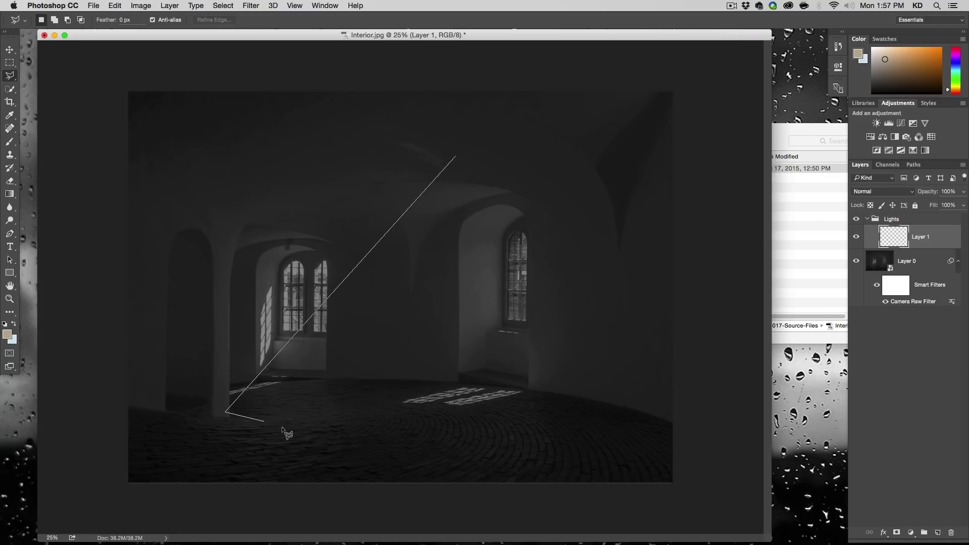
{"action": "left_click", "coordinate": [325, 454]}
{"action": "left_click", "coordinate": [456, 156]}
- Fill the triangular selection with white at 100% opacity and deselect it
{"action": "left_click", "coordinate": [138, 5]}
{"action": "mouse_move", "coordinate": [115, 5]}
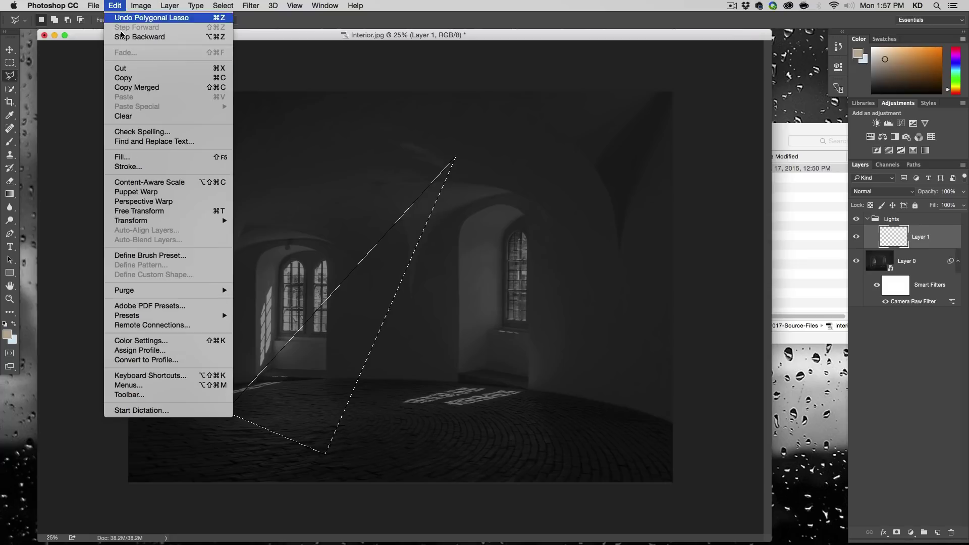
{"action": "left_click", "coordinate": [133, 157]}
{"action": "left_click", "coordinate": [642, 286]}
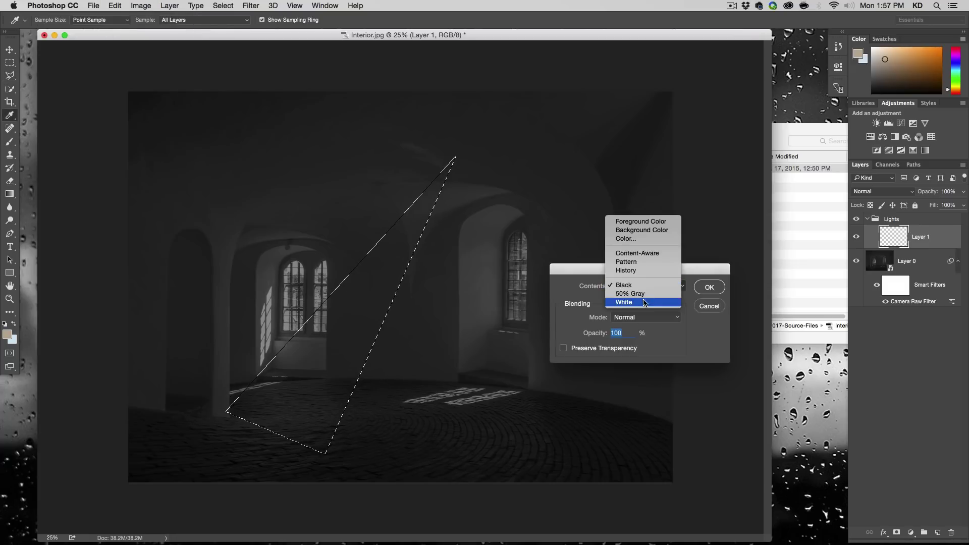
{"action": "left_click", "coordinate": [666, 299]}
{"action": "left_click", "coordinate": [706, 286]}
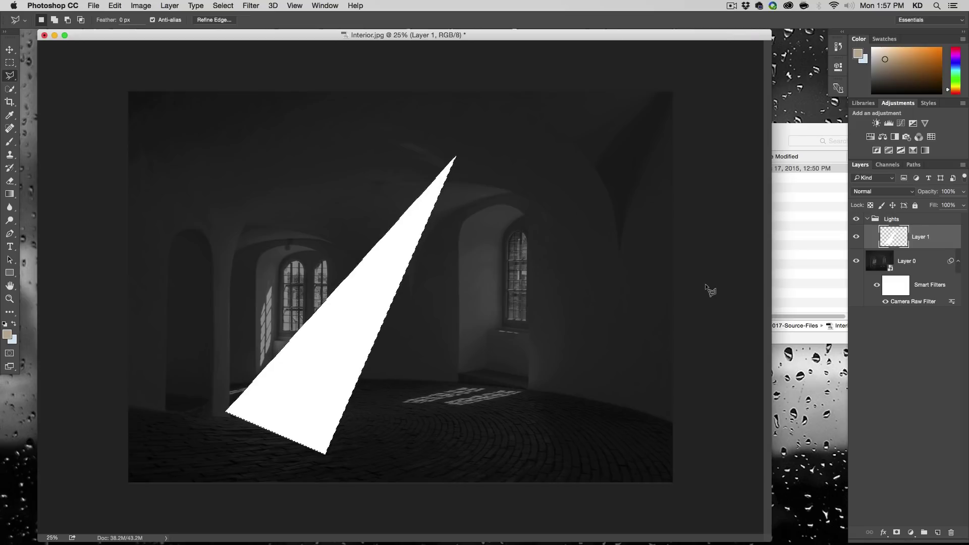
{"action": "left_click", "coordinate": [223, 6]}
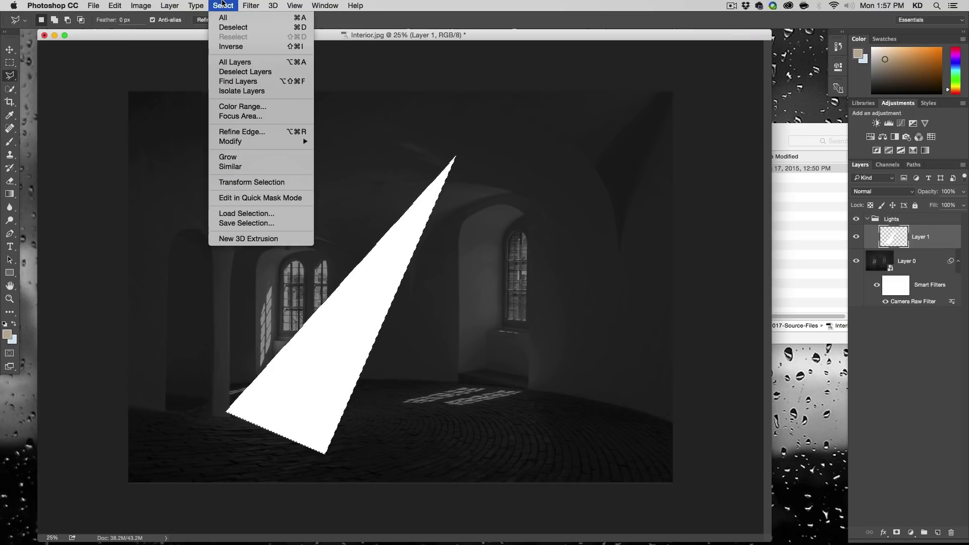
{"action": "left_click", "coordinate": [231, 27]}
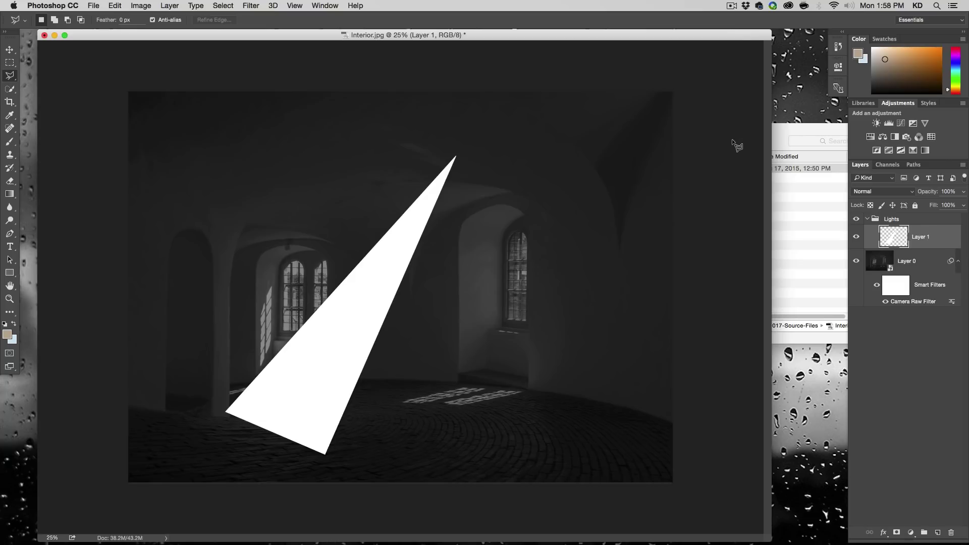
{"action": "right_click", "coordinate": [933, 238]}
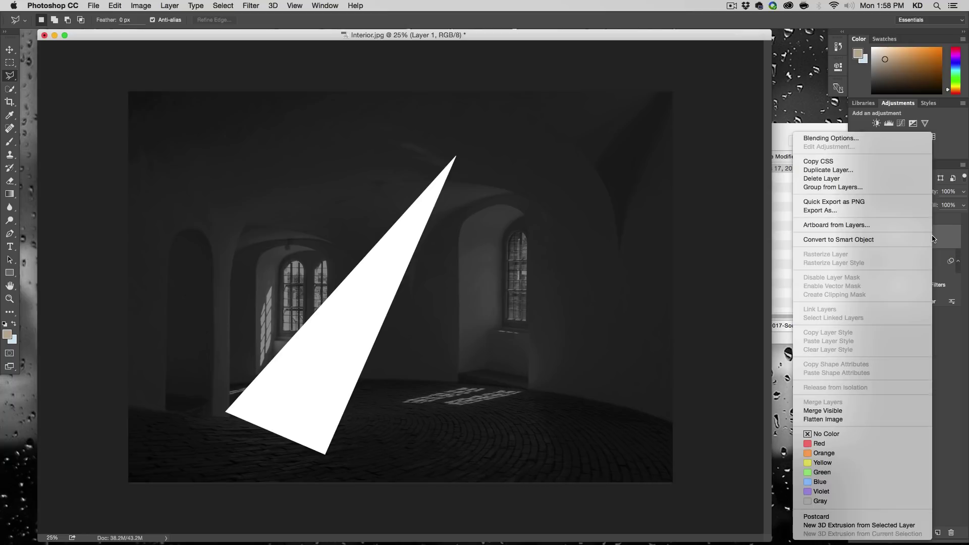
{"action": "left_click", "coordinate": [918, 239]}
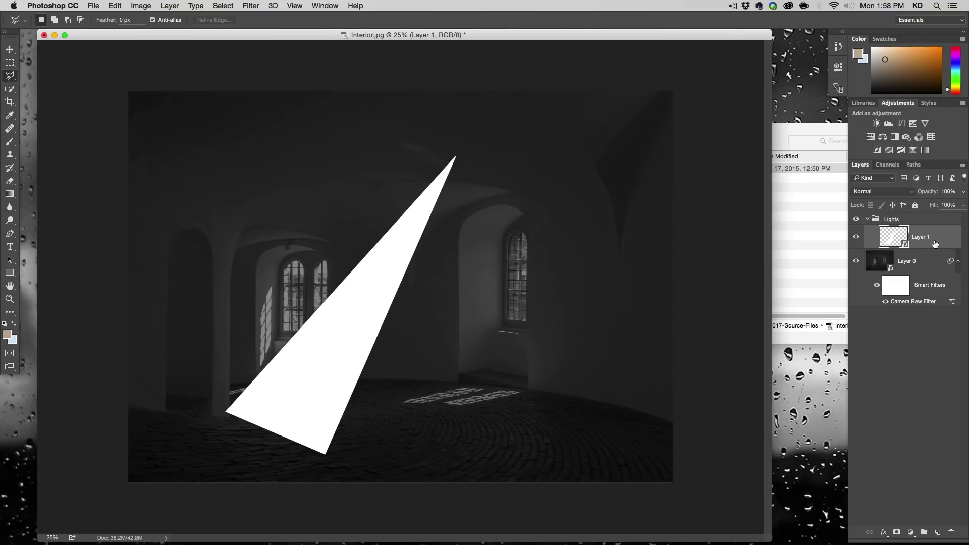
{"action": "key", "text": "super+t"}
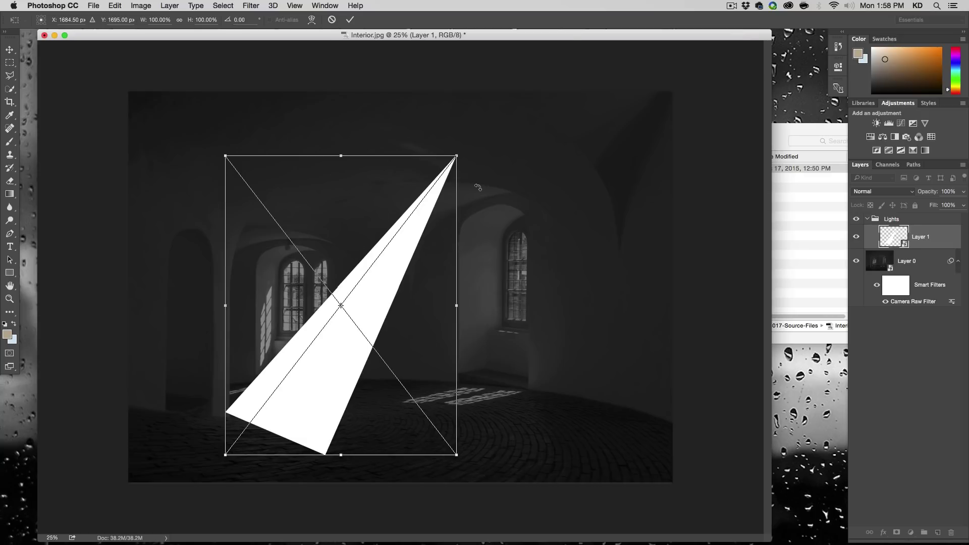
{"action": "key", "text": "Escape"}
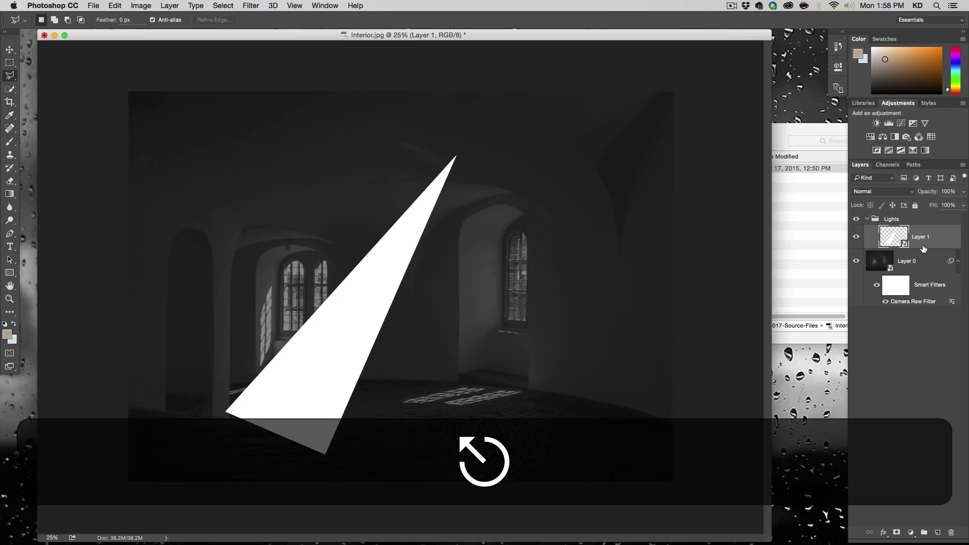
{"action": "left_click", "coordinate": [838, 47]}
{"action": "left_click", "coordinate": [802, 71]}
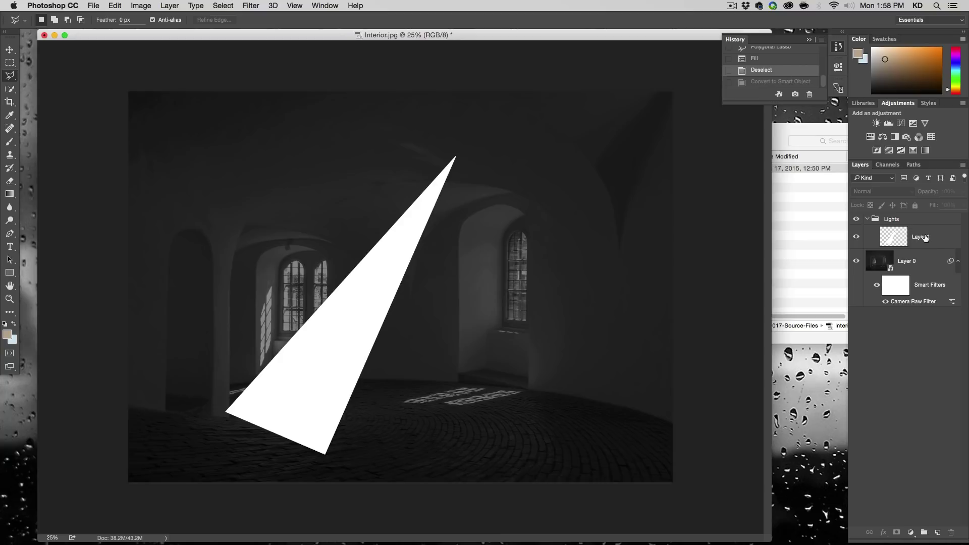
- Rotate the white triangle with Free Transform until it stands nearly upright, its tip pointing at the vault
{"action": "key", "text": "super+t"}
{"action": "left_click_drag", "start_coordinate": [527, 245], "coordinate": [478, 134]}
{"action": "key", "text": "Return"}
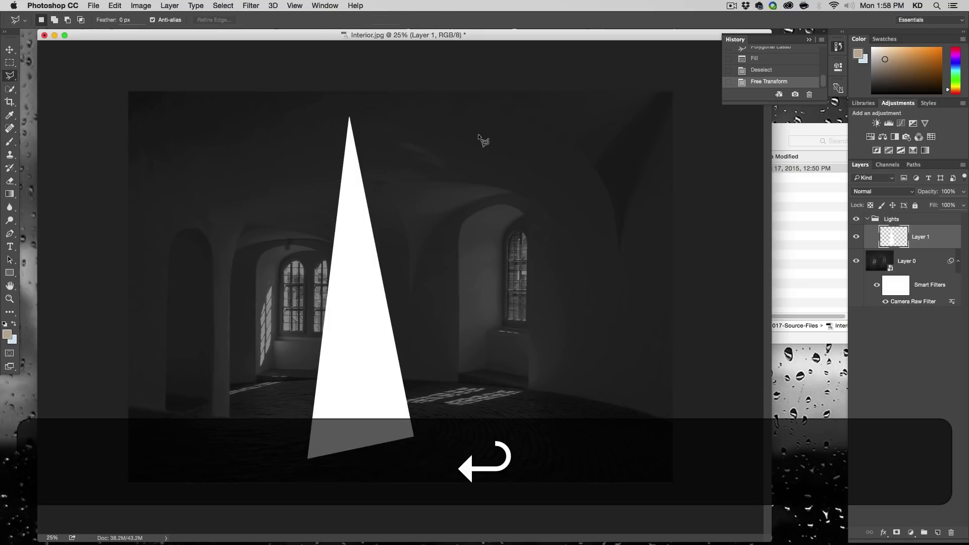
{"action": "key", "text": "super+t"}
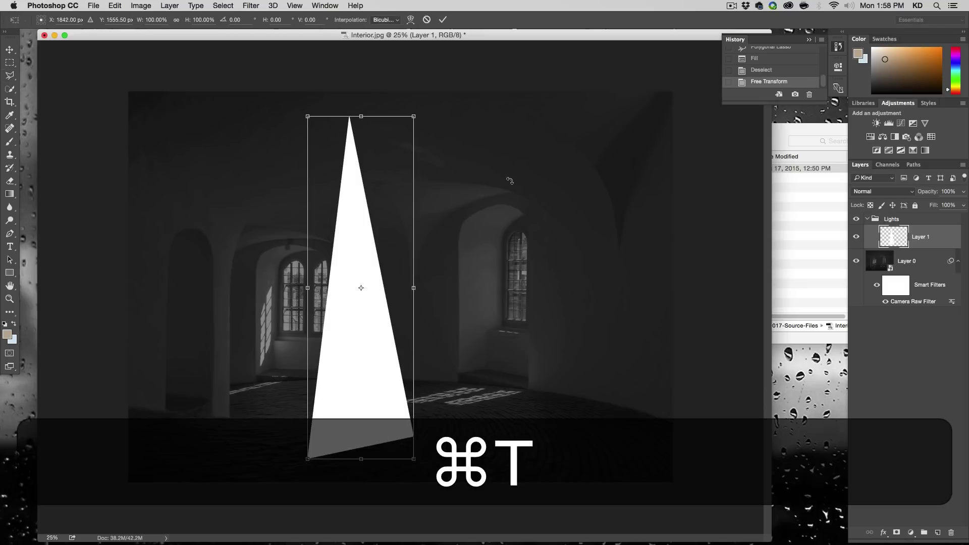
{"action": "left_click_drag", "start_coordinate": [509, 180], "coordinate": [520, 179]}
{"action": "key", "text": "Return"}
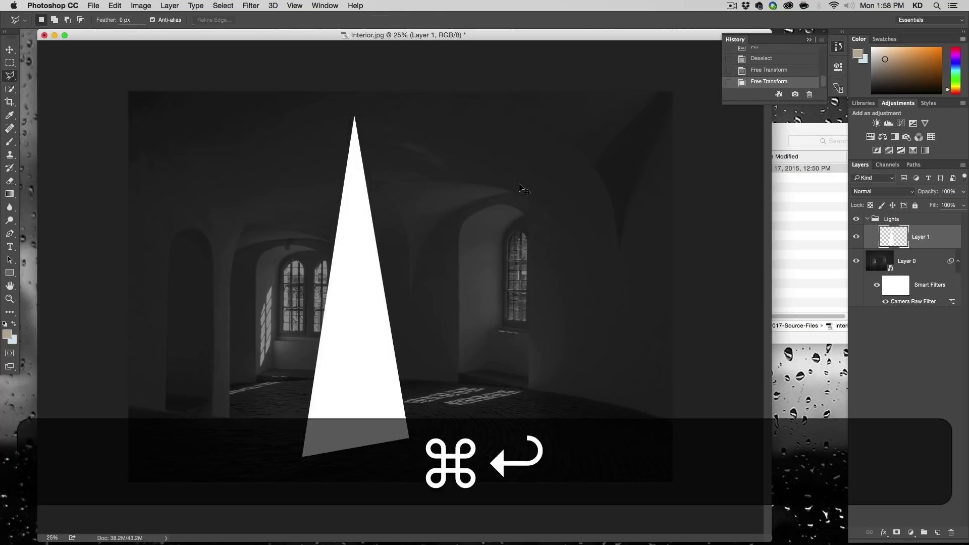
{"action": "key", "text": "super+t"}
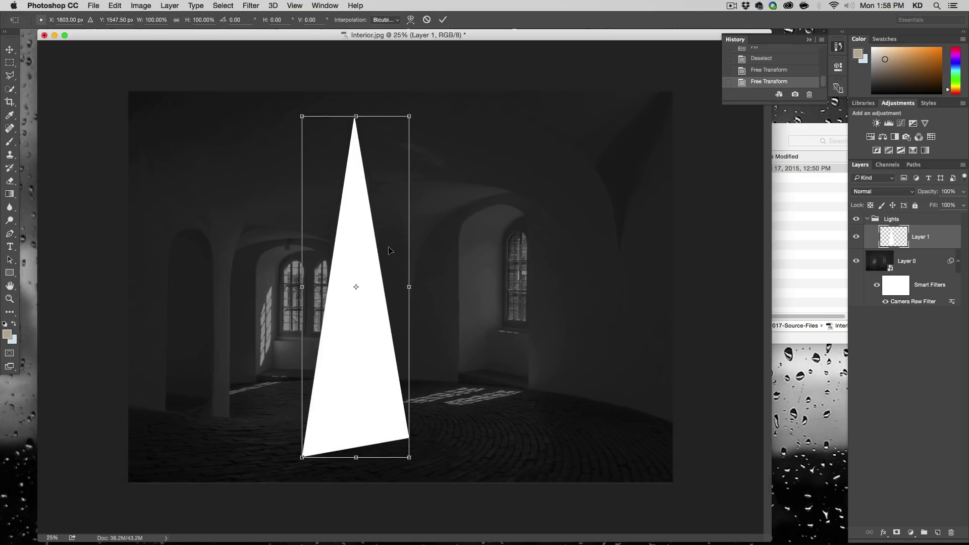
{"action": "key", "text": "Escape"}
- Convert the triangle layer to a Smart Object and rotate it about 48 degrees clockwise so the tip points to the upper right
{"action": "right_click", "coordinate": [931, 241]}
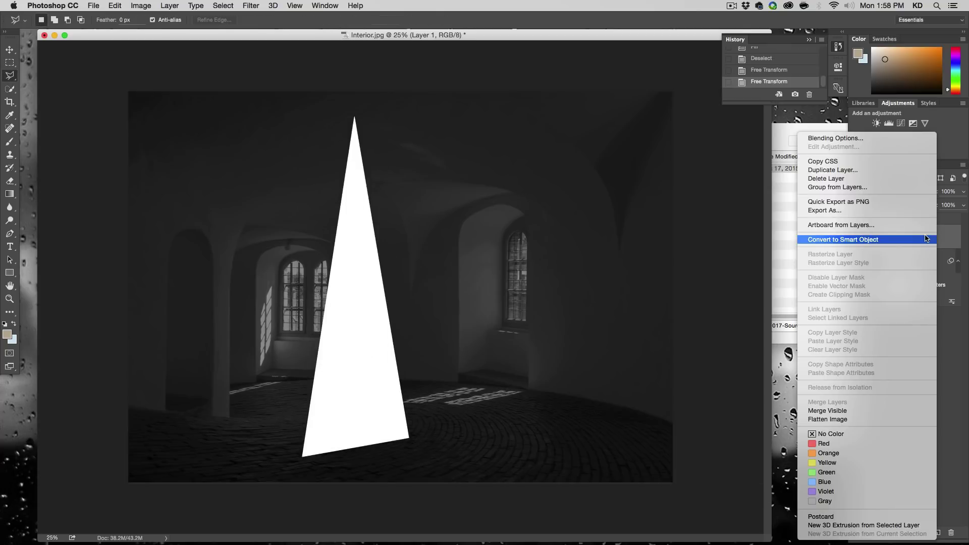
{"action": "left_click", "coordinate": [922, 235]}
{"action": "key", "text": "super+t"}
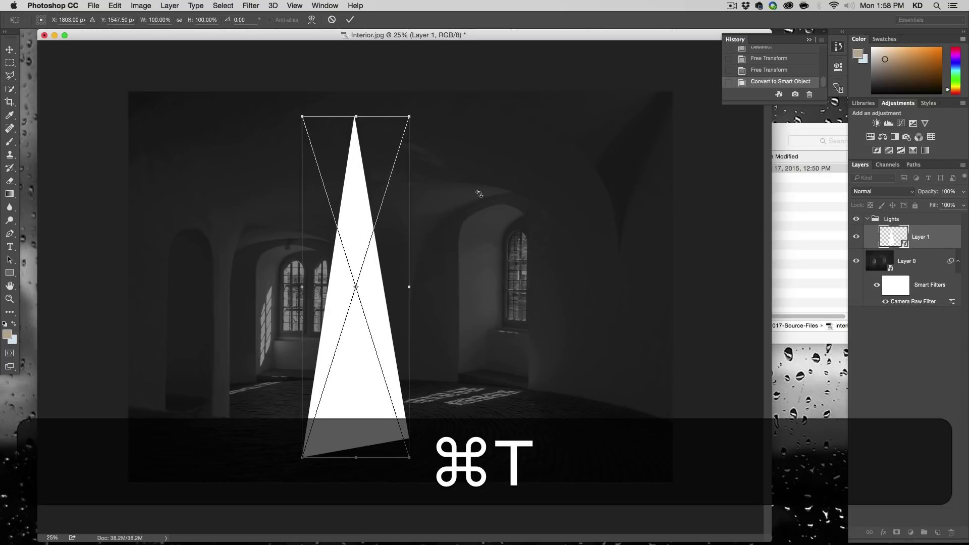
{"action": "left_click_drag", "start_coordinate": [520, 144], "coordinate": [583, 310]}
{"action": "key", "text": "Return"}
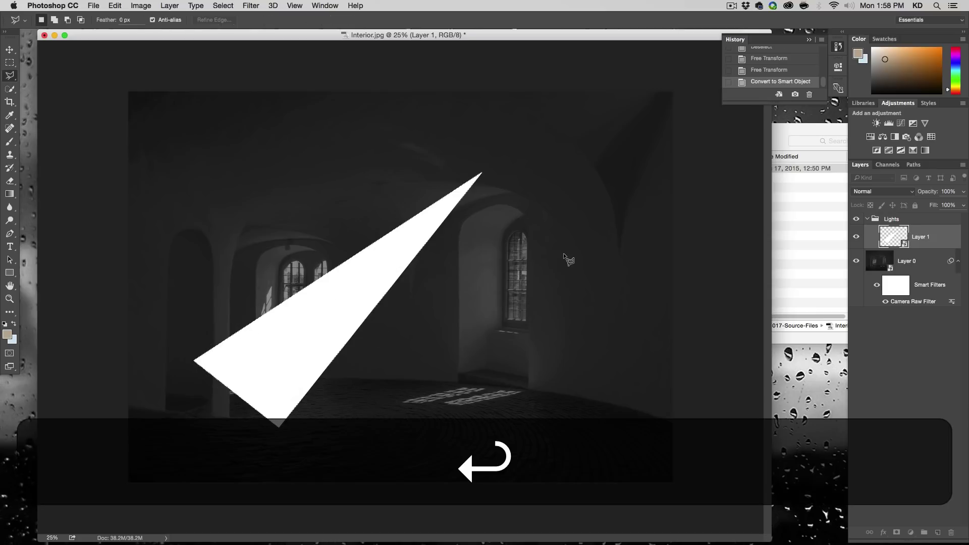
{"action": "key", "text": "super+t"}
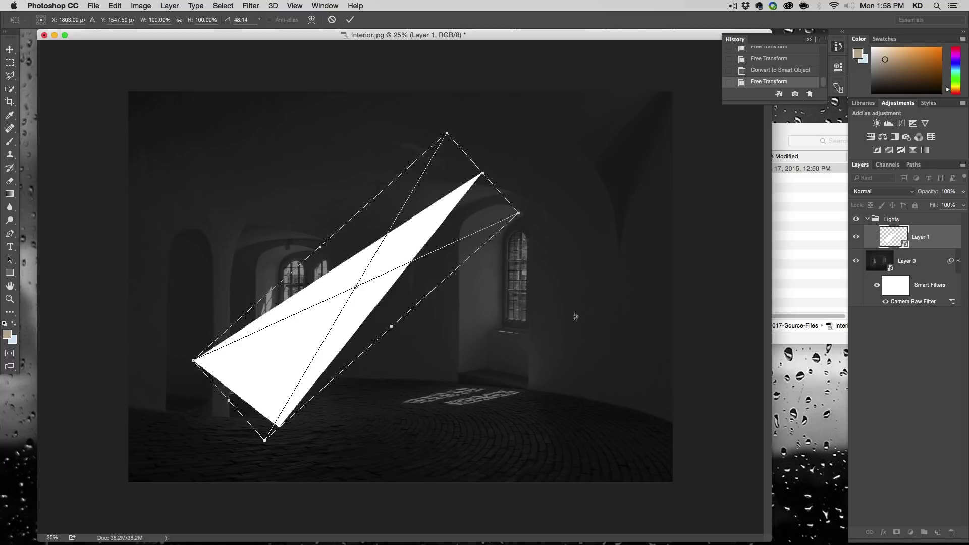
{"action": "key", "text": "Escape"}
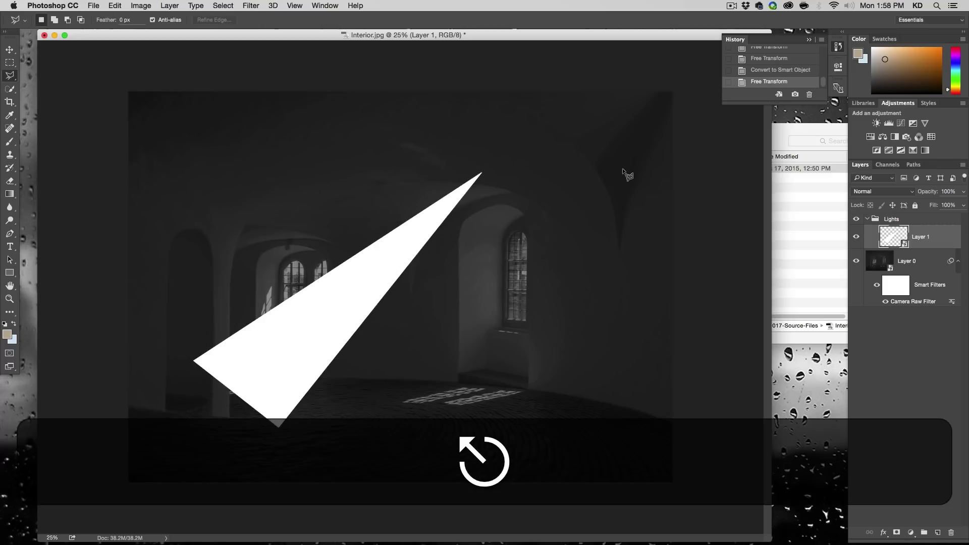
- Rename the triangle's Smart Object layer to Beam
{"action": "double_click", "coordinate": [923, 237]}
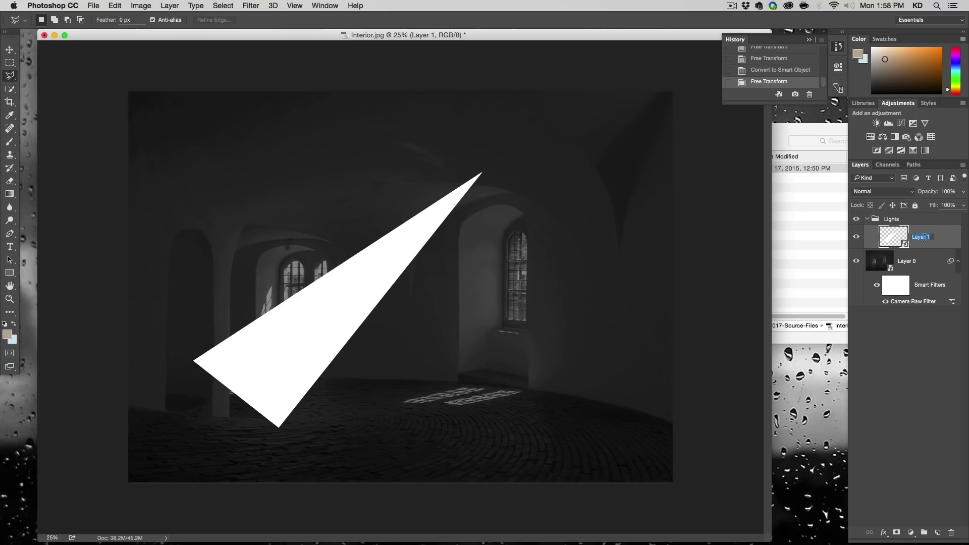
{"action": "key", "text": "shift"}
{"action": "type", "text": "Beam"}
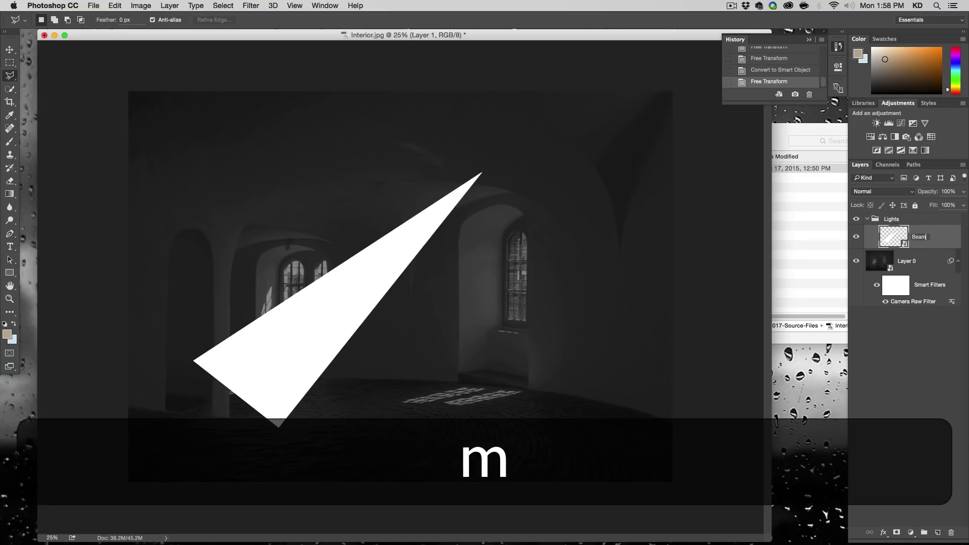
{"action": "key", "text": "Return"}
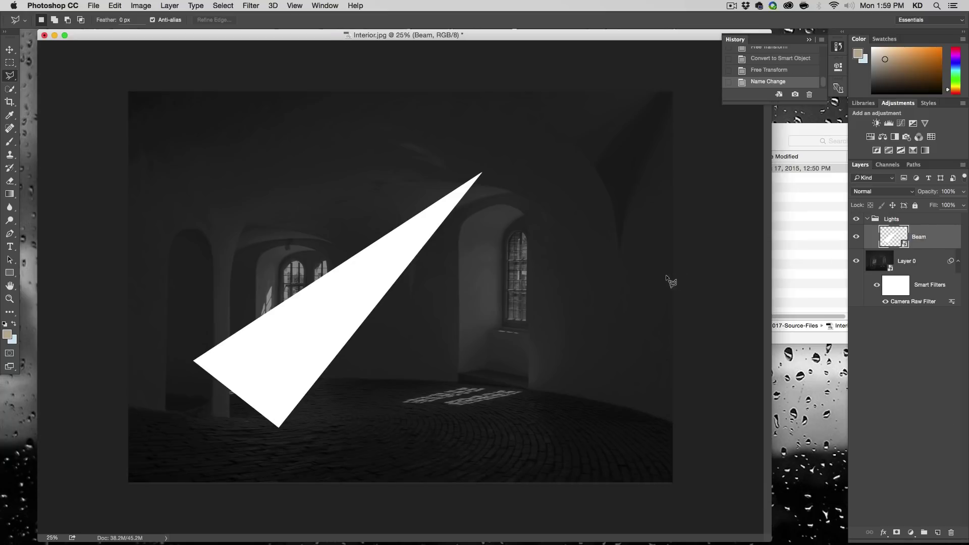
- Select the Beam layer inside the Lights group and reduce its opacity to 45%
{"action": "left_click", "coordinate": [894, 219]}
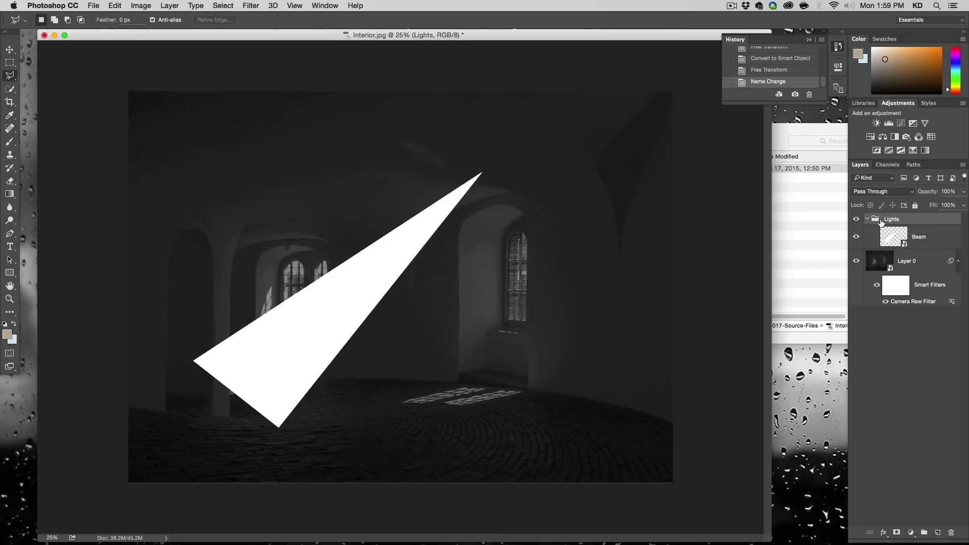
{"action": "left_click", "coordinate": [894, 237]}
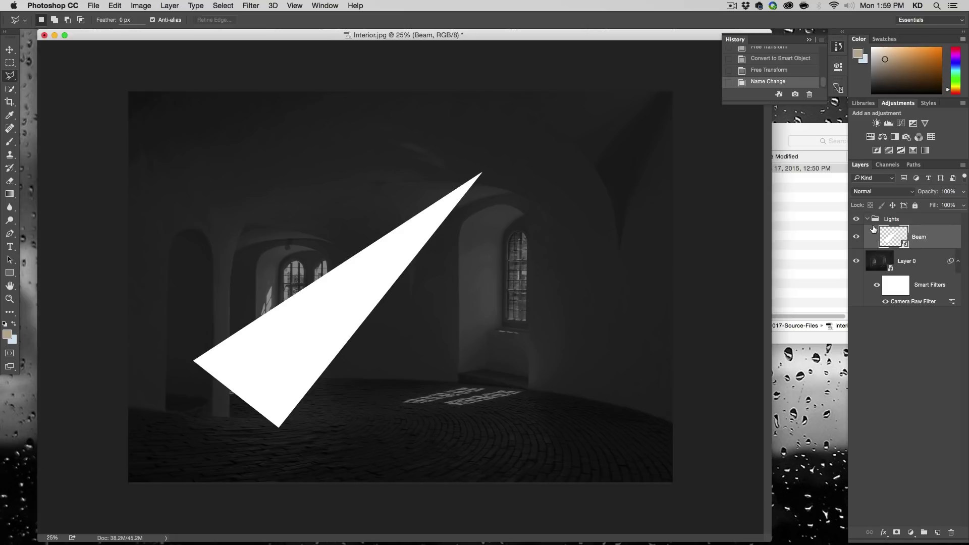
{"action": "left_click", "coordinate": [964, 192]}
{"action": "left_click_drag", "start_coordinate": [962, 205], "coordinate": [936, 205]}
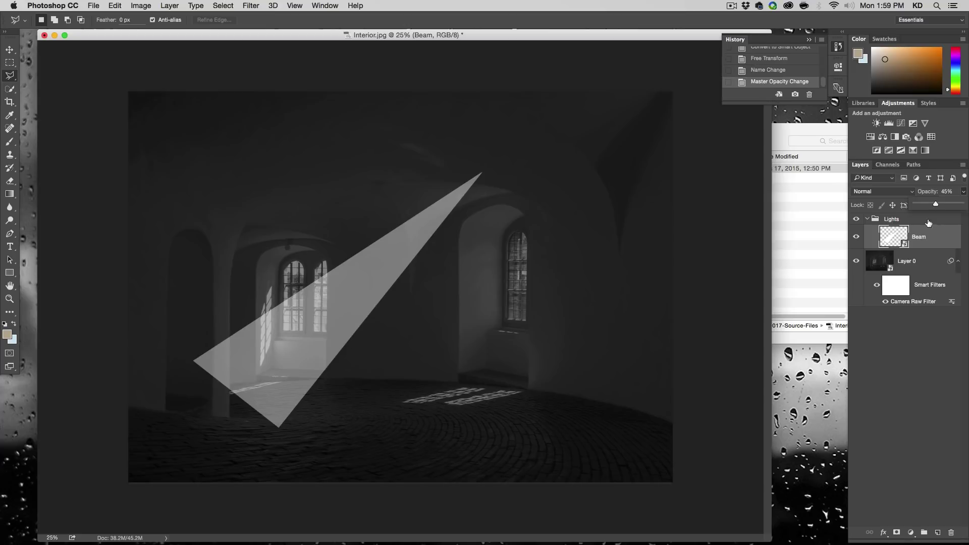
- Move the beam down so its tip meets the double window's lower edge, and place four overlapping copies stepping up across the window
{"action": "left_click", "coordinate": [898, 237]}
{"action": "left_click", "coordinate": [9, 49]}
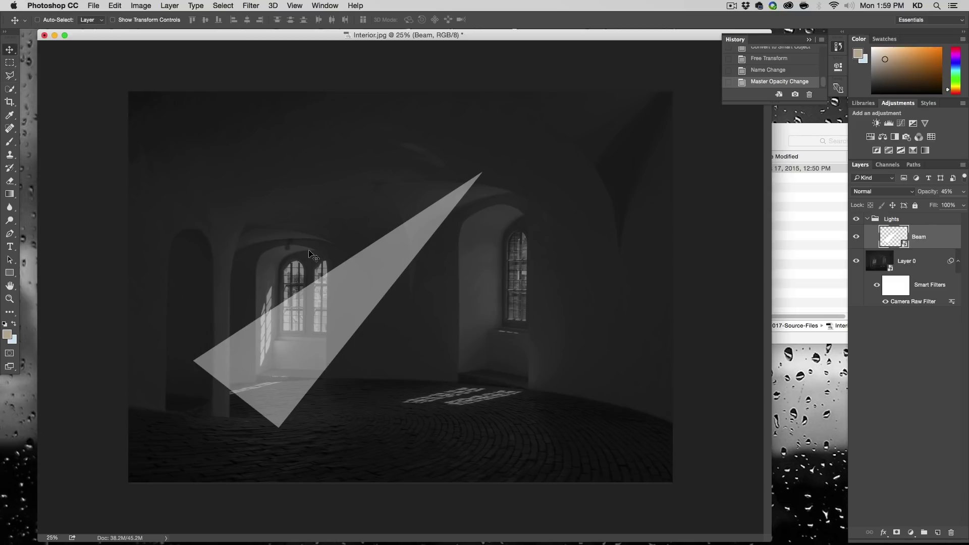
{"action": "left_click_drag", "start_coordinate": [322, 278], "coordinate": [186, 409]}
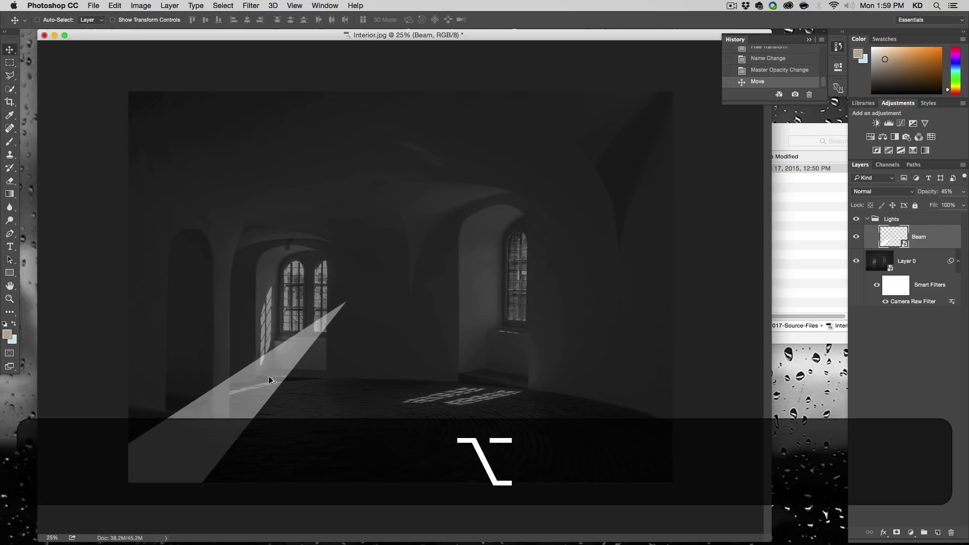
{"action": "left_click_drag", "start_coordinate": [266, 377], "coordinate": [209, 347]}
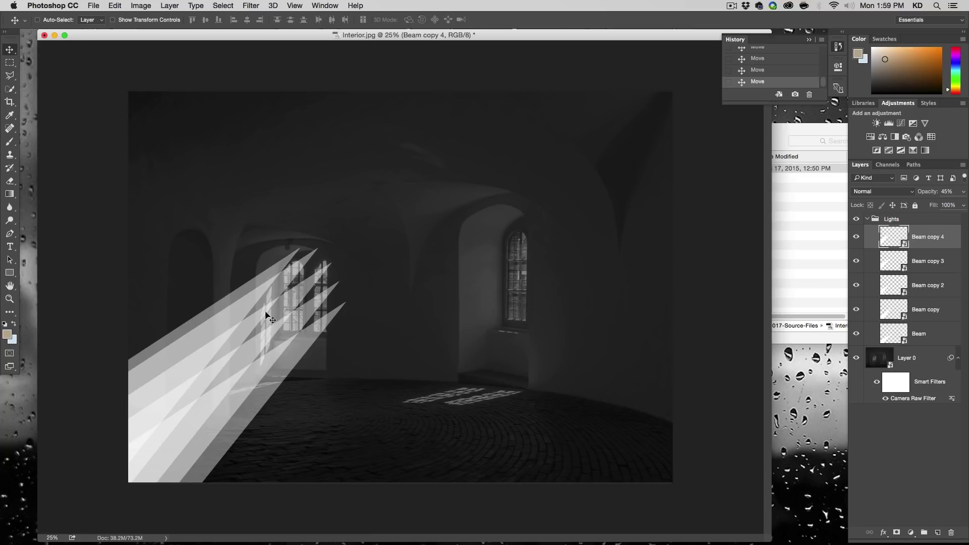
- Add a layer mask to the Lights group and fill it with the Render Clouds filter
{"action": "left_click", "coordinate": [938, 222]}
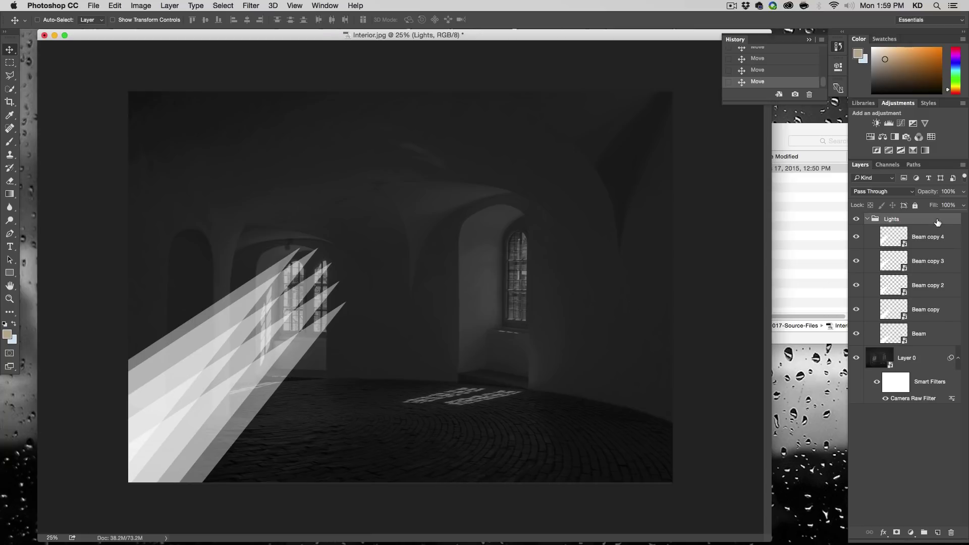
{"action": "left_click", "coordinate": [896, 532]}
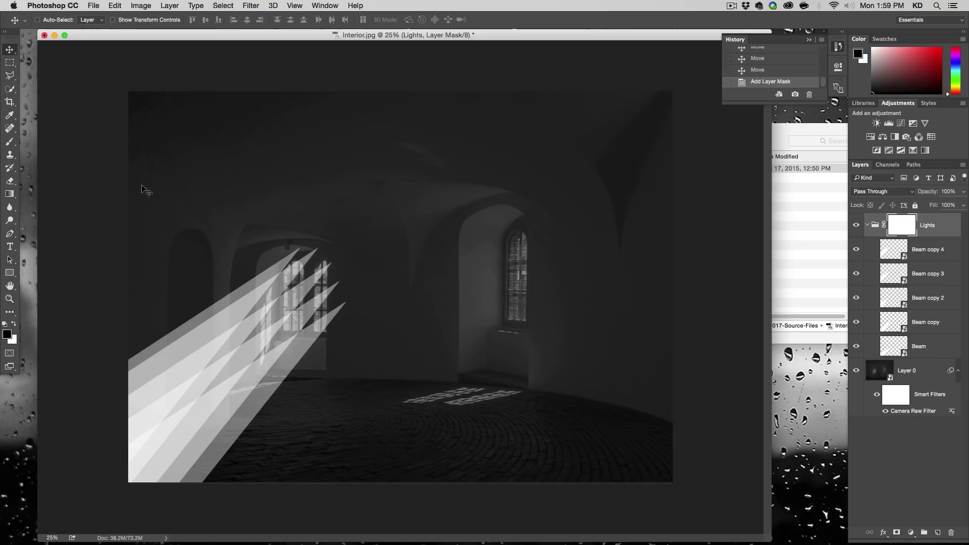
{"action": "left_click", "coordinate": [253, 5]}
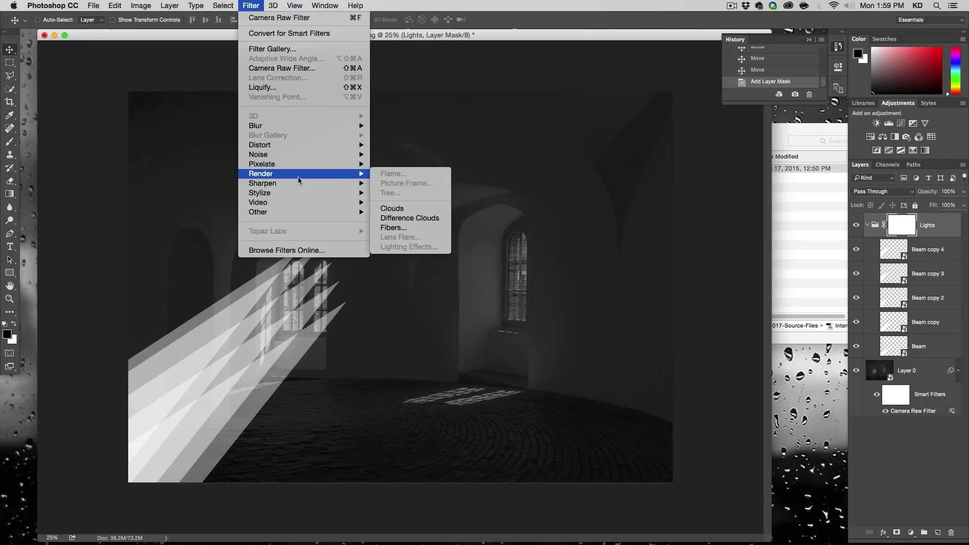
{"action": "mouse_move", "coordinate": [353, 177]}
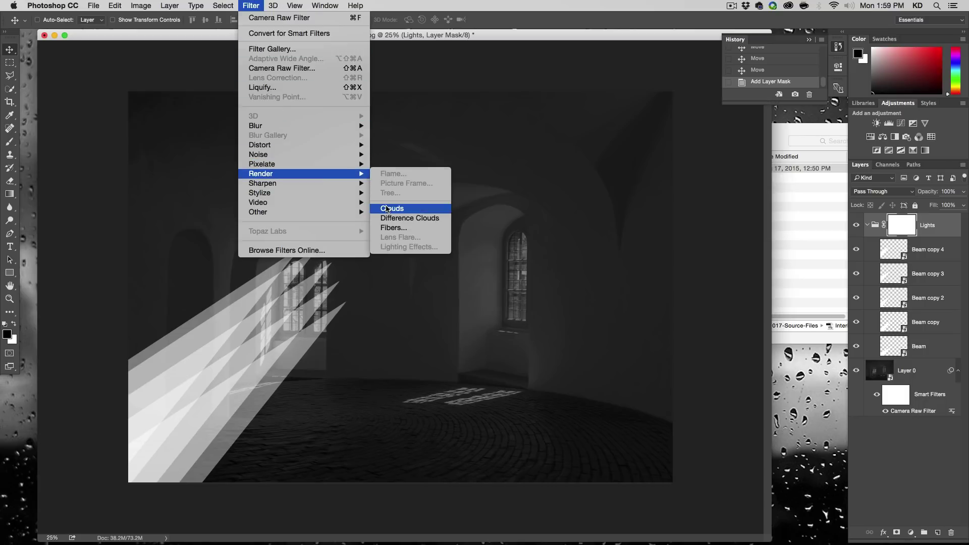
{"action": "left_click", "coordinate": [386, 208]}
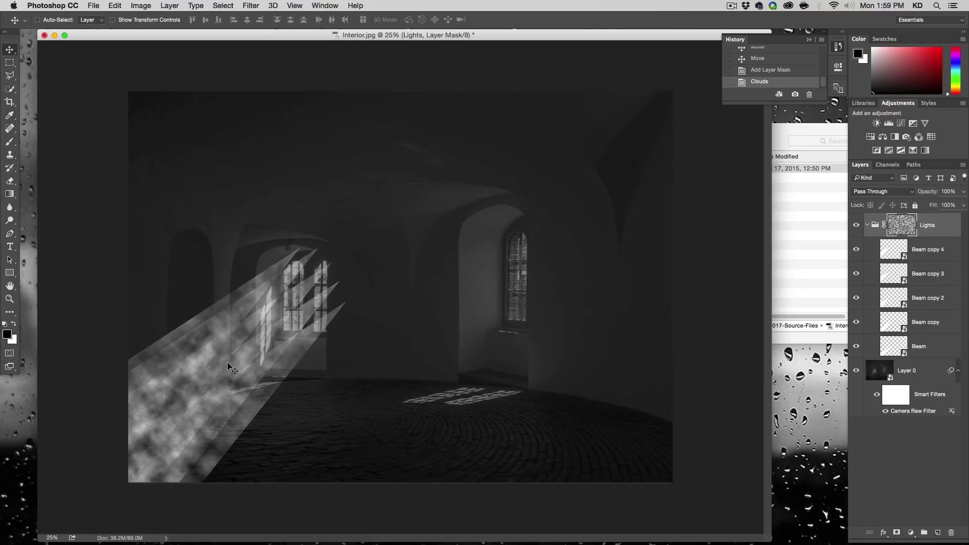
- Unlink the cloud mask from the Lights group and enlarge it proportionally from its centre, far beyond the canvas edges
{"action": "key", "text": "super+t"}
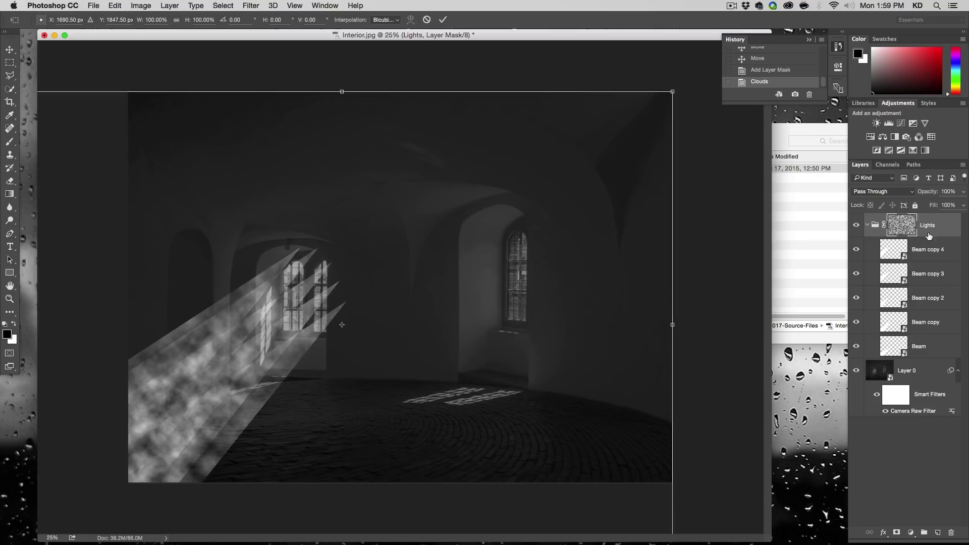
{"action": "key", "text": "Escape"}
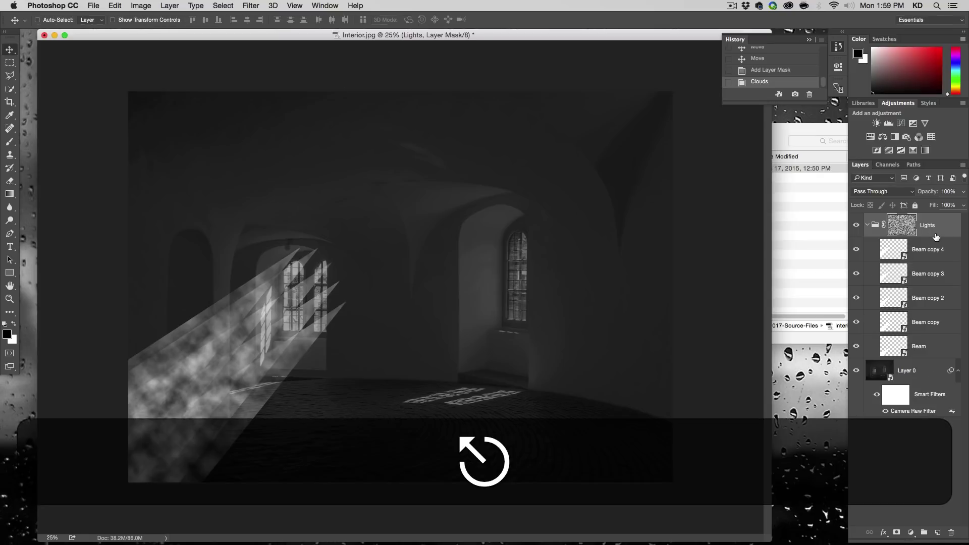
{"action": "left_click", "coordinate": [883, 224]}
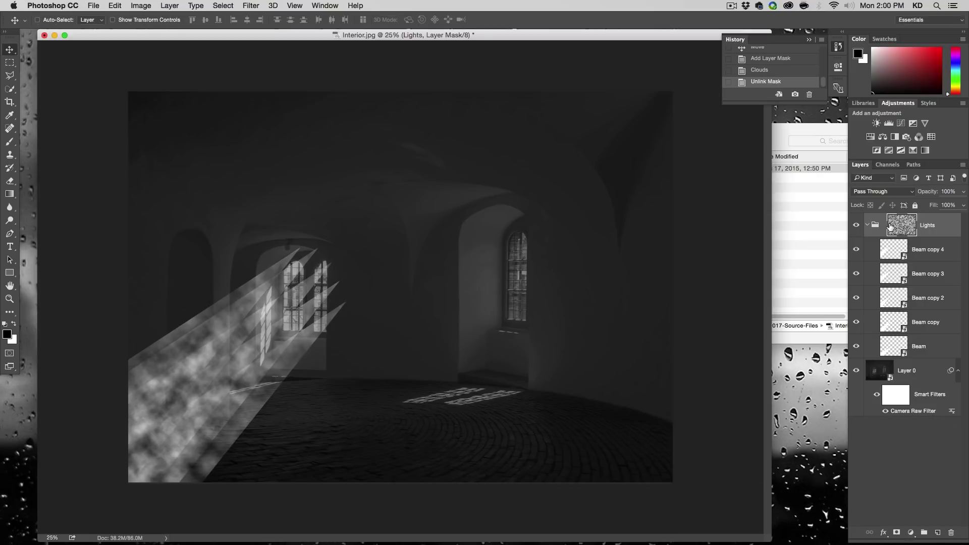
{"action": "key", "text": "super+t"}
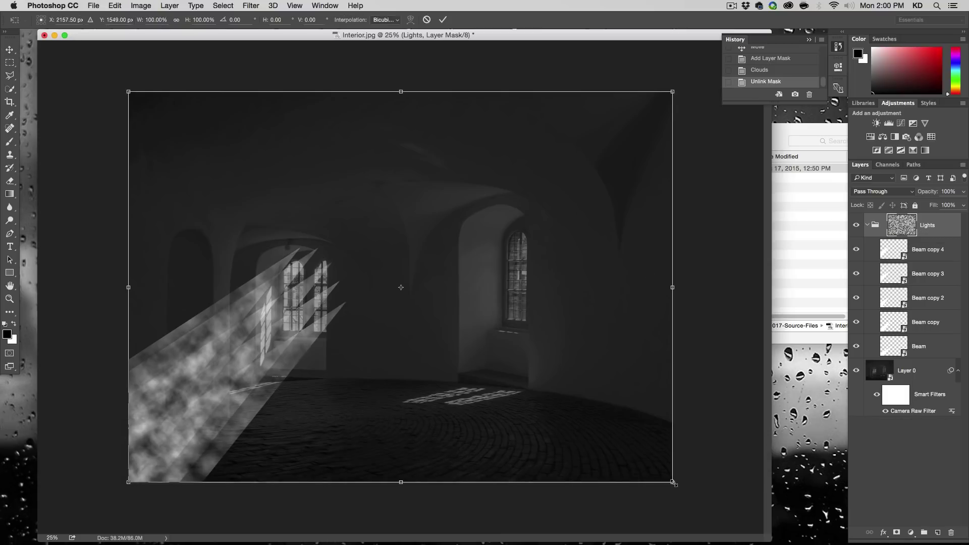
{"action": "left_click_drag", "start_coordinate": [673, 482], "coordinate": [923, 541]}
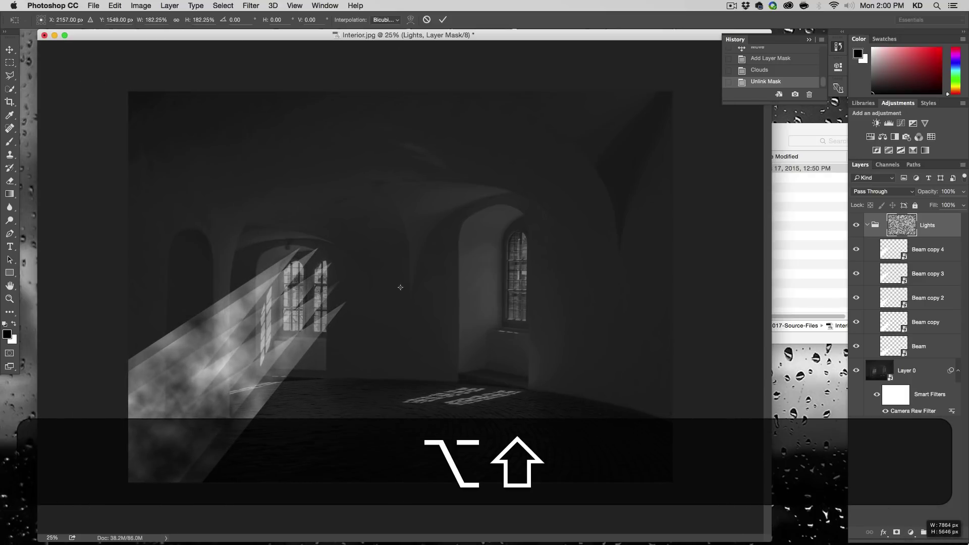
{"action": "key", "text": "alt+shift+super+minus"}
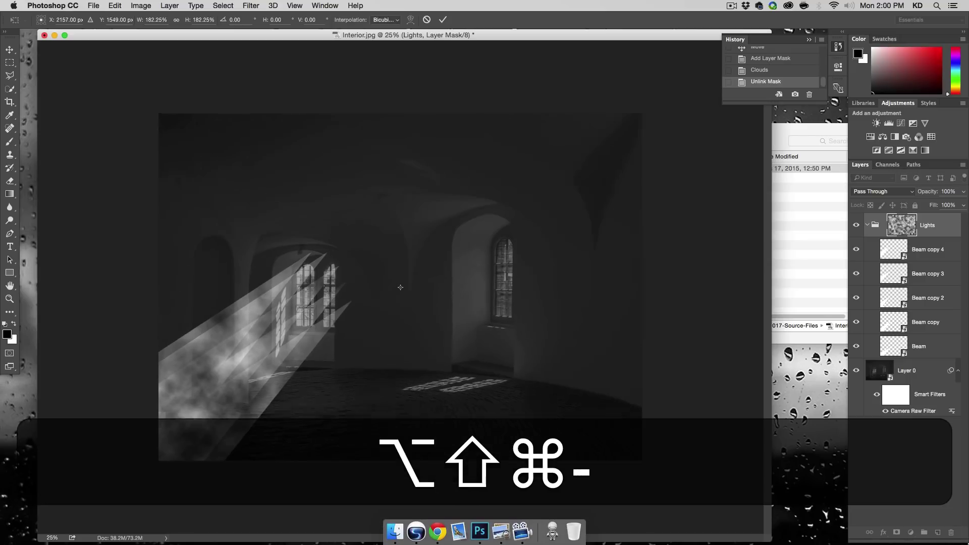
{"action": "key", "text": "alt+super+minus"}
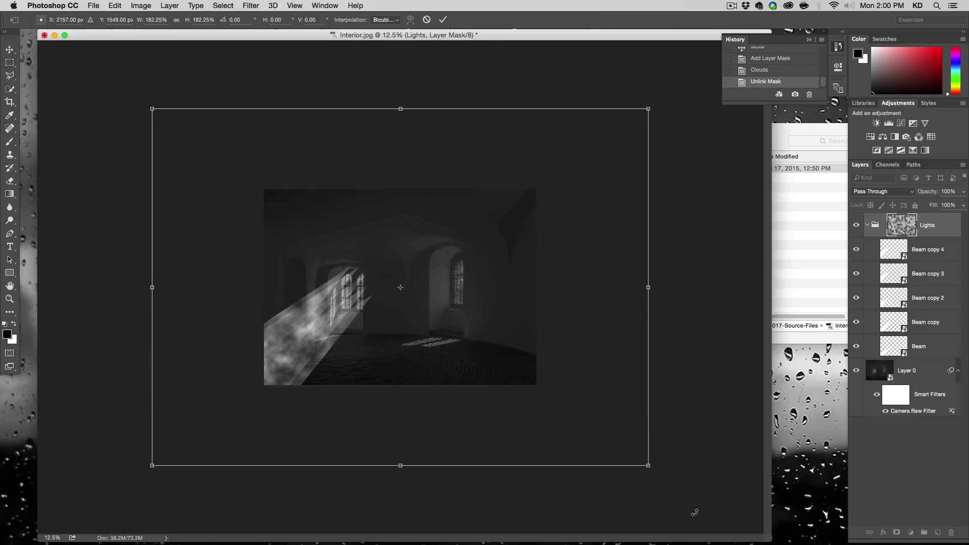
{"action": "left_click_drag", "start_coordinate": [651, 468], "coordinate": [727, 521]}
{"action": "key", "text": "Return"}
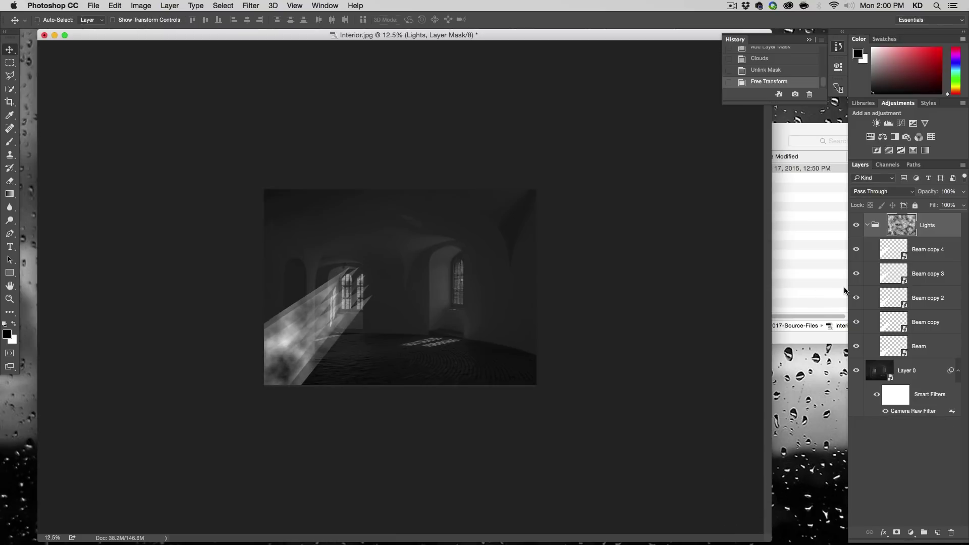
- Delete the four beam copies, keeping only the original Beam layer in the Lights group
{"action": "left_click", "coordinate": [923, 251]}
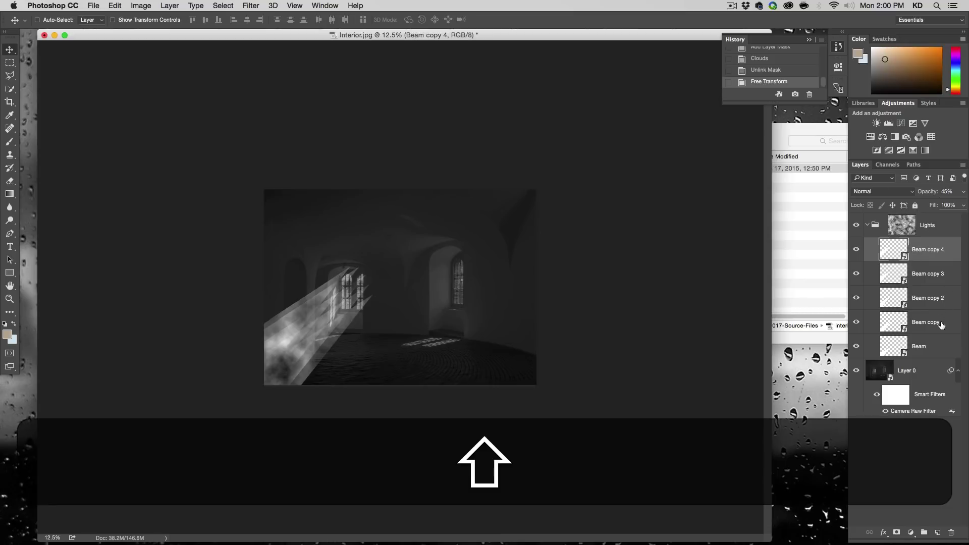
{"action": "left_click", "coordinate": [941, 325], "text": "shift"}
{"action": "key", "text": "BackSpace"}
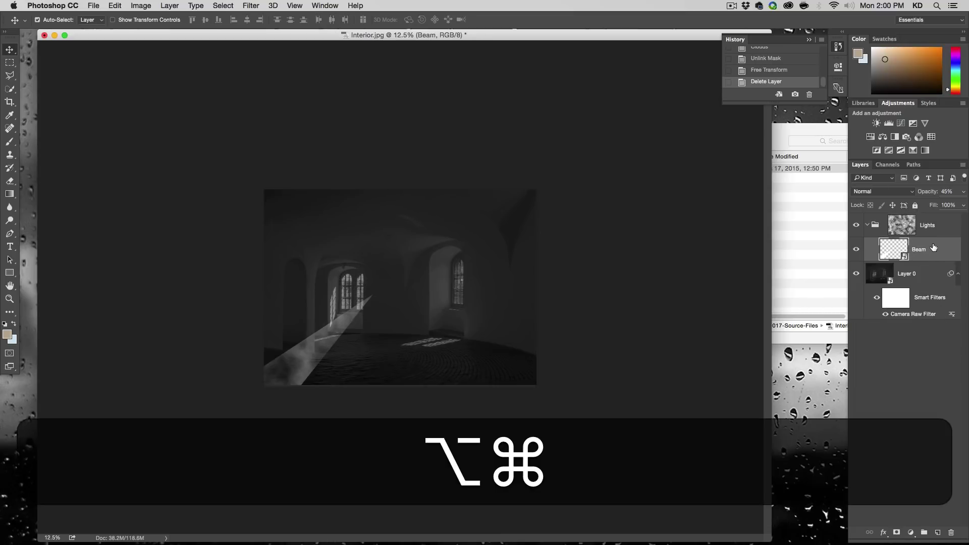
- Apply a Gaussian Blur Smart Filter with a 50-pixel radius to the Beam layer
{"action": "key", "text": "alt+super+plus"}
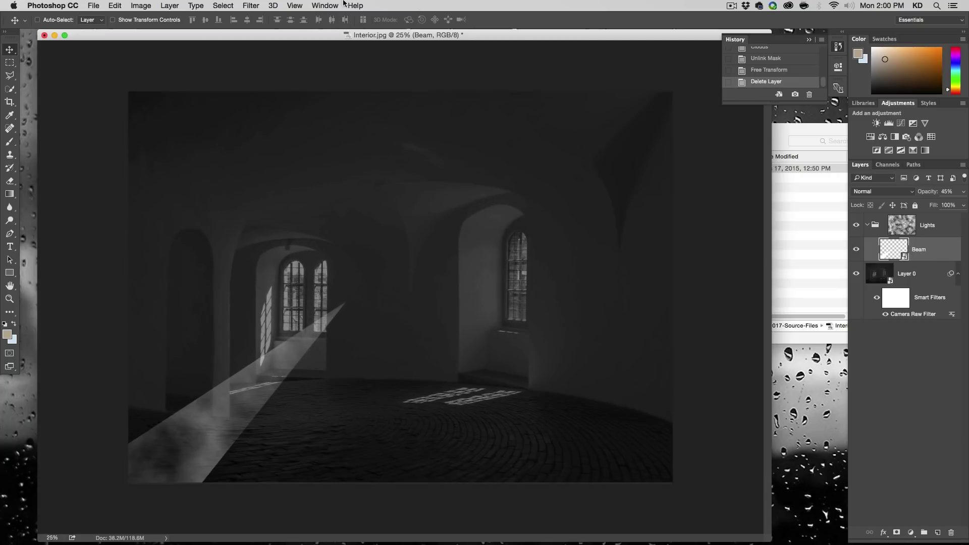
{"action": "left_click", "coordinate": [252, 6]}
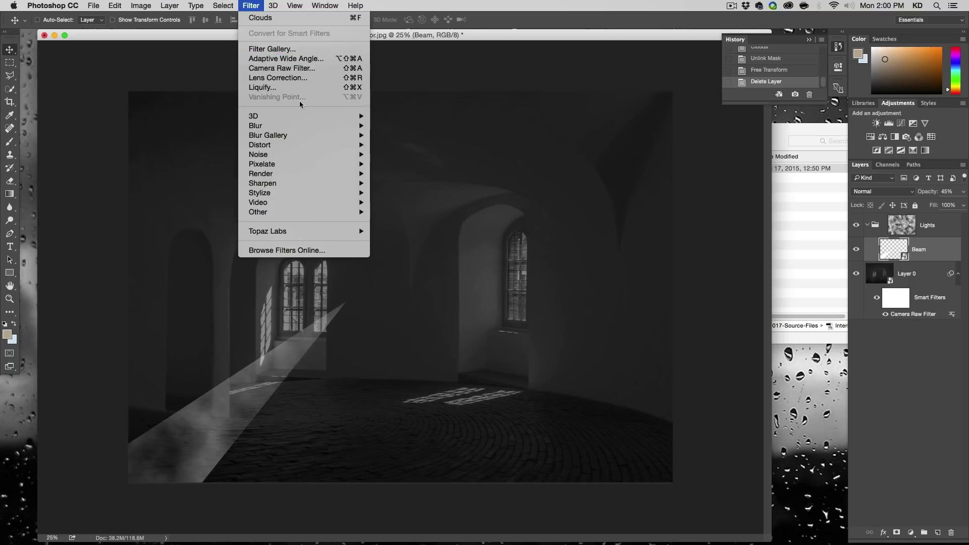
{"action": "mouse_move", "coordinate": [299, 129]}
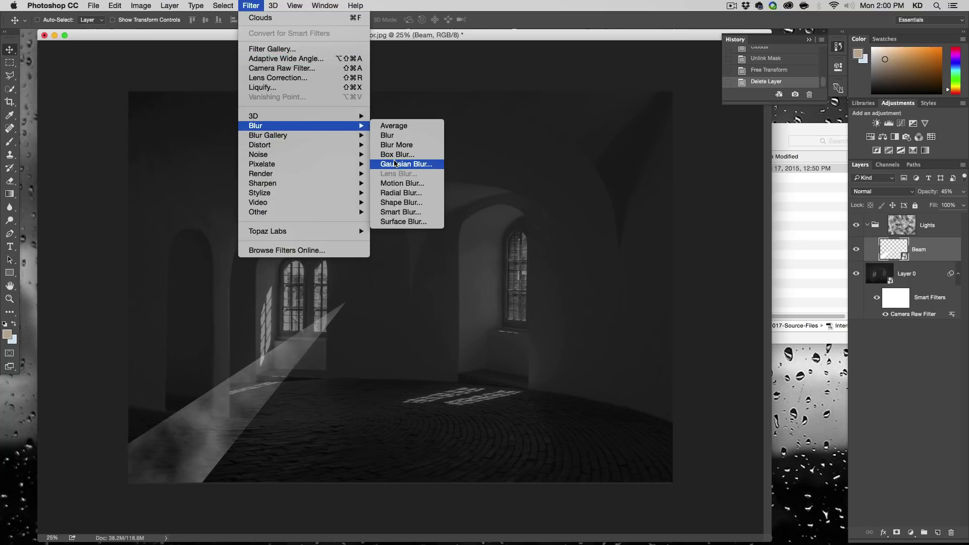
{"action": "left_click", "coordinate": [404, 165]}
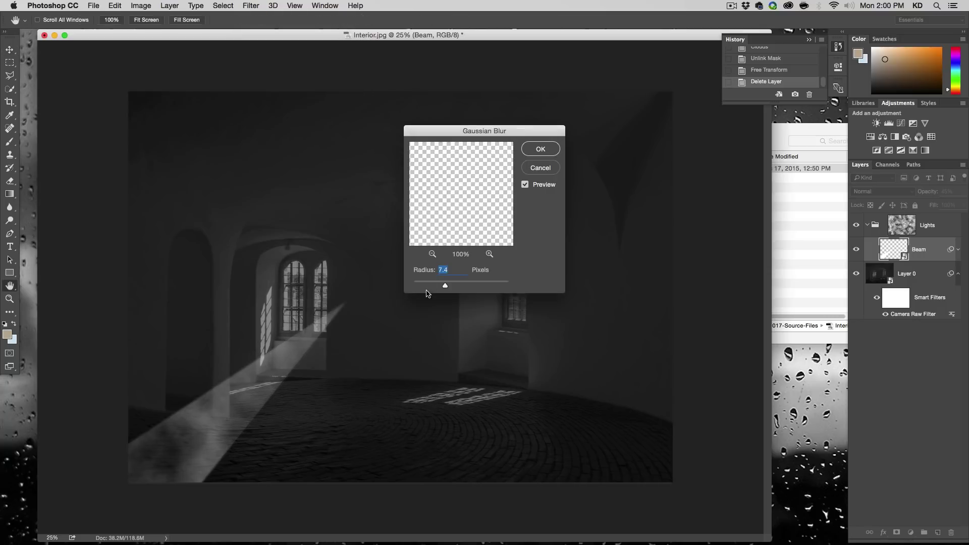
{"action": "type", "text": "25"}
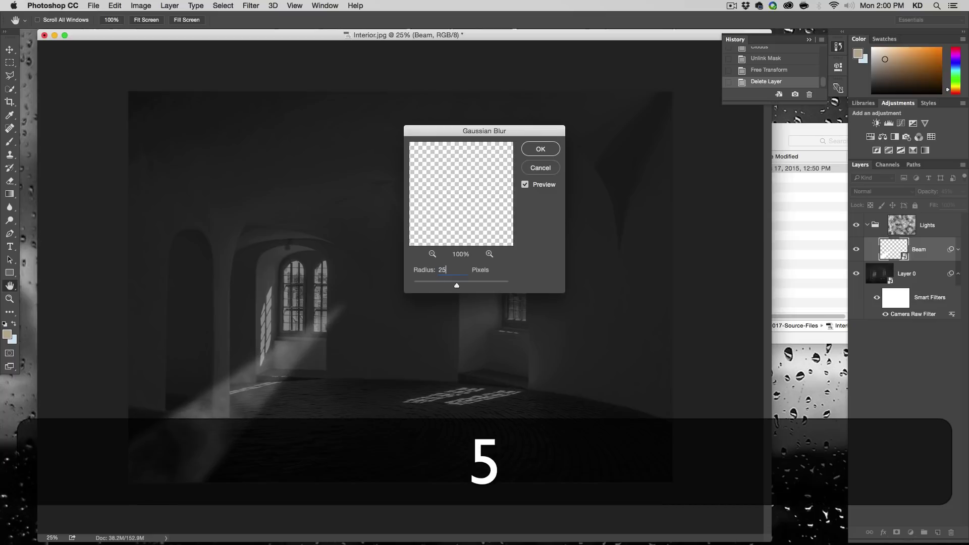
{"action": "left_click", "coordinate": [469, 286]}
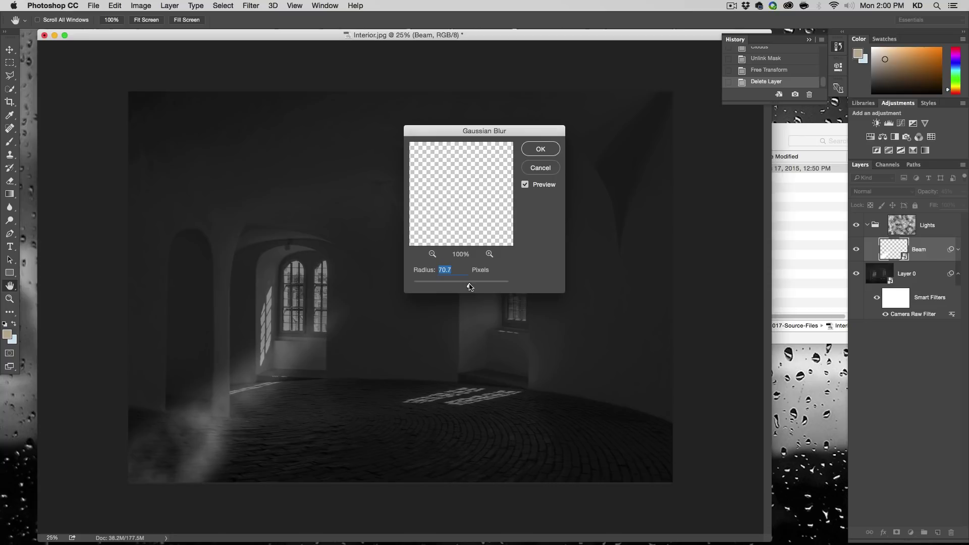
{"action": "type", "text": "50"}
{"action": "left_click", "coordinate": [539, 149]}
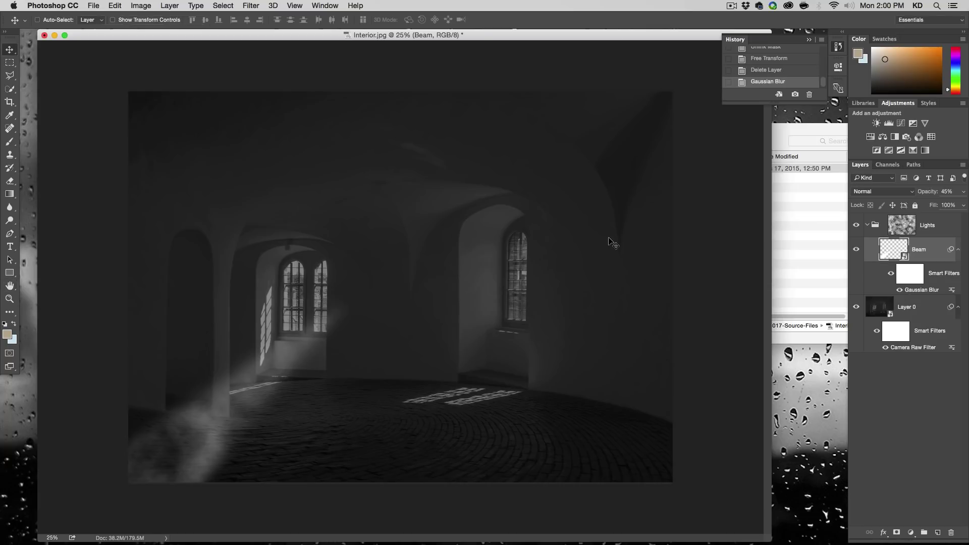
- Transform the beam so it falls steeply from the double window onto the floor, rotated to about 25.5° and narrowed to about 71% width
{"action": "key", "text": "super+t"}
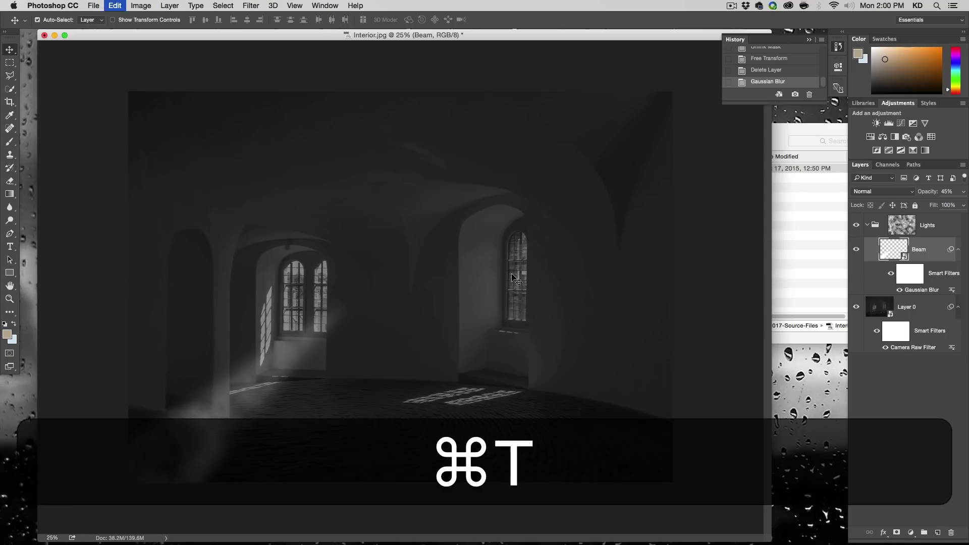
{"action": "left_click_drag", "start_coordinate": [407, 307], "coordinate": [382, 259]}
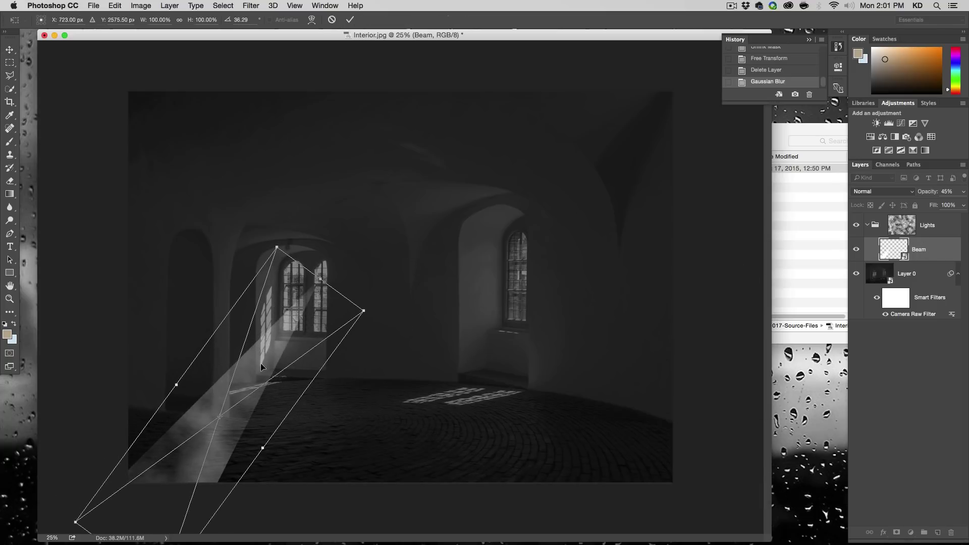
{"action": "left_click_drag", "start_coordinate": [268, 349], "coordinate": [293, 365]}
{"action": "left_click_drag", "start_coordinate": [440, 355], "coordinate": [400, 344]}
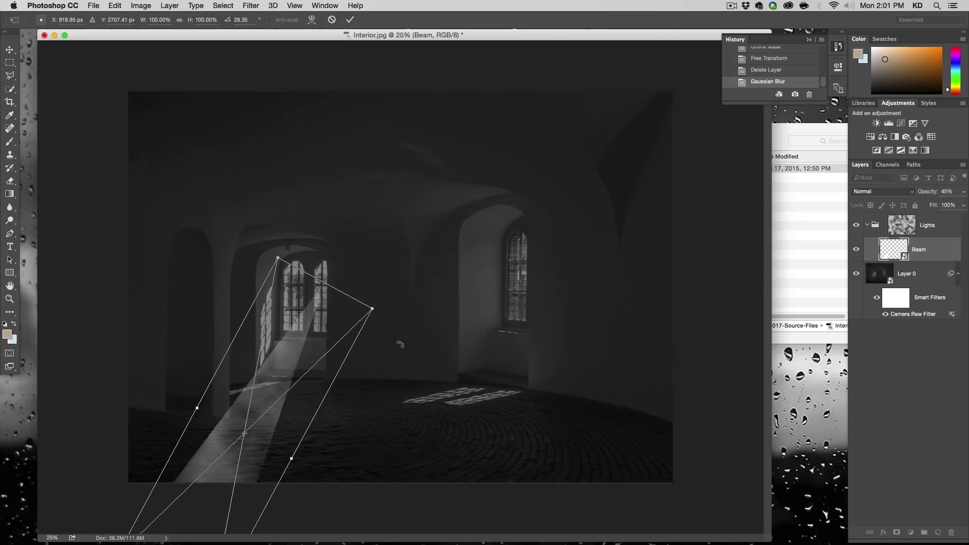
{"action": "left_click_drag", "start_coordinate": [305, 353], "coordinate": [318, 365]}
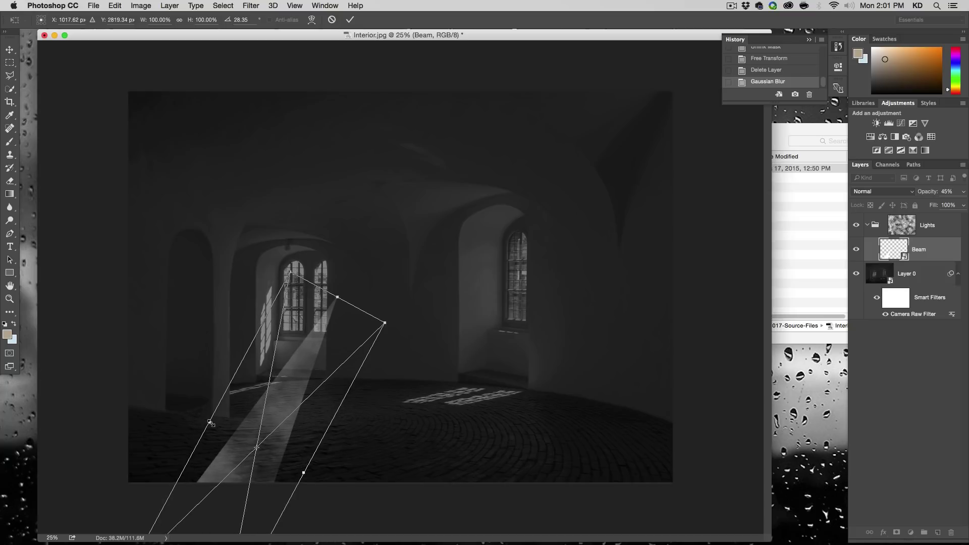
{"action": "mouse_move", "coordinate": [210, 422]}
{"action": "left_mouse_down"}
{"action": "mouse_move", "coordinate": [216, 416]}
{"action": "mouse_move", "coordinate": [222, 433]}
{"action": "left_mouse_up"}
{"action": "left_click_drag", "start_coordinate": [474, 394], "coordinate": [475, 382]}
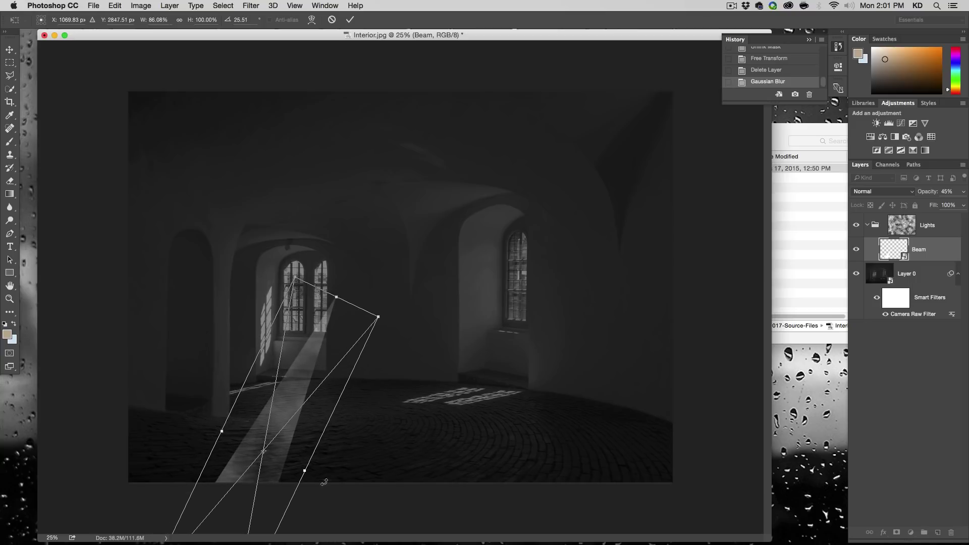
{"action": "left_click_drag", "start_coordinate": [306, 471], "coordinate": [287, 415]}
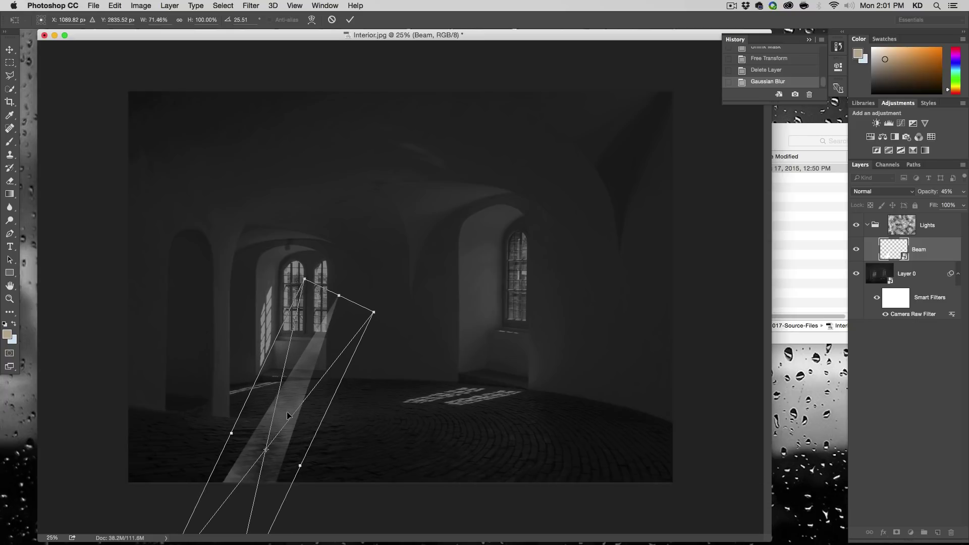
{"action": "key", "text": "Return"}
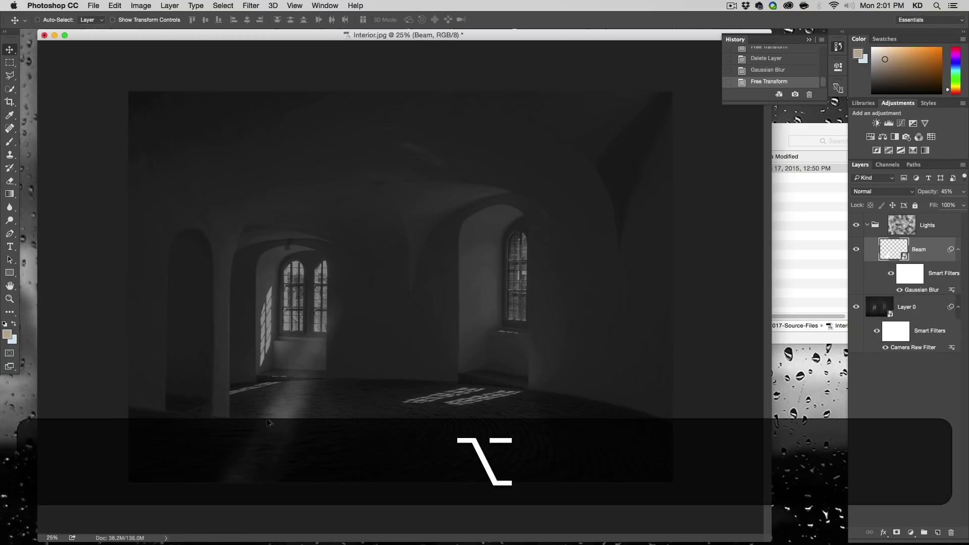
- Duplicate the beam and transform the copy into a narrower, much flatter ray from the double window's upper part across the arched wall
{"action": "left_click_drag", "start_coordinate": [259, 421], "coordinate": [222, 388]}
{"action": "key", "text": "alt+super+t"}
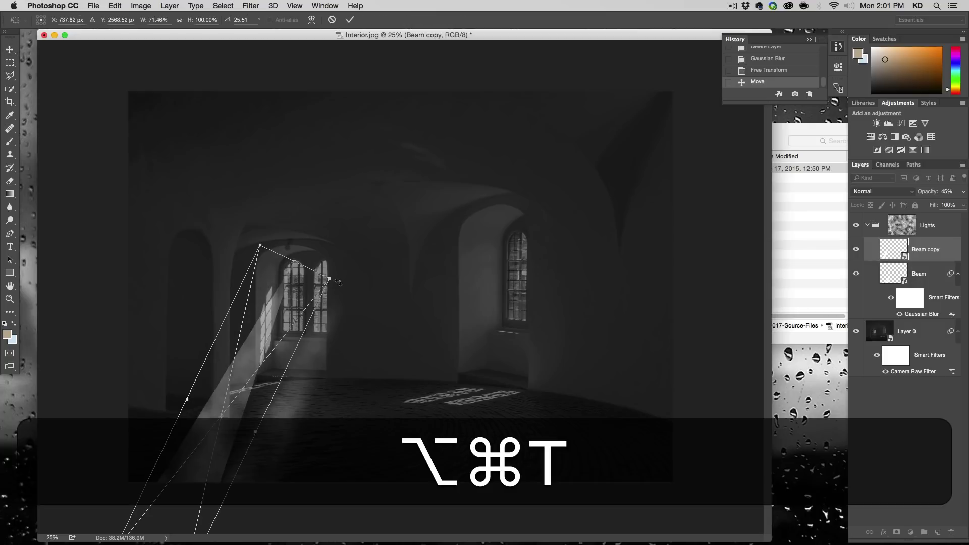
{"action": "left_click_drag", "start_coordinate": [257, 232], "coordinate": [466, 313]}
{"action": "left_click_drag", "start_coordinate": [270, 394], "coordinate": [235, 315]}
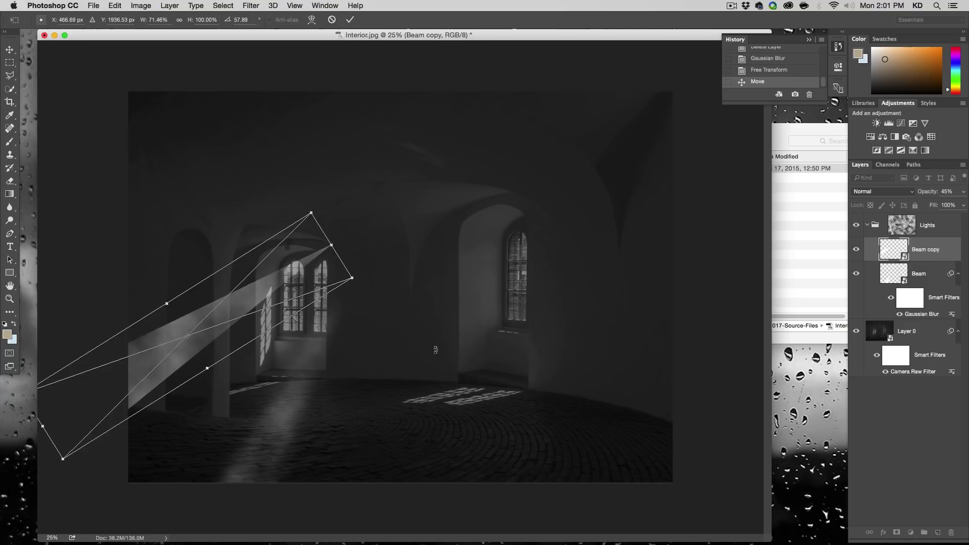
{"action": "left_click_drag", "start_coordinate": [335, 326], "coordinate": [434, 313]}
{"action": "left_click_drag", "start_coordinate": [298, 289], "coordinate": [285, 278]}
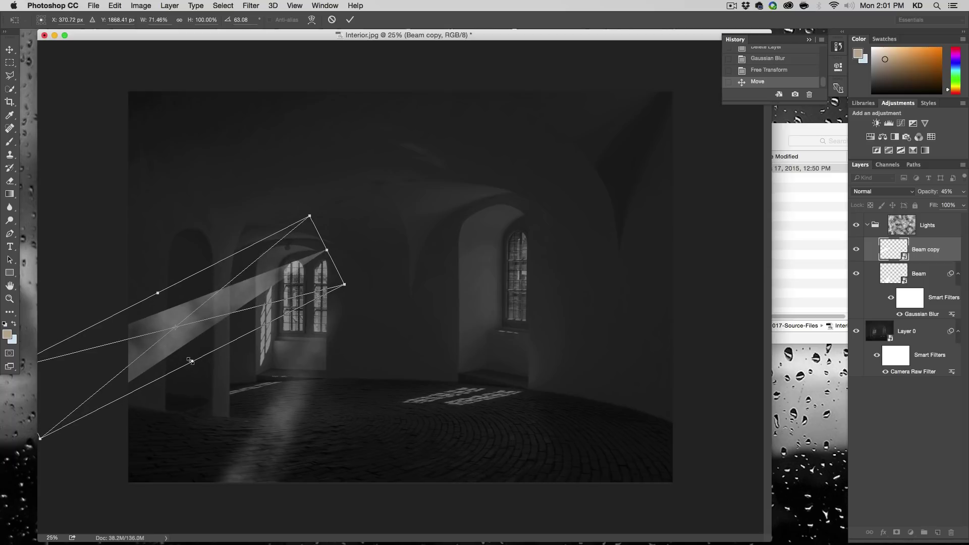
{"action": "left_click_drag", "start_coordinate": [192, 361], "coordinate": [187, 351]}
{"action": "left_click_drag", "start_coordinate": [354, 320], "coordinate": [366, 329]}
{"action": "key", "text": "Return"}
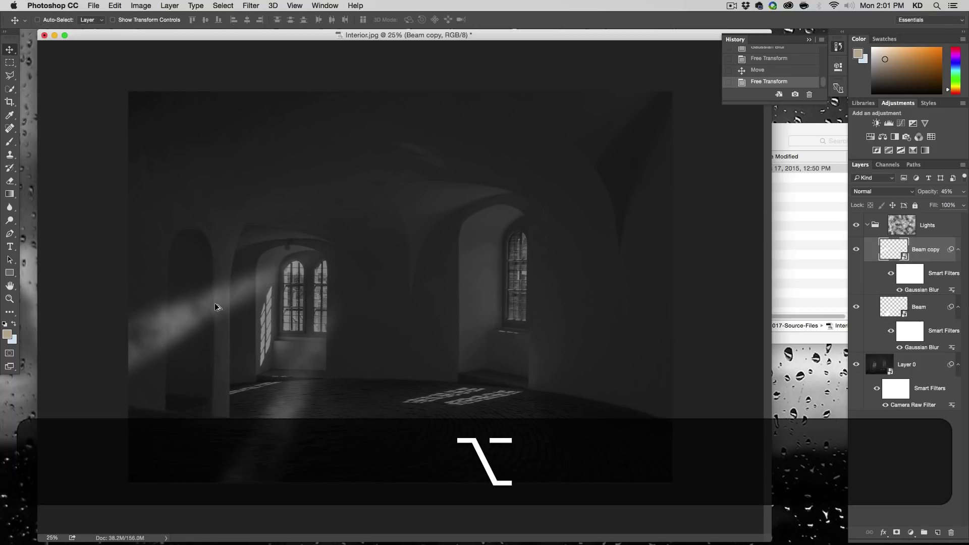
- Duplicate the flat beam just below itself and rotate this second copy slightly steeper, fanning out from the double window
{"action": "left_click_drag", "start_coordinate": [208, 303], "coordinate": [223, 335]}
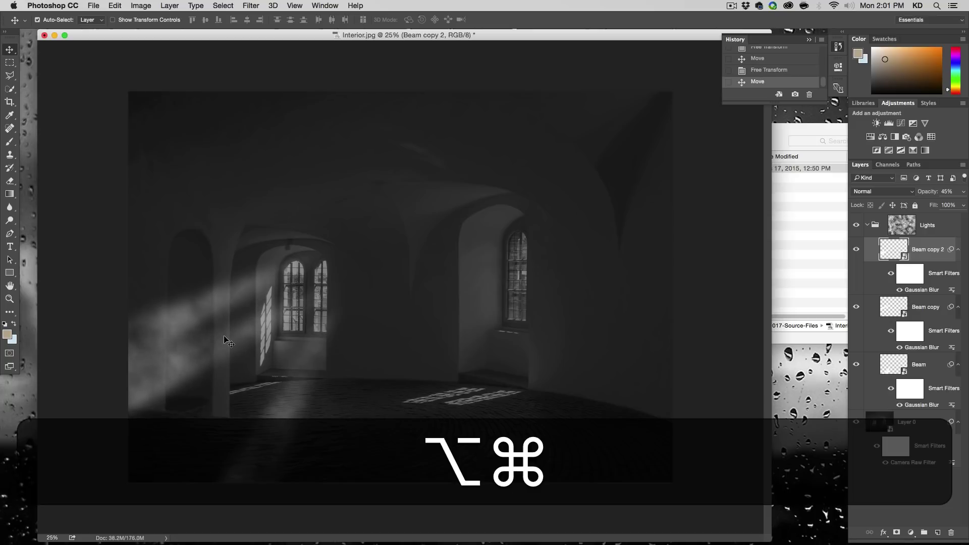
{"action": "key", "text": "alt+super+t"}
{"action": "left_click_drag", "start_coordinate": [413, 343], "coordinate": [434, 296]}
{"action": "key", "text": "Return"}
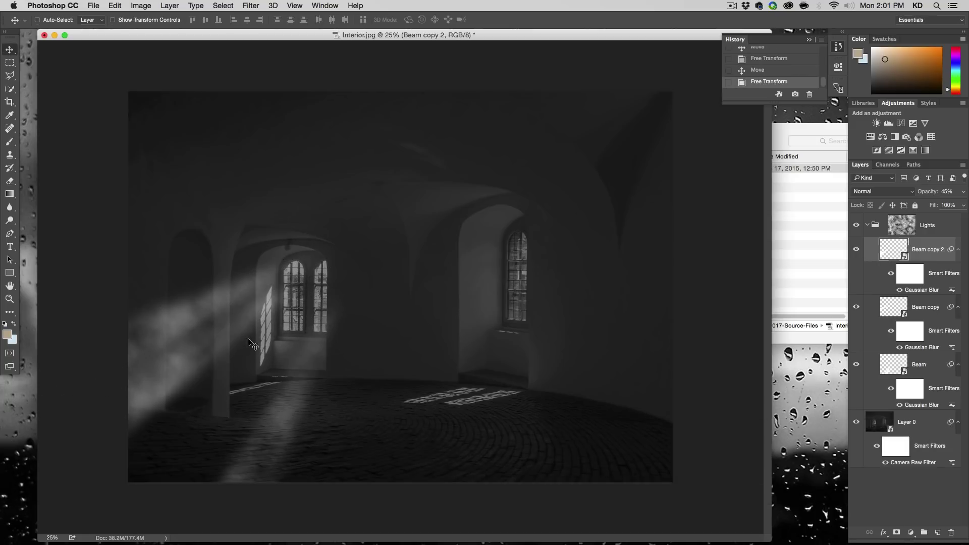
- Duplicate the second beam copy down and to the right, and rotate the third copy to about 45°
{"action": "key", "text": "alt"}
{"action": "left_click_drag", "start_coordinate": [228, 335], "coordinate": [243, 360]}
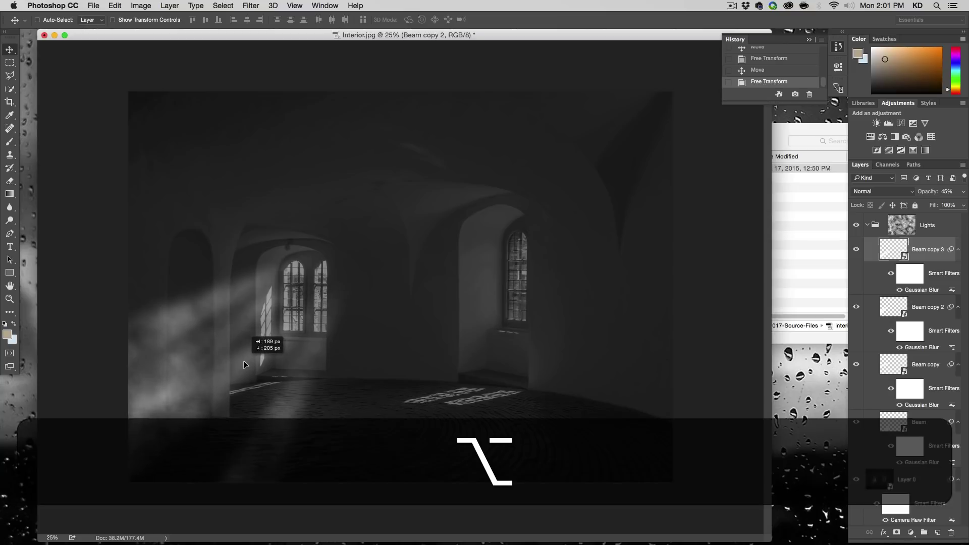
{"action": "key", "text": "super"}
{"action": "key", "text": "alt+super+t"}
{"action": "left_click_drag", "start_coordinate": [413, 368], "coordinate": [433, 326]}
{"action": "key", "text": "Return"}
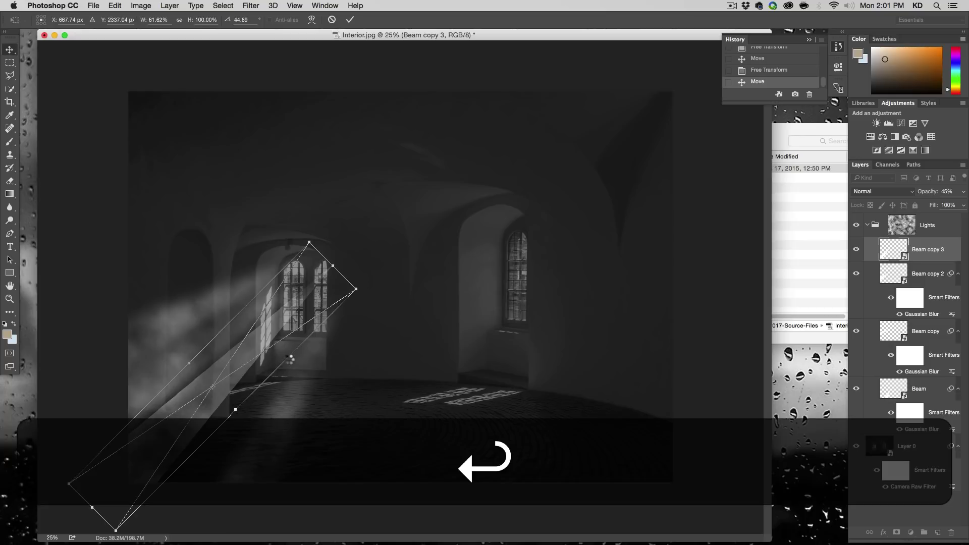
- Duplicate the third beam copy toward the floor beam, rotate the fourth copy steeper and narrow it to about 51% width
{"action": "key", "text": "alt"}
{"action": "left_click_drag", "start_coordinate": [235, 376], "coordinate": [258, 388]}
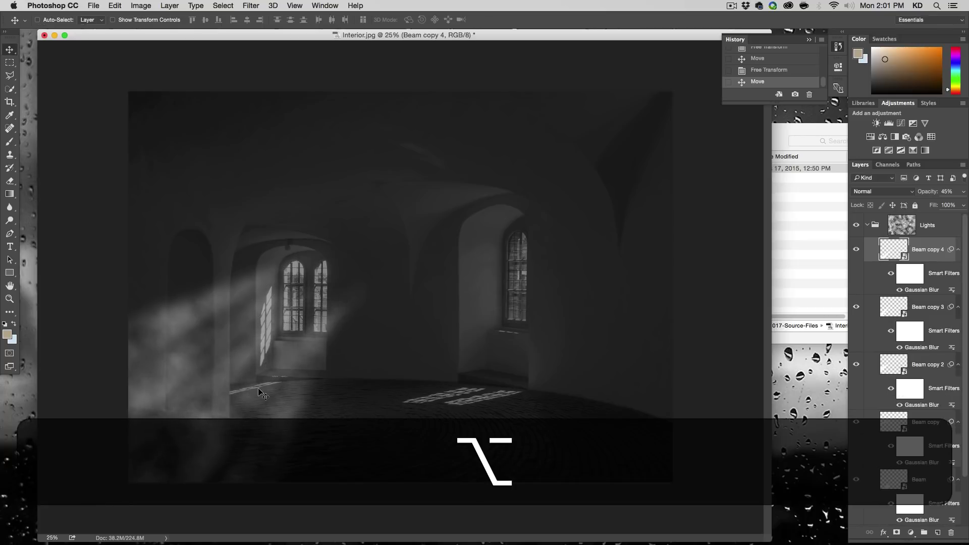
{"action": "key", "text": "alt+super+t"}
{"action": "left_click_drag", "start_coordinate": [433, 374], "coordinate": [334, 427]}
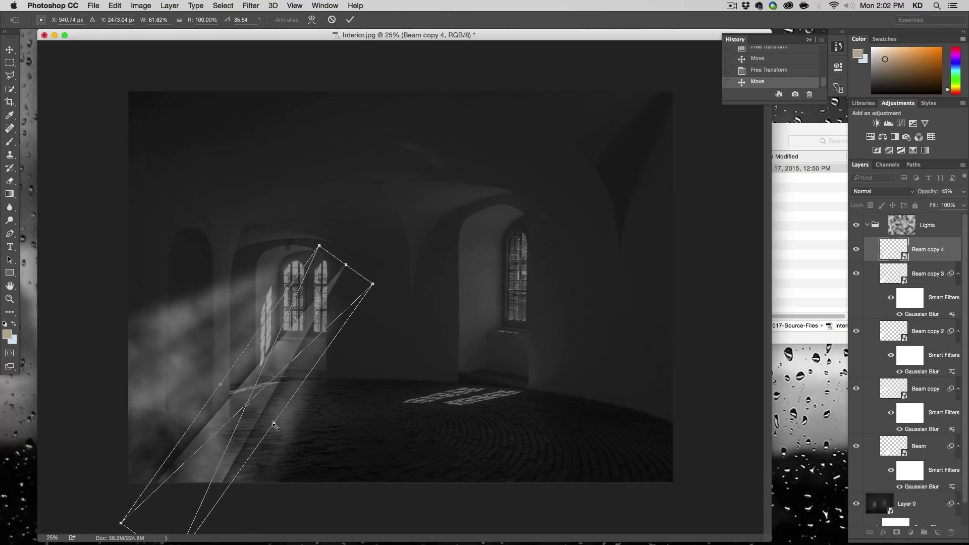
{"action": "key", "text": "alt"}
{"action": "left_click_drag", "start_coordinate": [275, 427], "coordinate": [269, 418]}
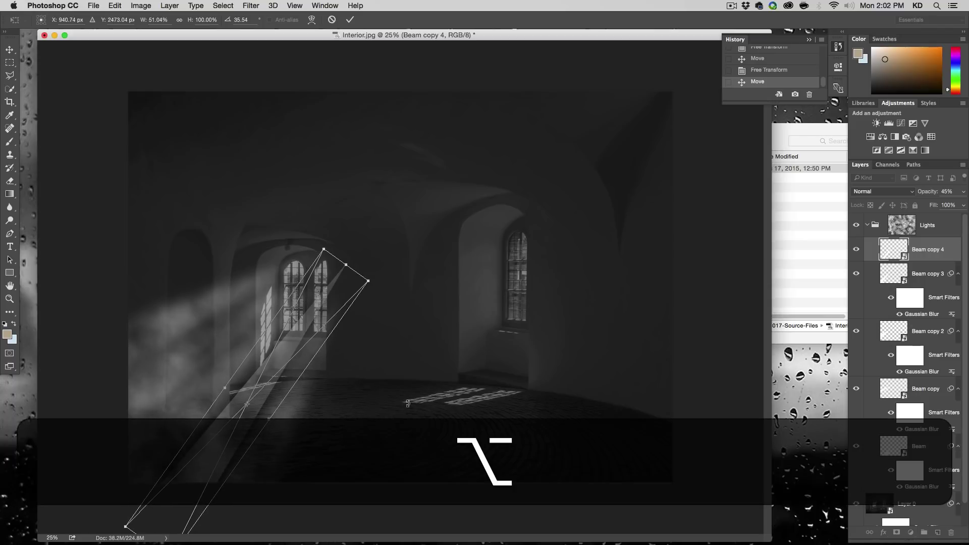
{"action": "left_click_drag", "start_coordinate": [408, 403], "coordinate": [359, 410]}
{"action": "key", "text": "Return"}
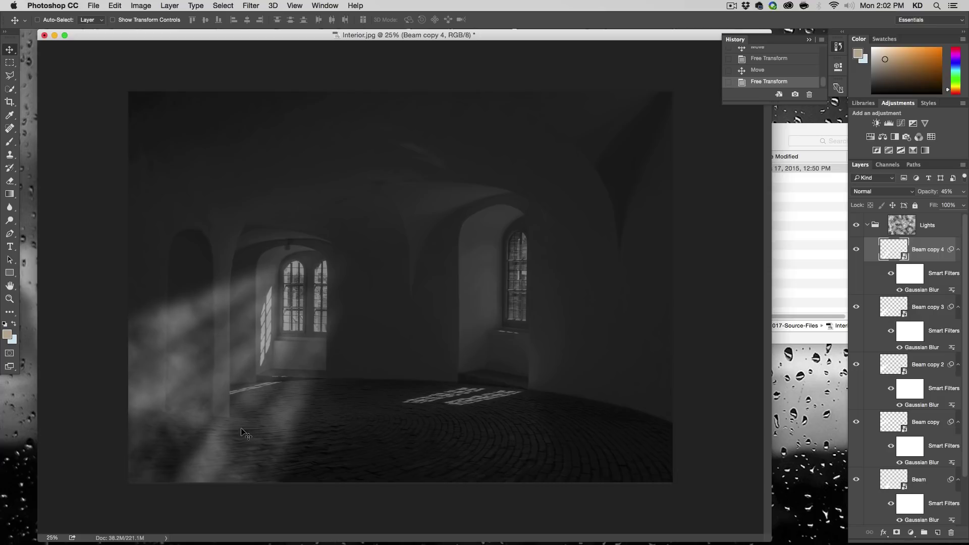
- Select the Lights group's cloud mask and shift it to change the smoke texture over the beams
{"action": "left_click", "coordinate": [902, 227]}
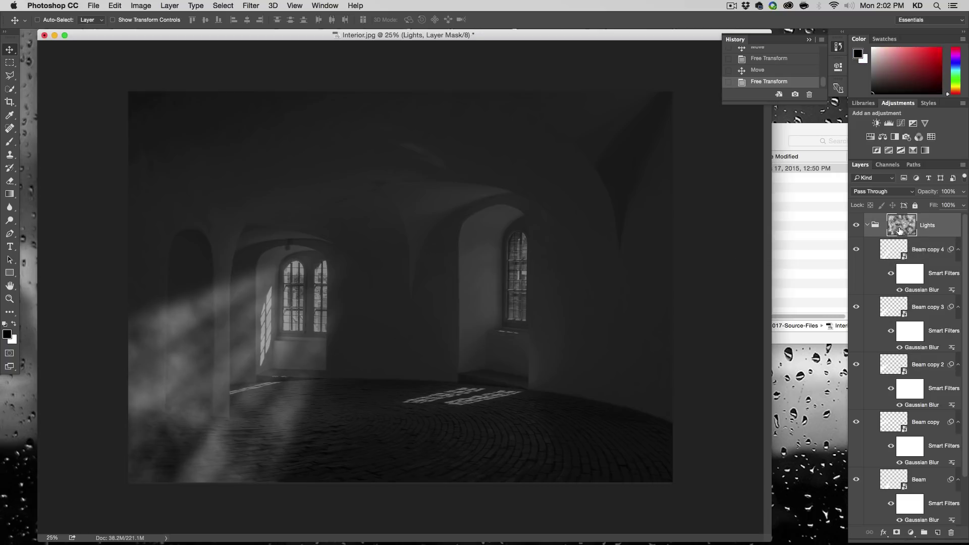
{"action": "left_click_drag", "start_coordinate": [335, 400], "coordinate": [348, 377]}
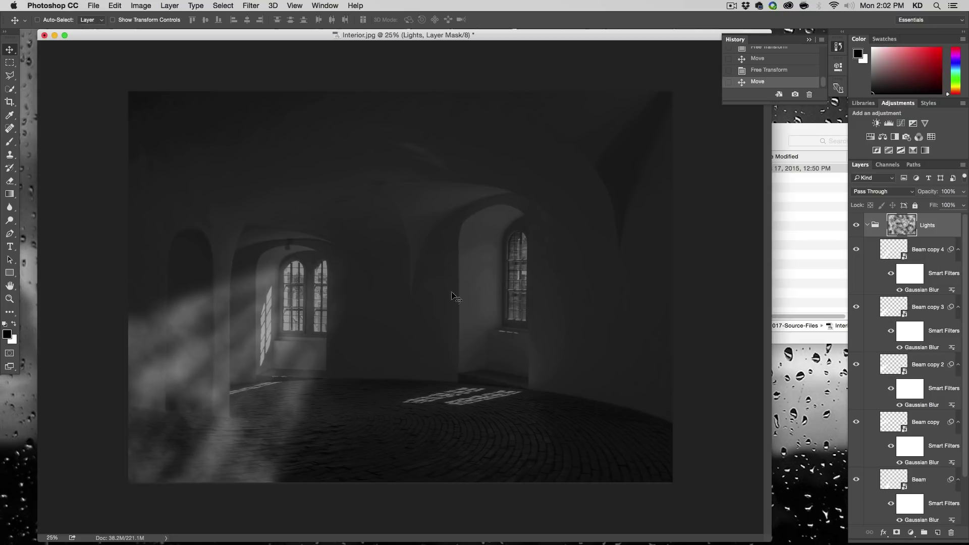
- Set the opacity of the Beam copy 4 layer to 90%
{"action": "left_click", "coordinate": [932, 251]}
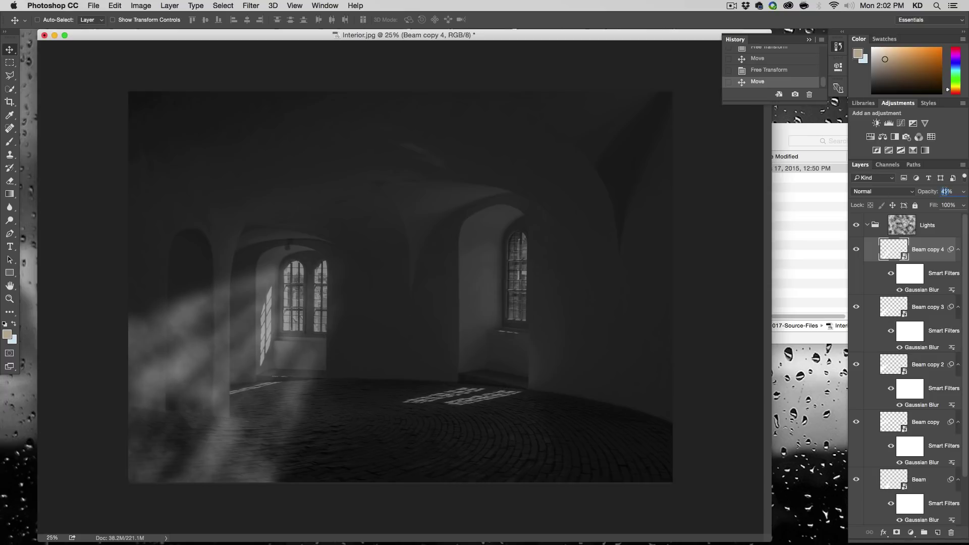
{"action": "type", "text": "90"}
{"action": "key", "text": "Return"}
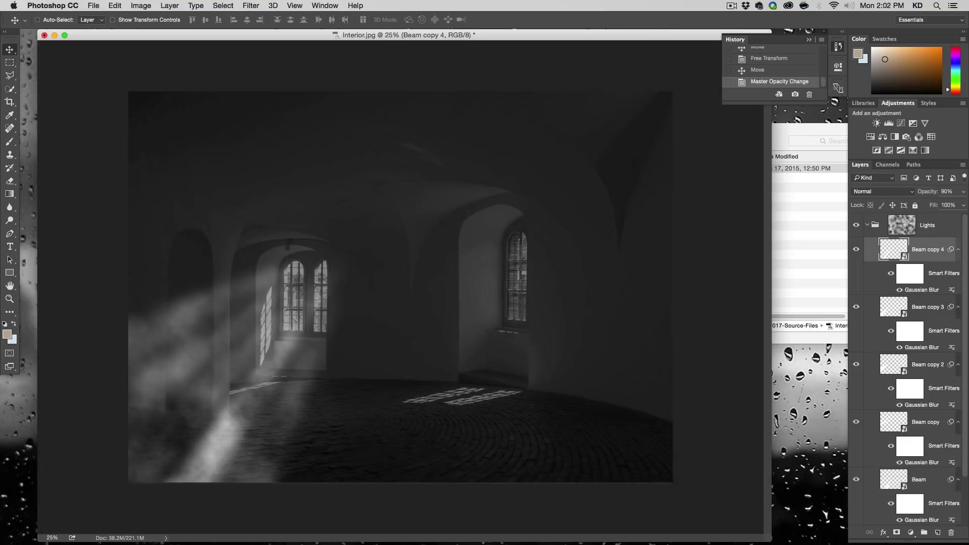
- Collapse the Smart Filter lists of all five beam layers in the Lights group
{"action": "left_click", "coordinate": [958, 252]}
{"action": "left_click", "coordinate": [958, 274]}
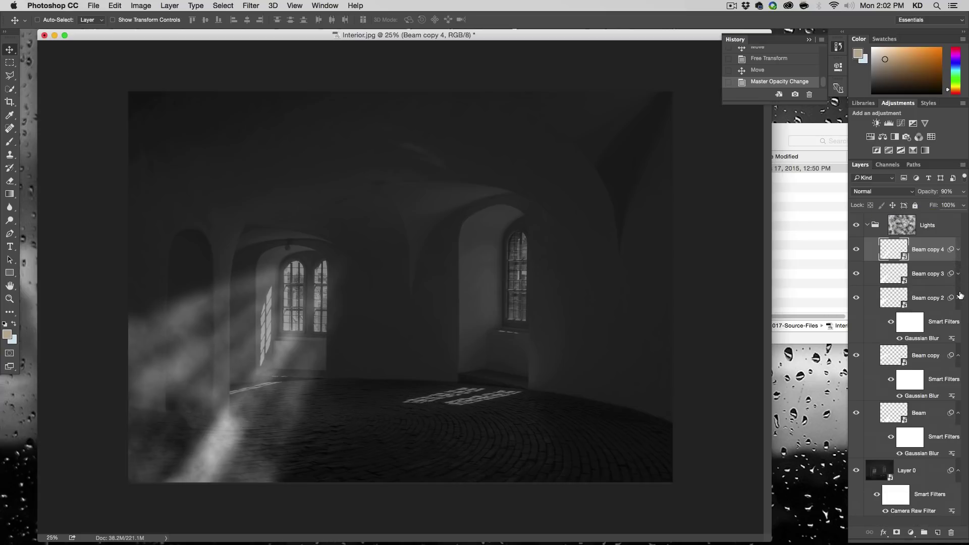
{"action": "left_click", "coordinate": [959, 298]}
{"action": "left_click", "coordinate": [958, 322]}
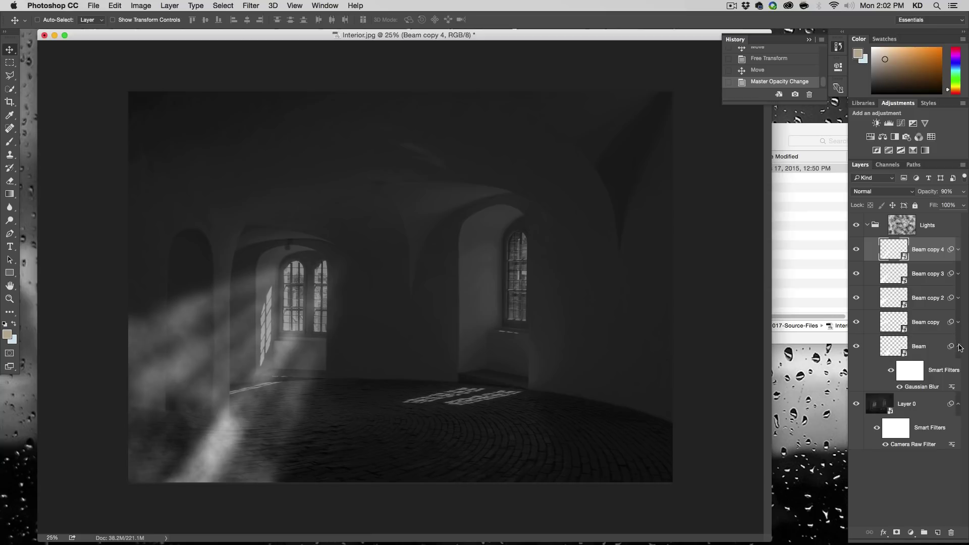
{"action": "left_click", "coordinate": [958, 347]}
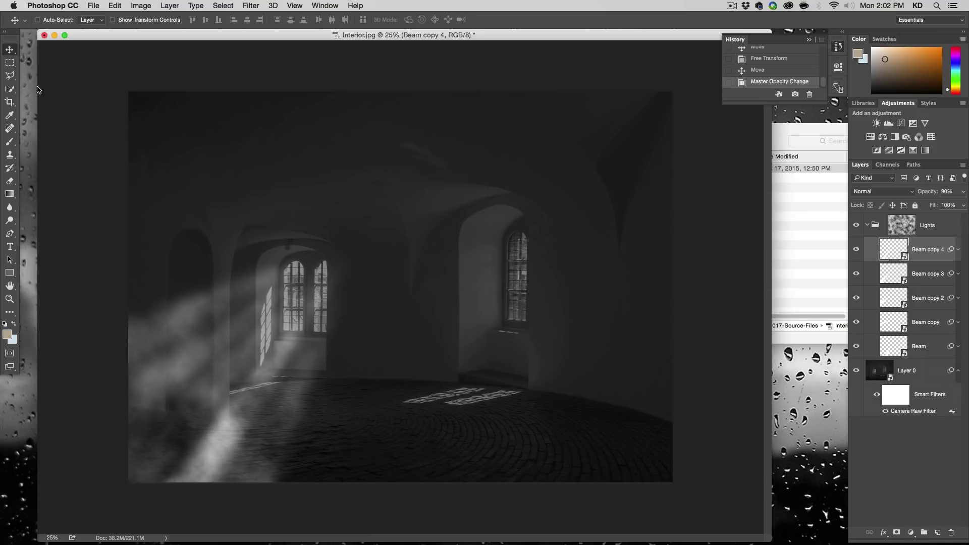
- Select the Beam copy 3 layer and set its opacity to 90%
{"action": "left_click", "coordinate": [898, 276]}
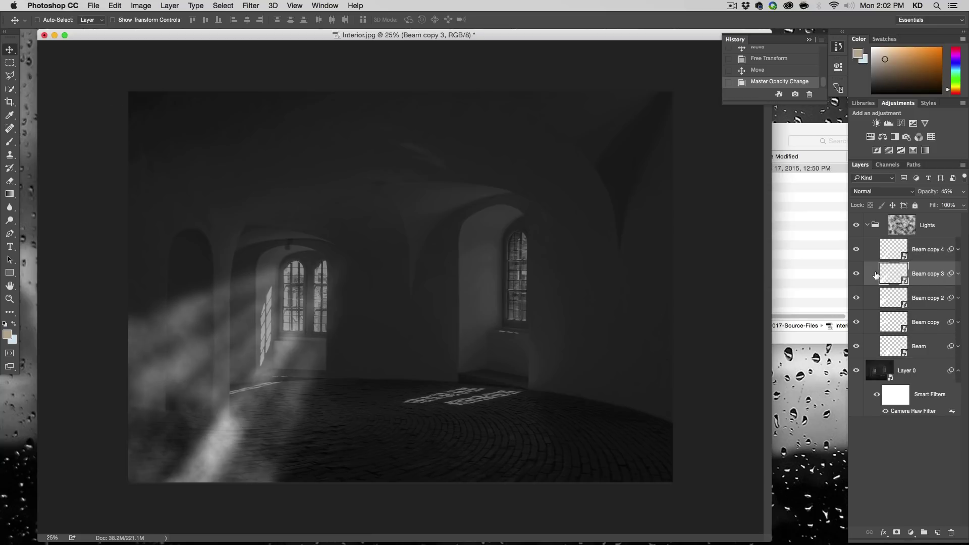
{"action": "key", "text": "9"}
{"action": "key", "text": "0"}
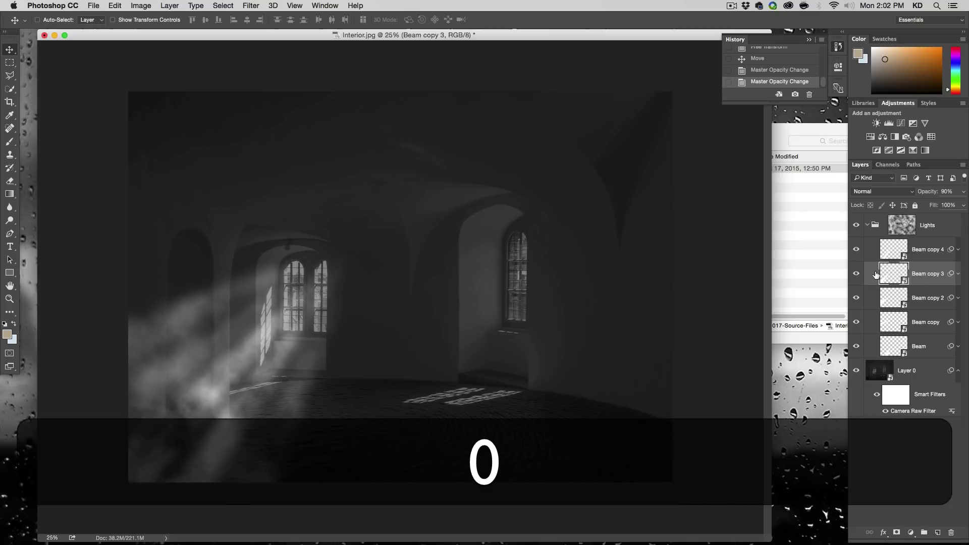
- Set the opacity of the Beam copy 2, Beam copy and Beam layers to 90% each
{"action": "left_click", "coordinate": [895, 295]}
{"action": "key", "text": "9"}
{"action": "key", "text": "0"}
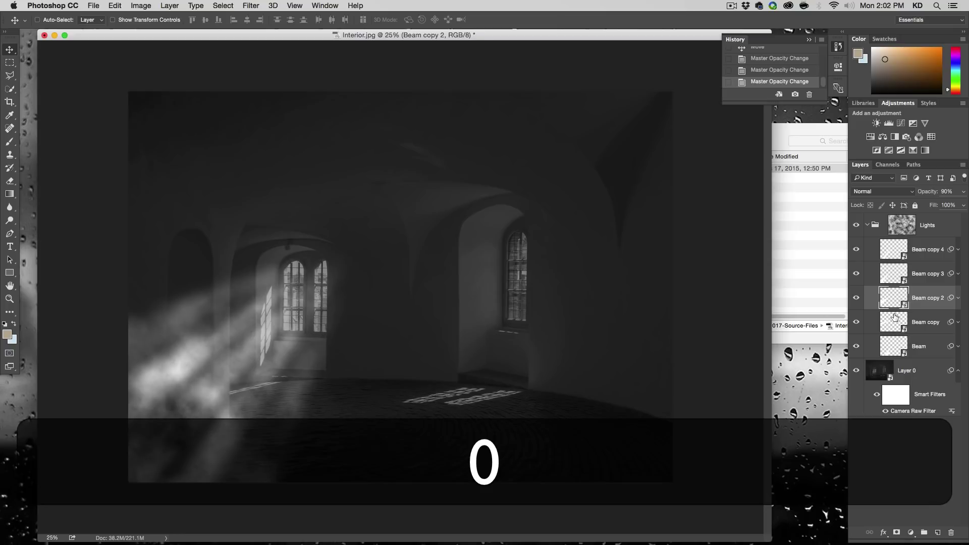
{"action": "left_click", "coordinate": [895, 316]}
{"action": "key", "text": "9"}
{"action": "key", "text": "0"}
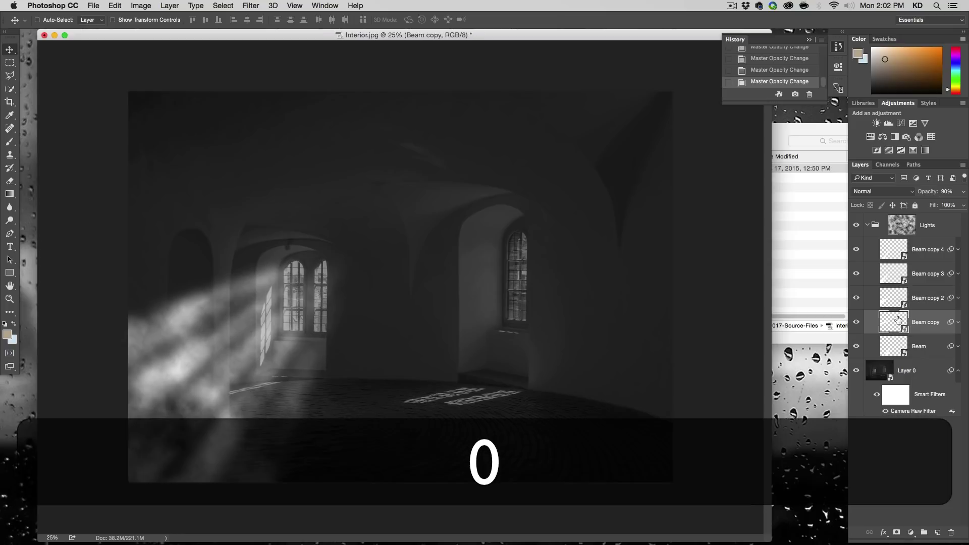
{"action": "left_click", "coordinate": [897, 346]}
{"action": "key", "text": "9"}
{"action": "key", "text": "0"}
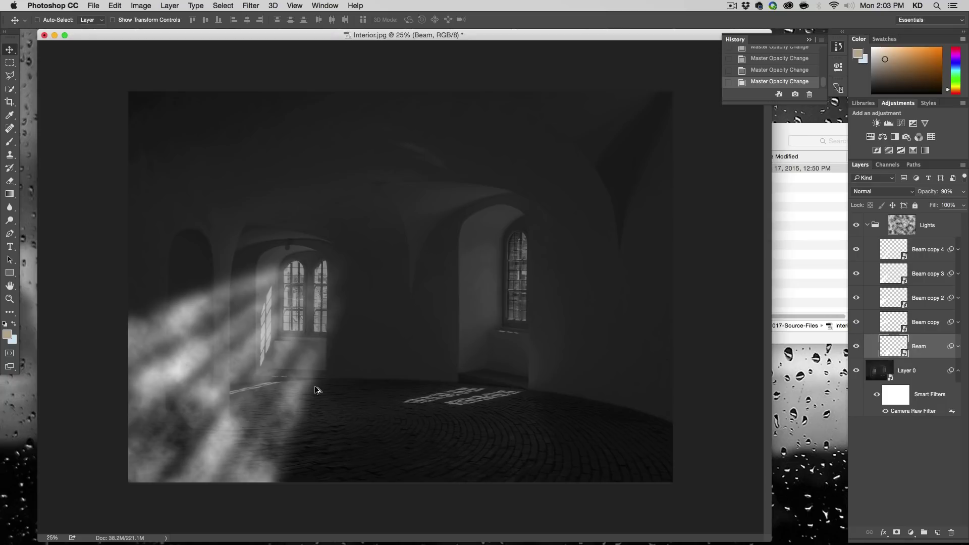
- Duplicate the Beam layer at the left window, rotate the copy to about 30 degrees and widen it to about 141%
{"action": "left_click_drag", "start_coordinate": [313, 386], "coordinate": [301, 371]}
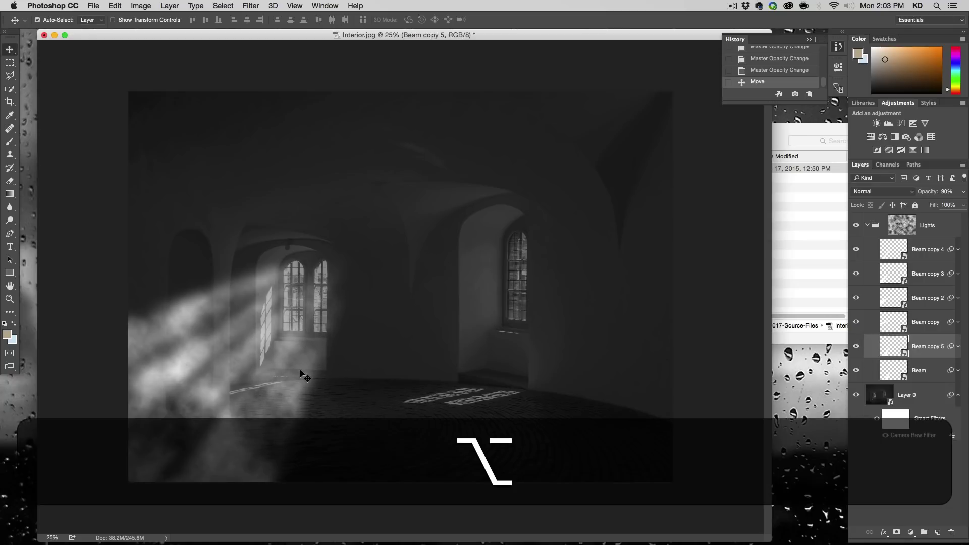
{"action": "key", "text": "alt+super+t"}
{"action": "left_click_drag", "start_coordinate": [407, 309], "coordinate": [430, 315]}
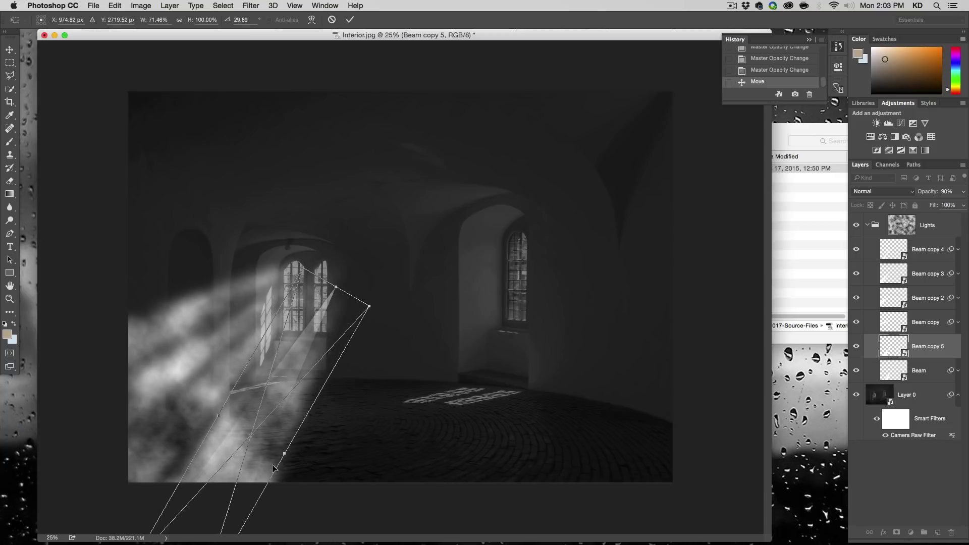
{"action": "left_click_drag", "start_coordinate": [284, 454], "coordinate": [320, 469]}
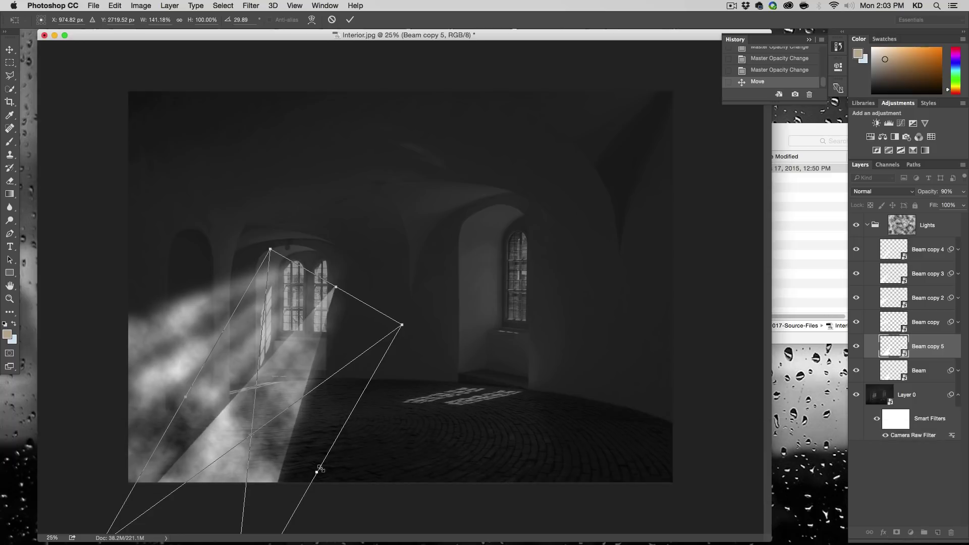
{"action": "key", "text": "Return"}
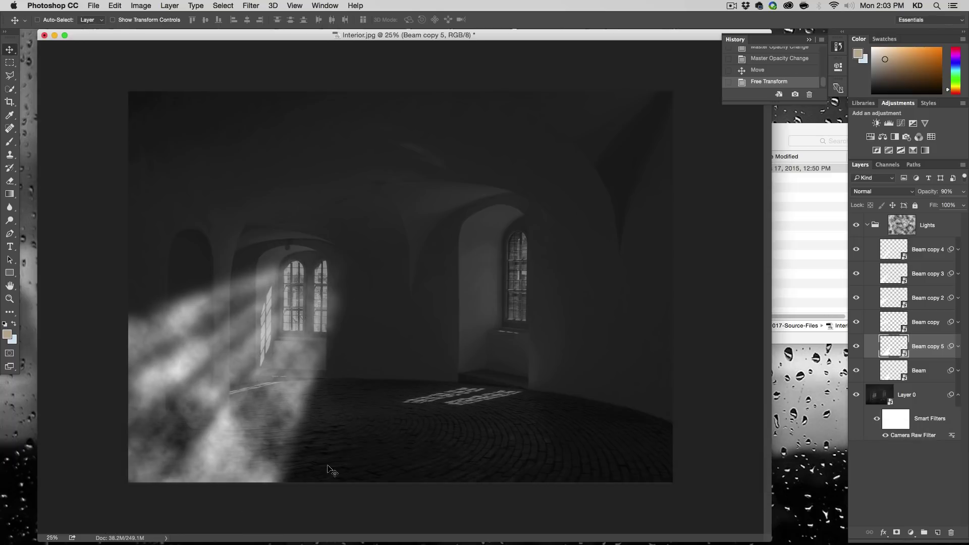
- Compare the wide Beam copy 5 at 40% and 50% opacity, toggle its visibility, and settle on 40% opacity
{"action": "key", "text": "v"}
{"action": "key", "text": "4"}
{"action": "key", "text": "0"}
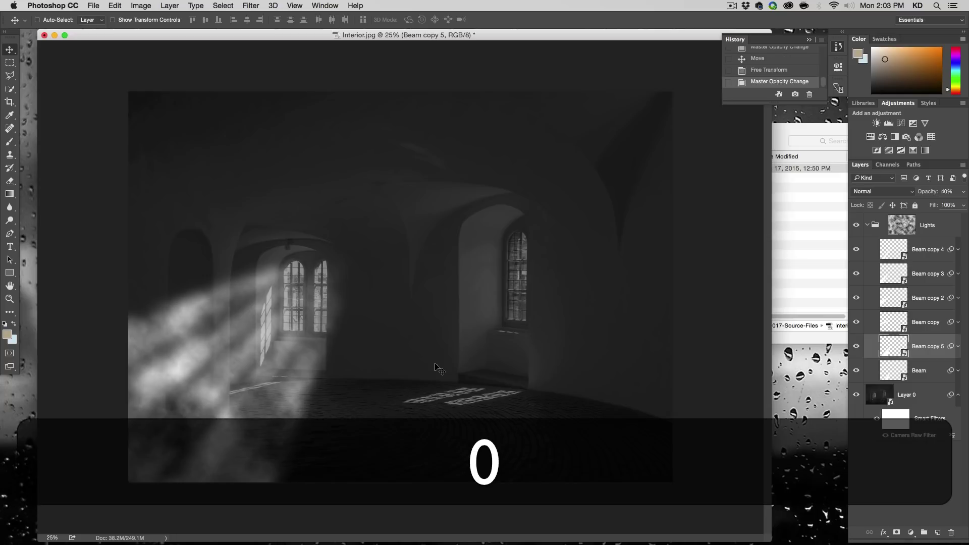
{"action": "key", "text": "5"}
{"action": "key", "text": "0"}
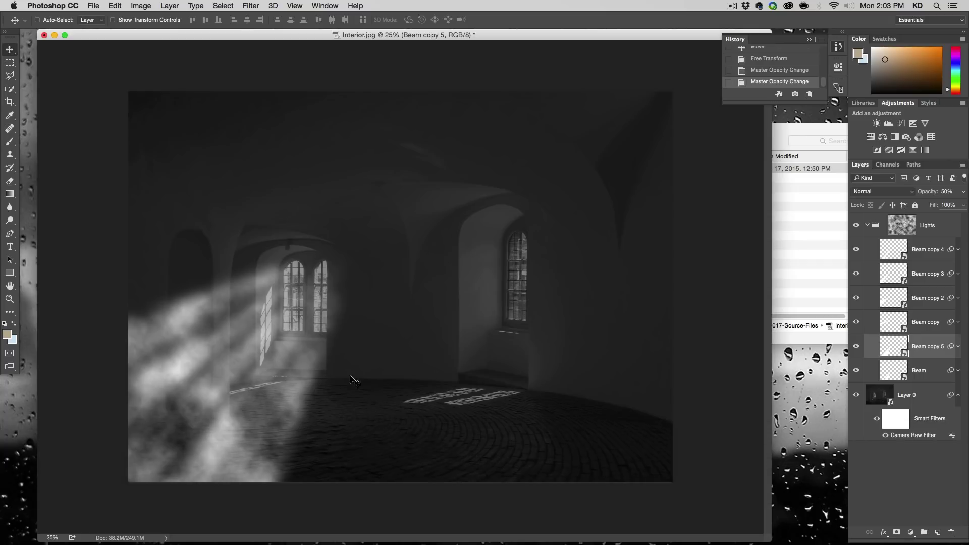
{"action": "left_click", "coordinate": [856, 347]}
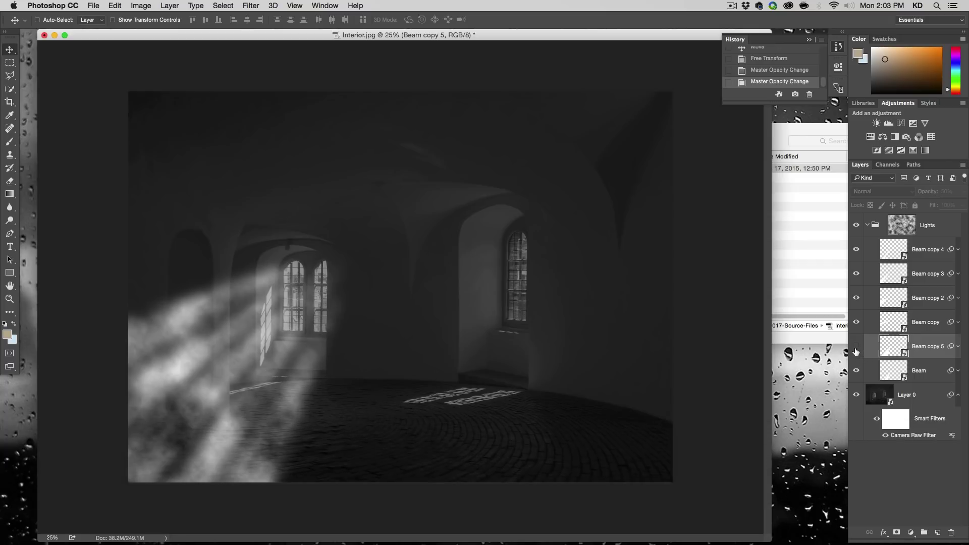
{"action": "left_click", "coordinate": [856, 346]}
{"action": "left_click", "coordinate": [856, 346]}
{"action": "left_click", "coordinate": [856, 346]}
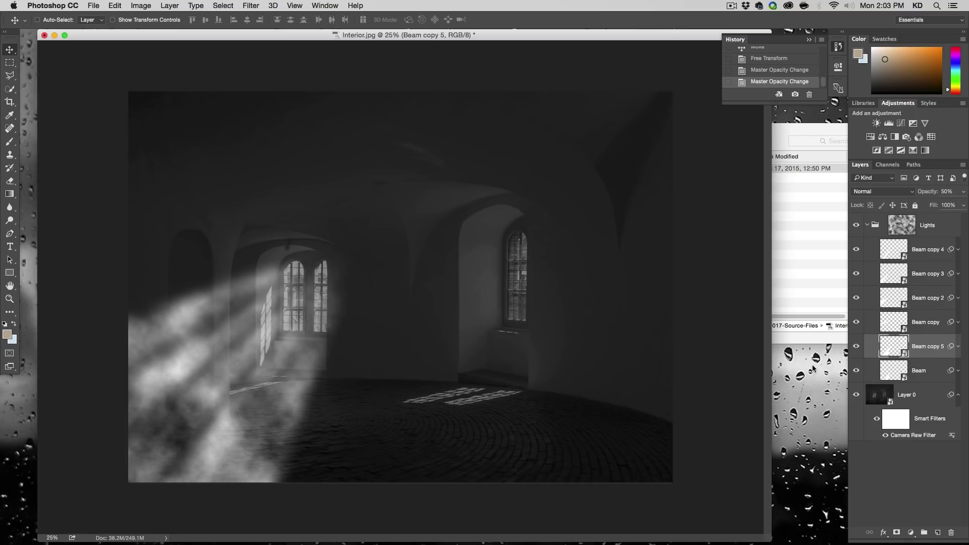
{"action": "key", "text": "4"}
{"action": "key", "text": "0"}
- Duplicate the wide beam, rotate the copy to about 51 degrees and widen it to spread across the left window's beams
{"action": "left_click_drag", "start_coordinate": [285, 418], "coordinate": [240, 364]}
{"action": "key", "text": "alt+super+t"}
{"action": "left_click_drag", "start_coordinate": [423, 281], "coordinate": [401, 229]}
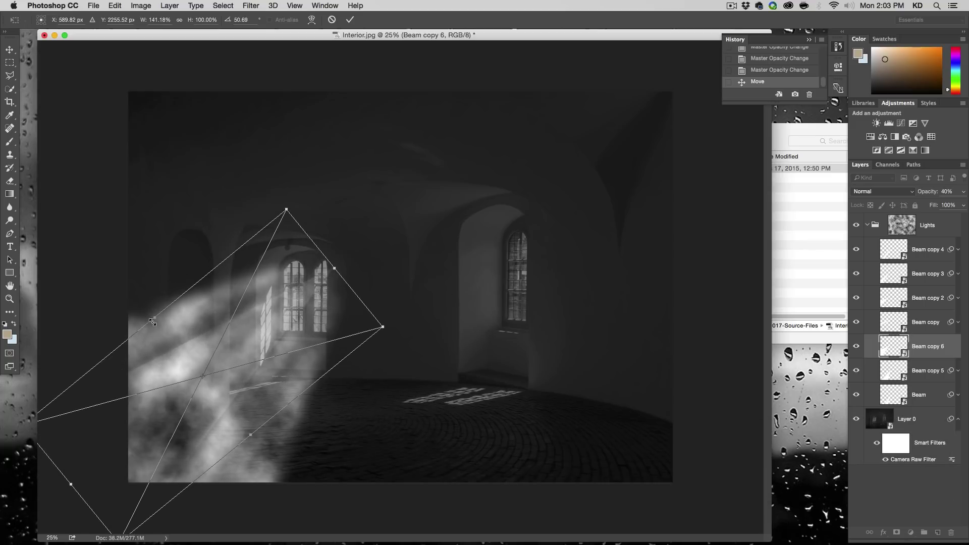
{"action": "left_click_drag", "start_coordinate": [152, 322], "coordinate": [138, 286]}
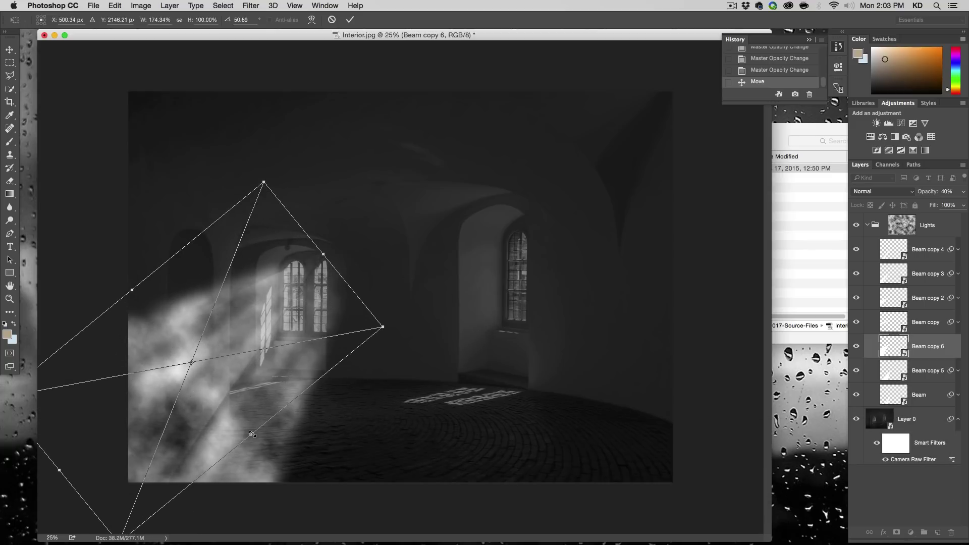
{"action": "left_click_drag", "start_coordinate": [251, 434], "coordinate": [263, 444]}
{"action": "key", "text": "Return"}
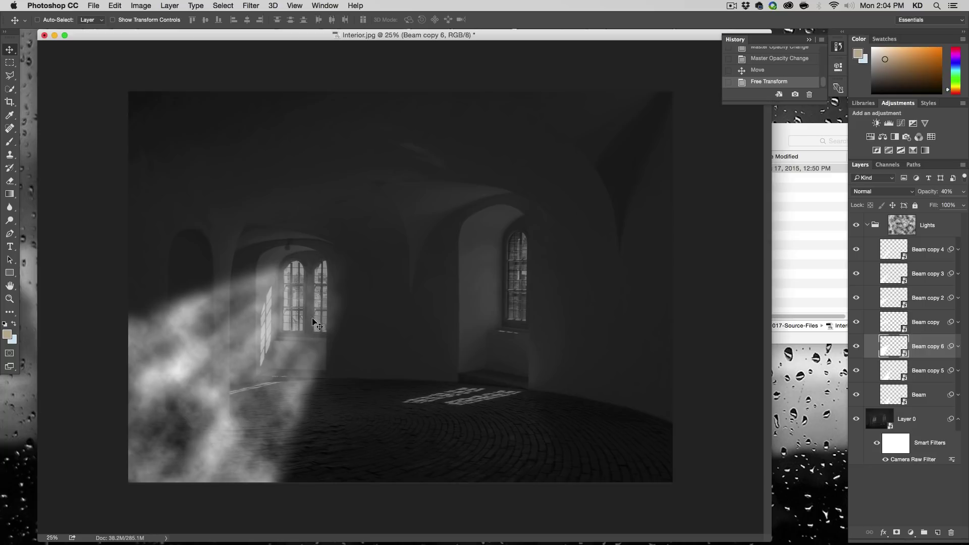
- Group all seven beam layers inside the Lights group and name the new group Left Window
{"action": "left_click", "coordinate": [896, 251]}
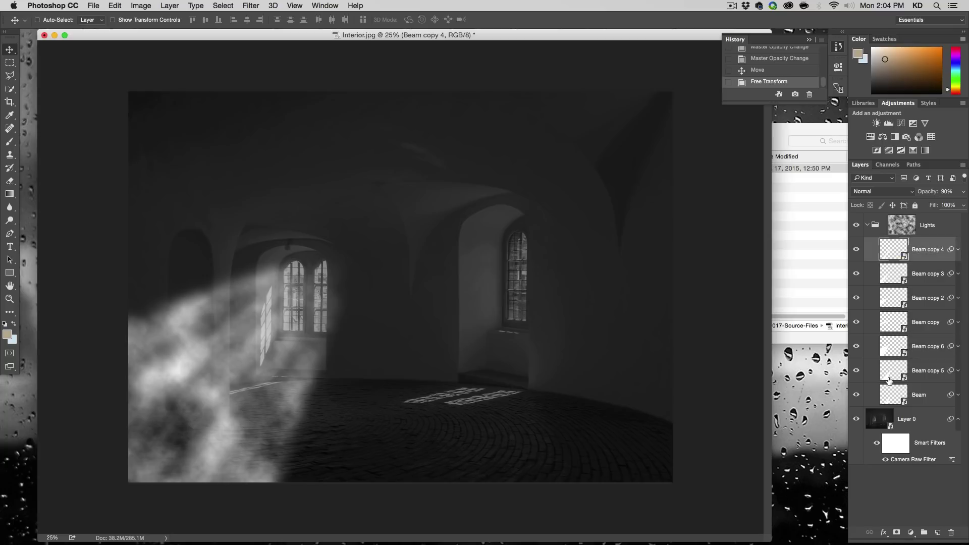
{"action": "left_click", "coordinate": [891, 396], "text": "shift"}
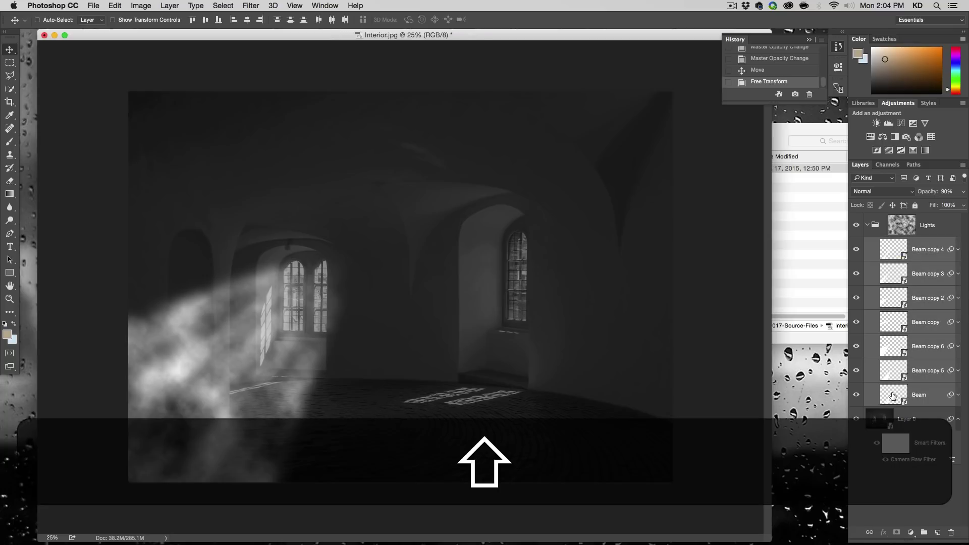
{"action": "left_click", "coordinate": [924, 532]}
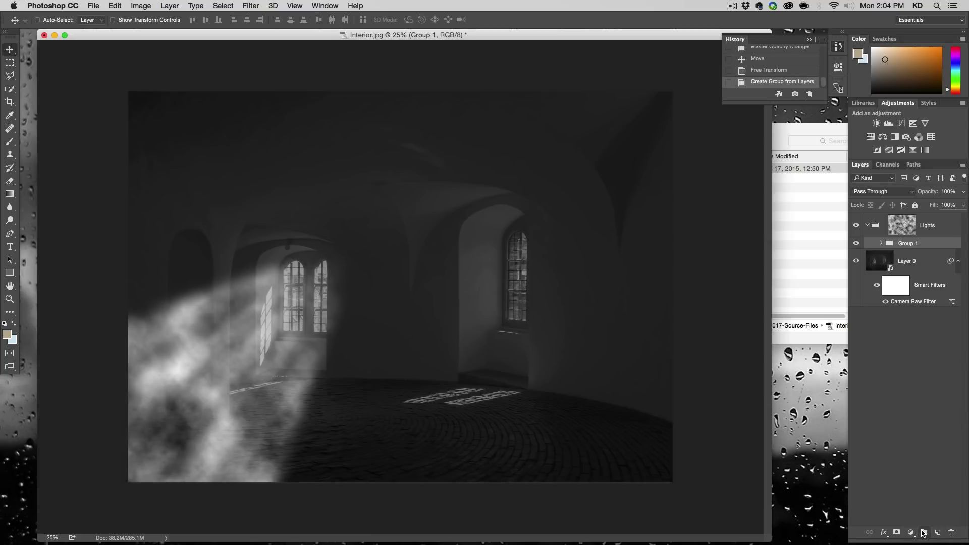
{"action": "double_click", "coordinate": [906, 244]}
{"action": "type", "text": "Left Window"}
{"action": "key", "text": "Return"}
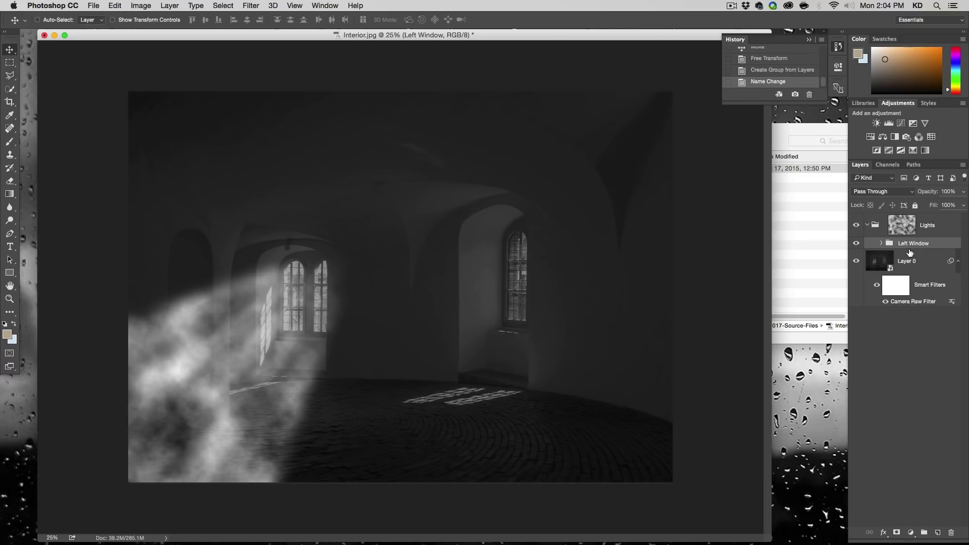
- Duplicate the Beam layer toward the right window and move the copy out of the Left Window group, directly into Lights
{"action": "left_click", "coordinate": [881, 244]}
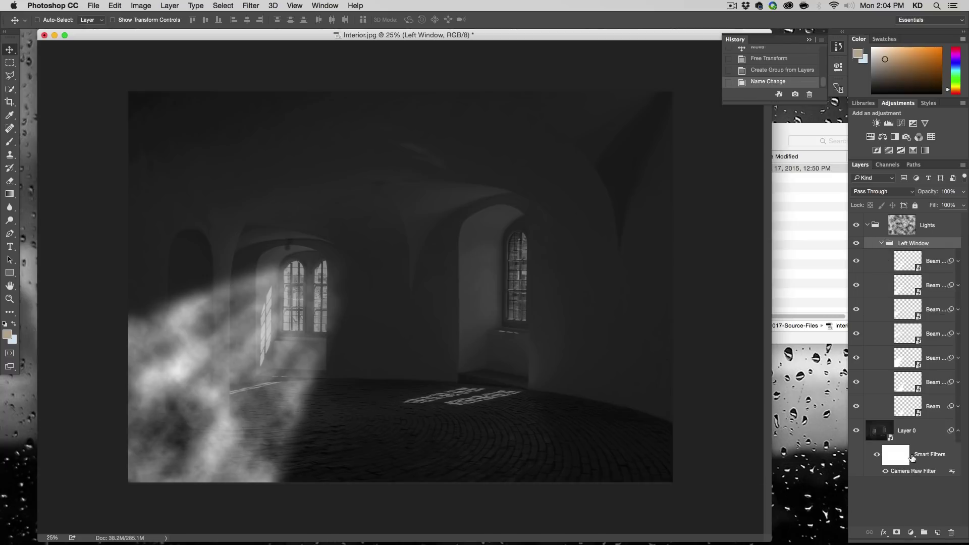
{"action": "left_click", "coordinate": [912, 410]}
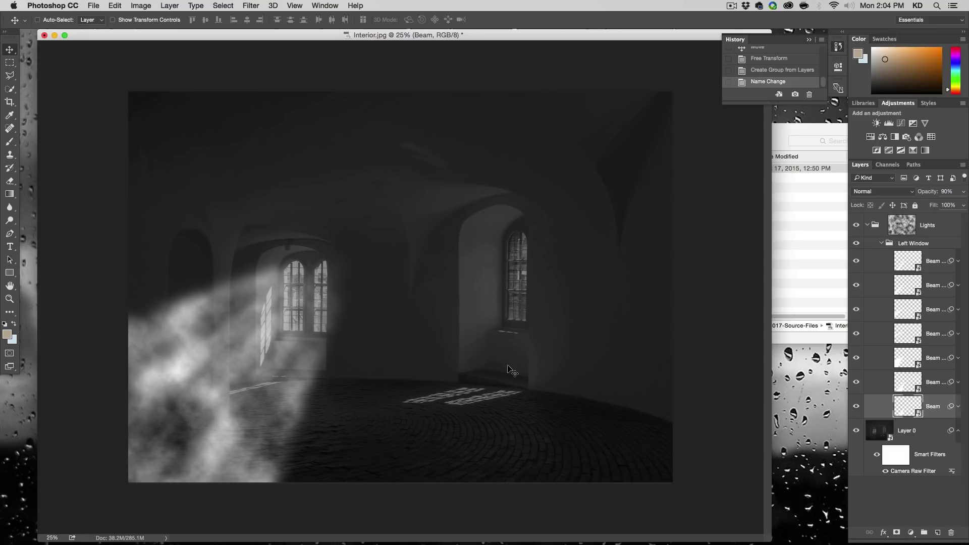
{"action": "left_click_drag", "start_coordinate": [224, 385], "coordinate": [369, 374]}
{"action": "left_click_drag", "start_coordinate": [903, 400], "coordinate": [892, 249]}
{"action": "left_click", "coordinate": [881, 268]}
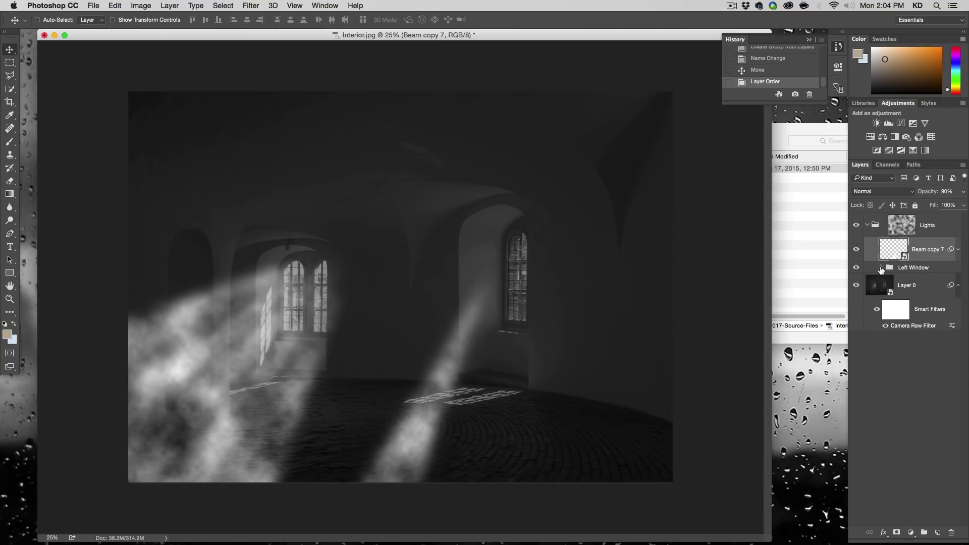
- Create a group named Right Window inside Lights and place the Beam copy 7 layer in it
{"action": "left_click", "coordinate": [924, 532]}
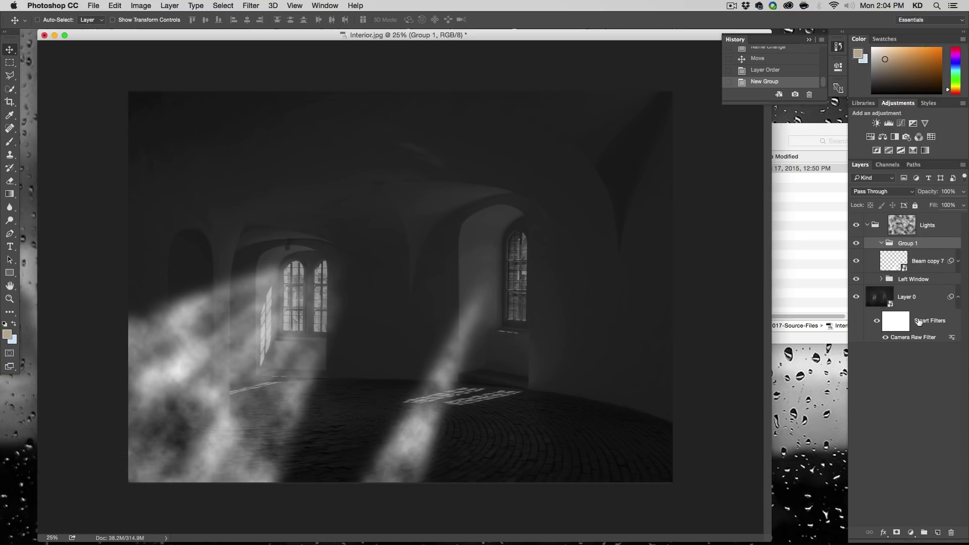
{"action": "left_click_drag", "start_coordinate": [903, 261], "coordinate": [901, 244]}
{"action": "double_click", "coordinate": [907, 243]}
{"action": "type", "text": "R"}
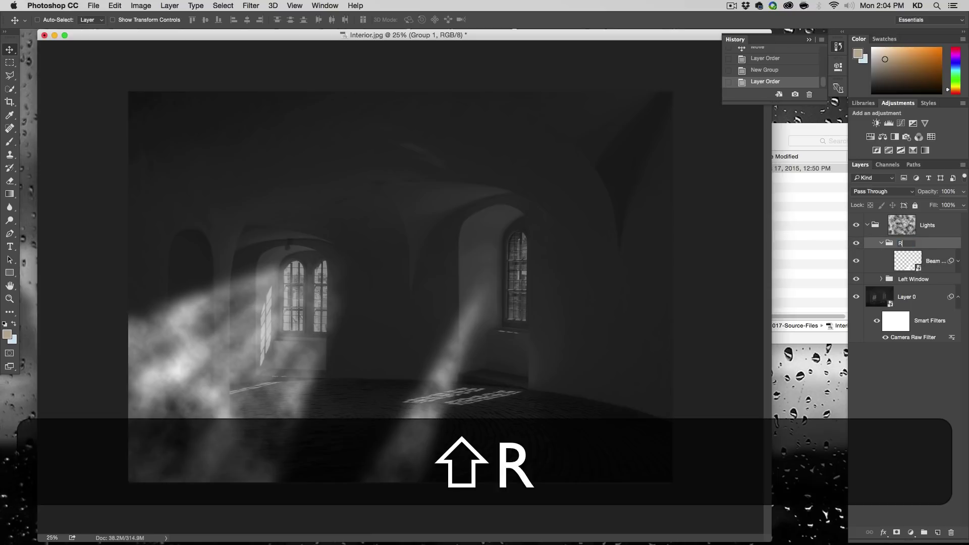
{"action": "type", "text": "ight Window"}
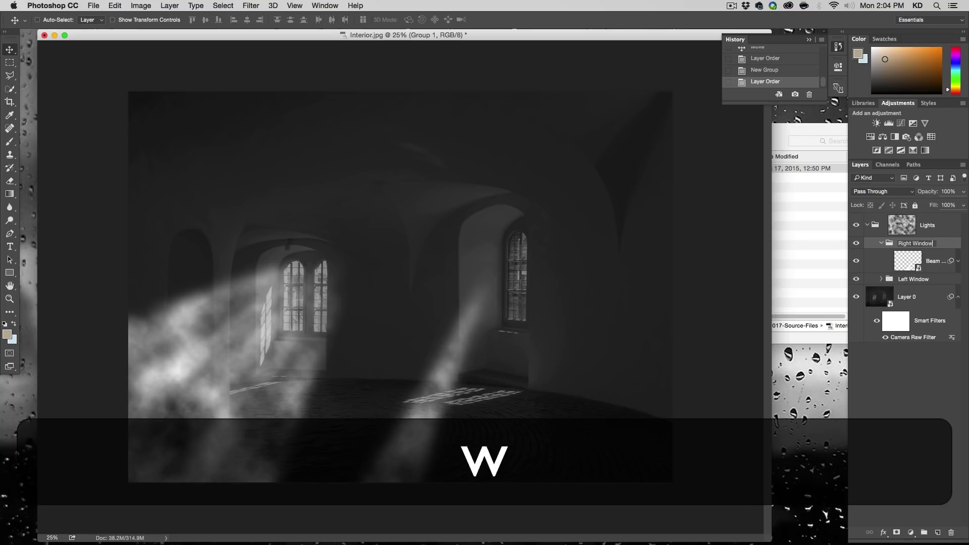
{"action": "key", "text": "Return"}
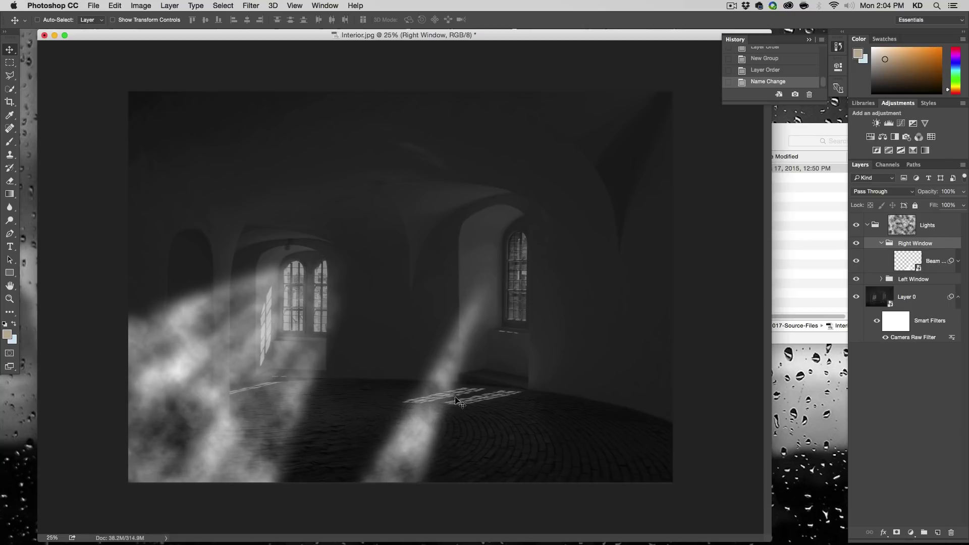
- Position Beam copy 7 at the right window, rotating it to about 9.5 degrees and narrowing it to about 58% width
{"action": "left_click", "coordinate": [901, 255]}
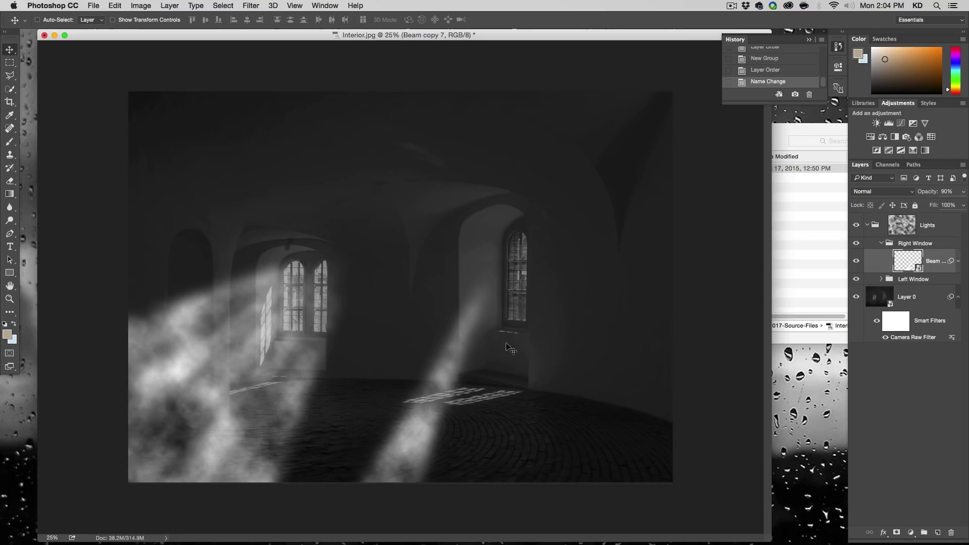
{"action": "left_click_drag", "start_coordinate": [507, 348], "coordinate": [568, 331]}
{"action": "key", "text": "super+t"}
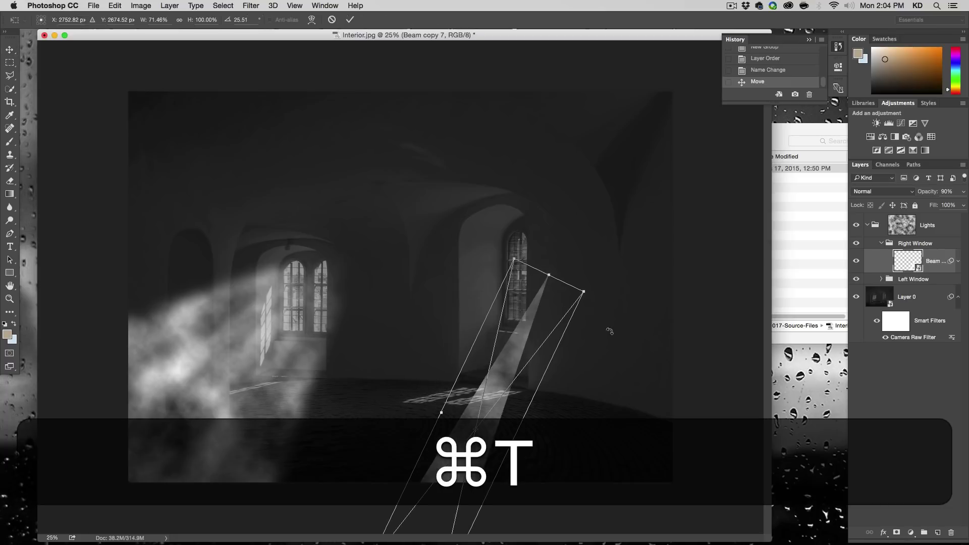
{"action": "left_click_drag", "start_coordinate": [648, 339], "coordinate": [526, 393]}
{"action": "key", "text": "alt"}
{"action": "left_click_drag", "start_coordinate": [529, 449], "coordinate": [522, 429]}
{"action": "left_click_drag", "start_coordinate": [635, 326], "coordinate": [645, 327]}
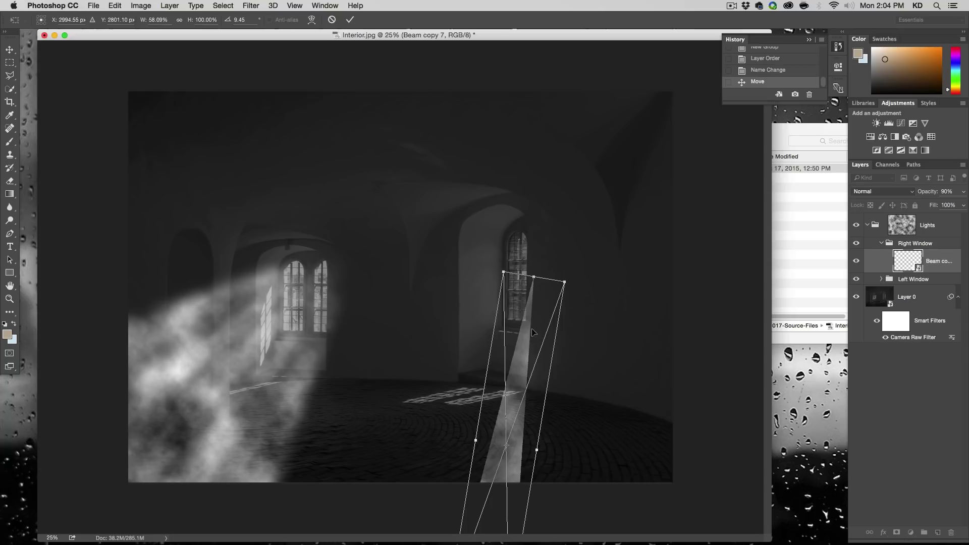
{"action": "key", "text": "Return"}
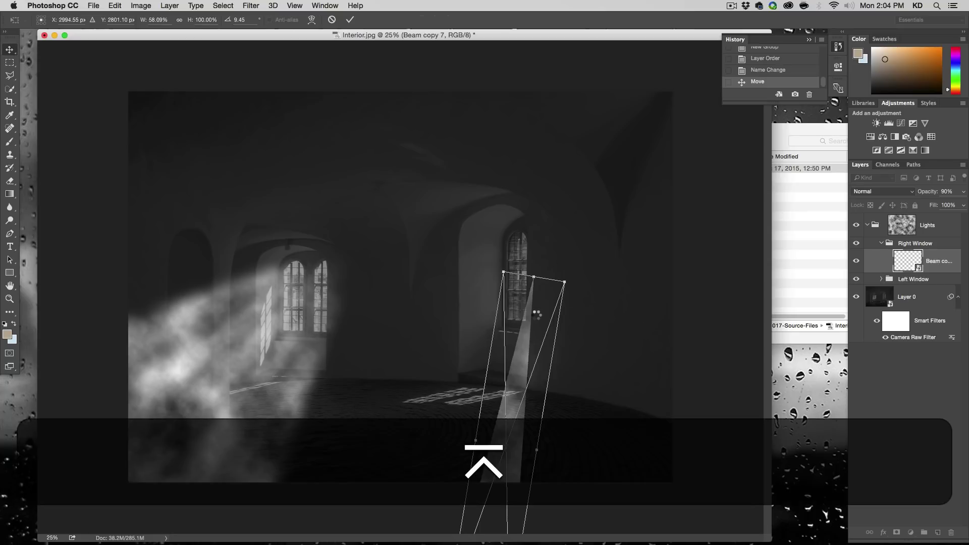
- Duplicate the right window's beam, angle the copy to about 39 degrees from the window's upper edge, and lengthen it past the floor
{"action": "left_click_drag", "start_coordinate": [581, 428], "coordinate": [487, 376]}
{"action": "key", "text": "super+alt+t"}
{"action": "left_click_drag", "start_coordinate": [335, 482], "coordinate": [305, 440]}
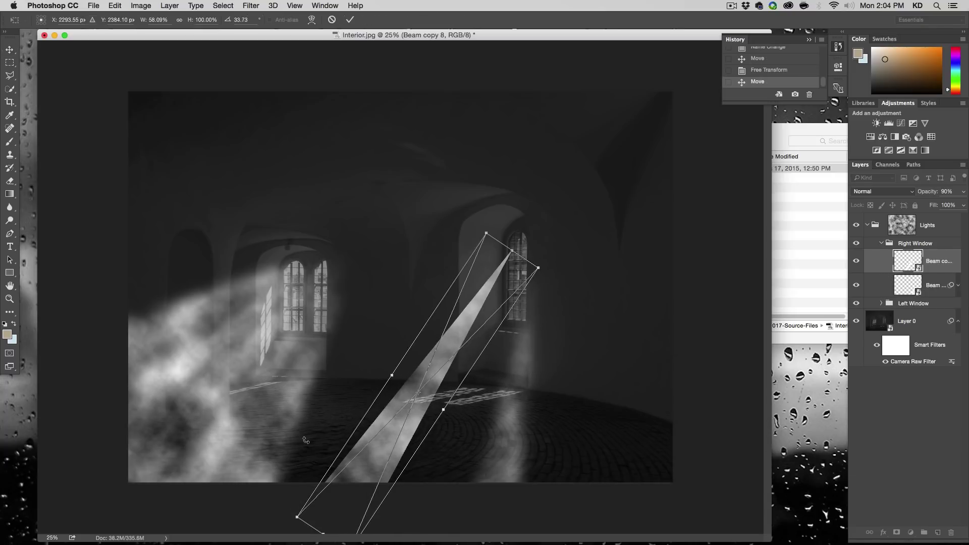
{"action": "mouse_move", "coordinate": [381, 427]}
{"action": "left_mouse_down"}
{"action": "mouse_move", "coordinate": [384, 389]}
{"action": "mouse_move", "coordinate": [384, 411]}
{"action": "left_mouse_up"}
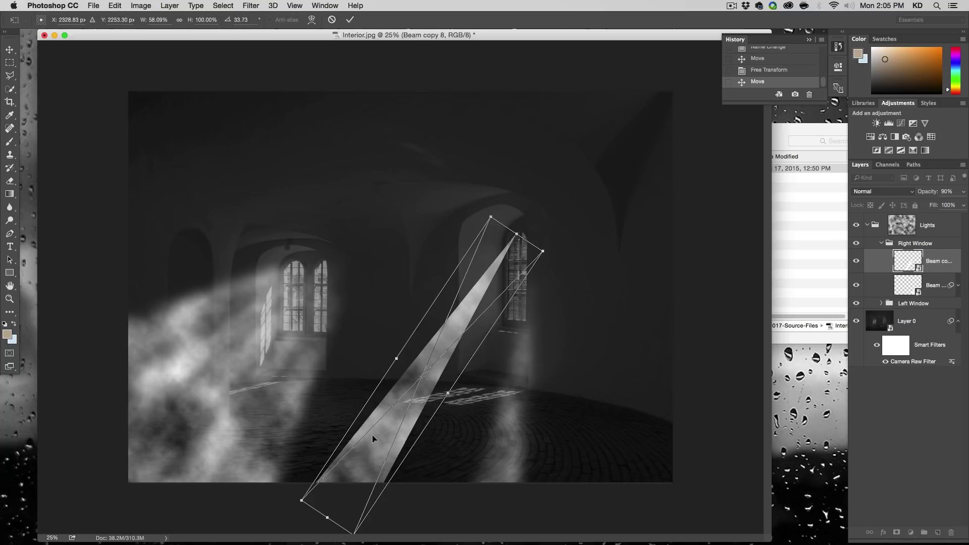
{"action": "left_click_drag", "start_coordinate": [584, 402], "coordinate": [582, 417]}
{"action": "left_click_drag", "start_coordinate": [412, 391], "coordinate": [400, 382]}
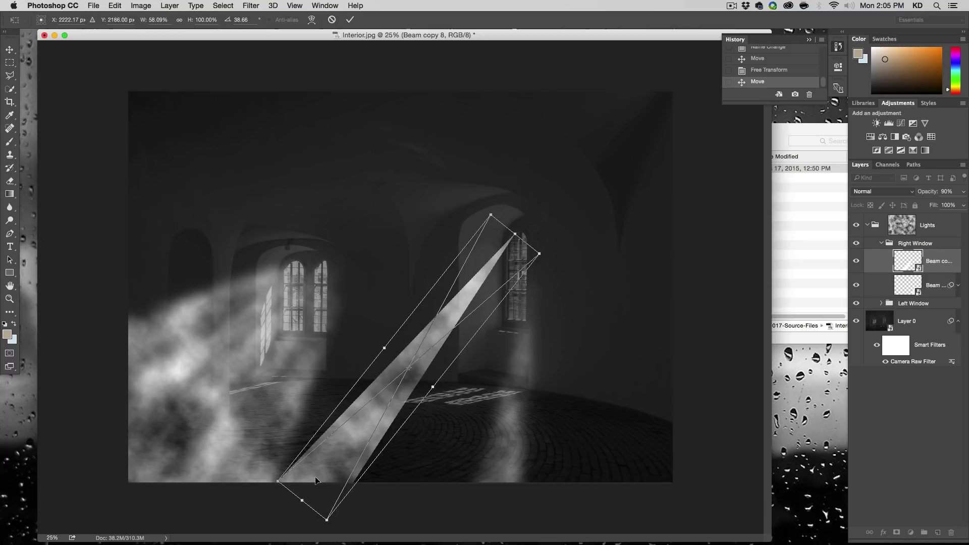
{"action": "left_click_drag", "start_coordinate": [300, 500], "coordinate": [281, 521]}
{"action": "key", "text": "Return"}
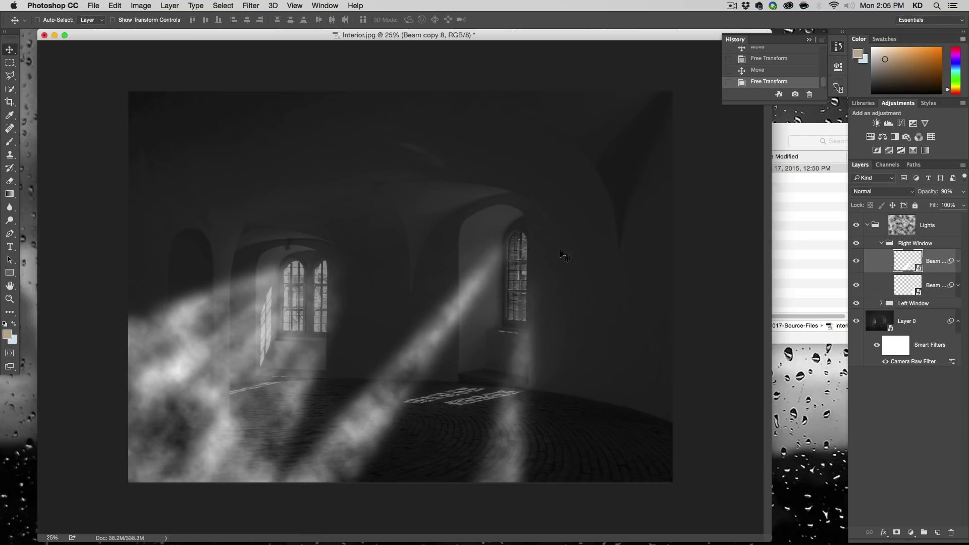
- Duplicate the long slanted beam and rotate the copy so it fans out between the right window's two beams
{"action": "left_click_drag", "start_coordinate": [516, 274], "coordinate": [498, 304]}
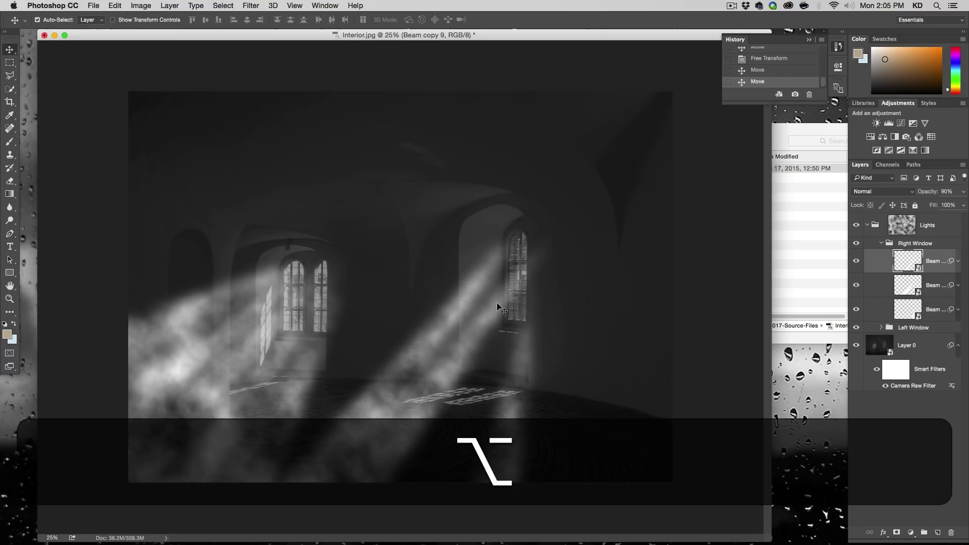
{"action": "key", "text": "alt+super+t"}
{"action": "left_click_drag", "start_coordinate": [660, 320], "coordinate": [672, 281]}
{"action": "key", "text": "Return"}
- Duplicate the right window's middle beam slightly to its right, and nudge the Beam copy 9 layer into place
{"action": "left_click_drag", "start_coordinate": [470, 346], "coordinate": [505, 358]}
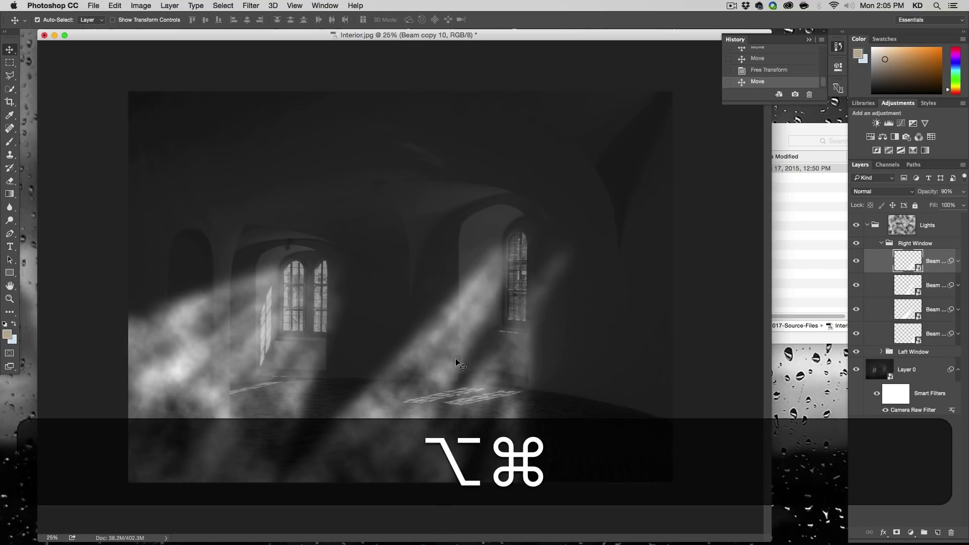
{"action": "left_click", "coordinate": [904, 286]}
{"action": "key", "text": "Right"}
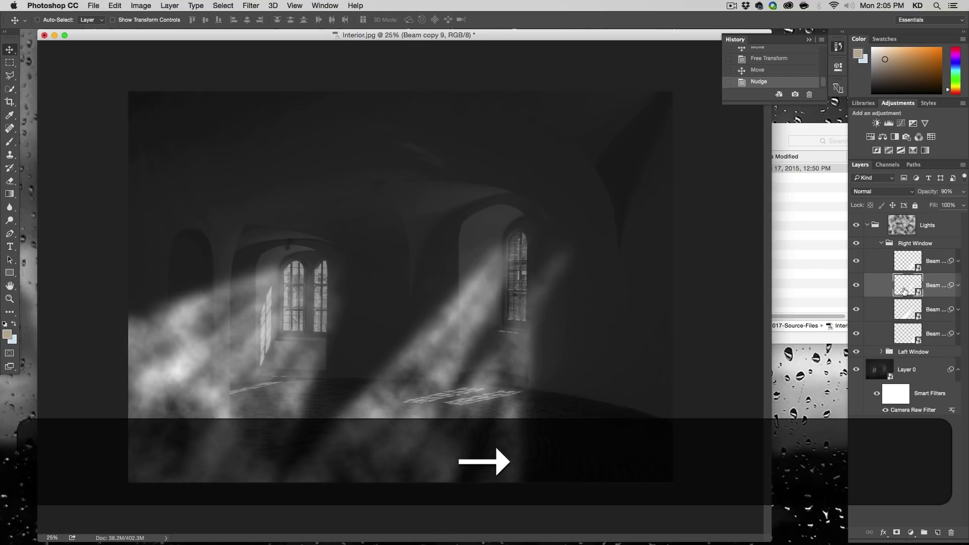
{"action": "key", "text": "Up"}
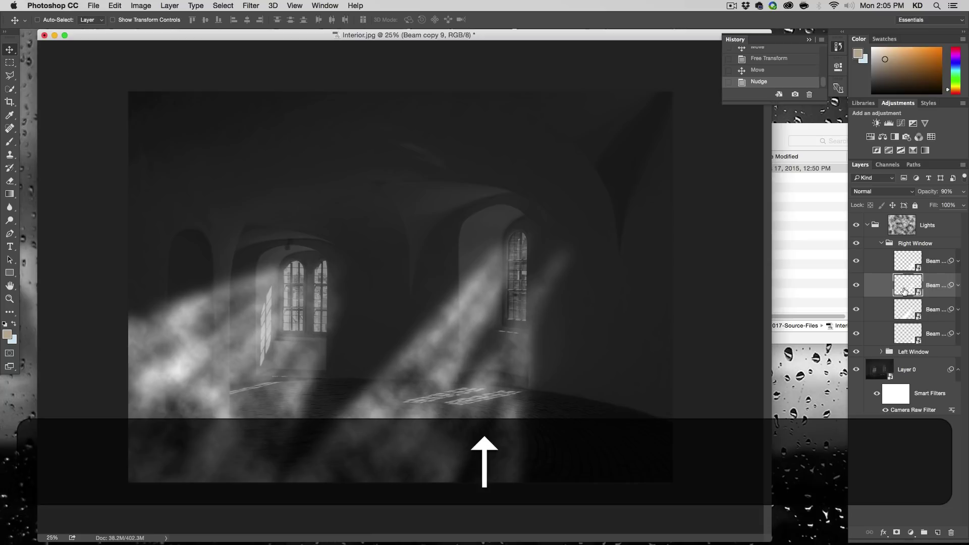
- Rotate Beam copy 10 to about 20.8 degrees so it fans out from the right window
{"action": "left_click", "coordinate": [918, 261]}
{"action": "key", "text": "super+t"}
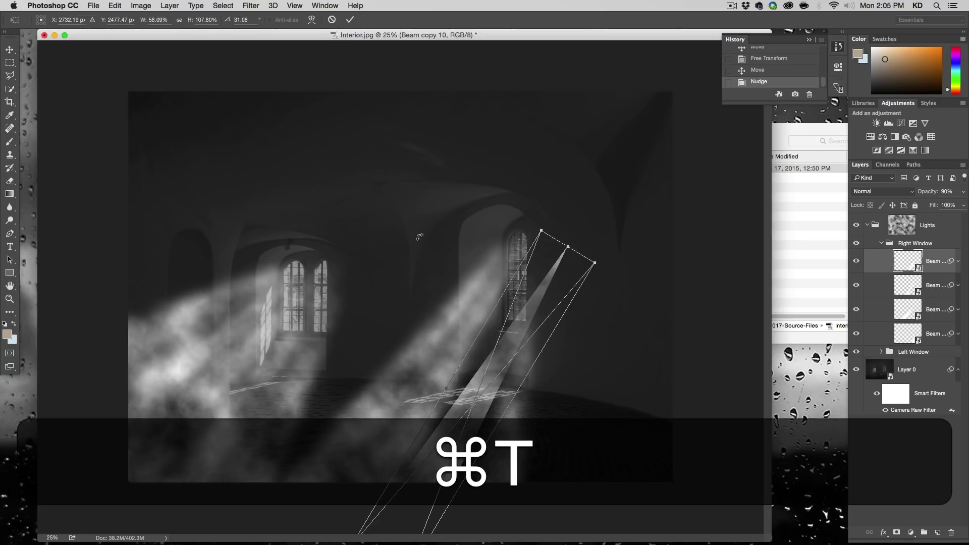
{"action": "left_click_drag", "start_coordinate": [622, 277], "coordinate": [635, 208]}
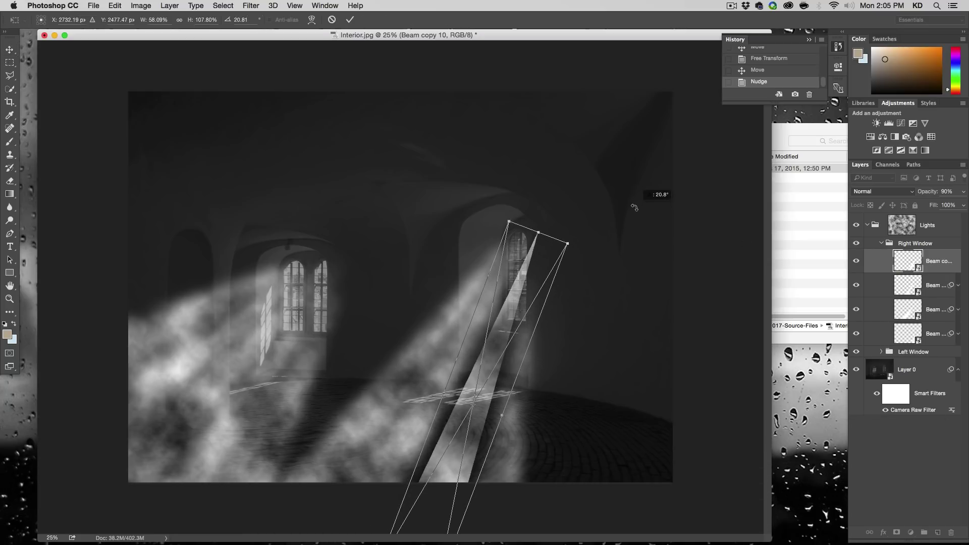
{"action": "key", "text": "Return"}
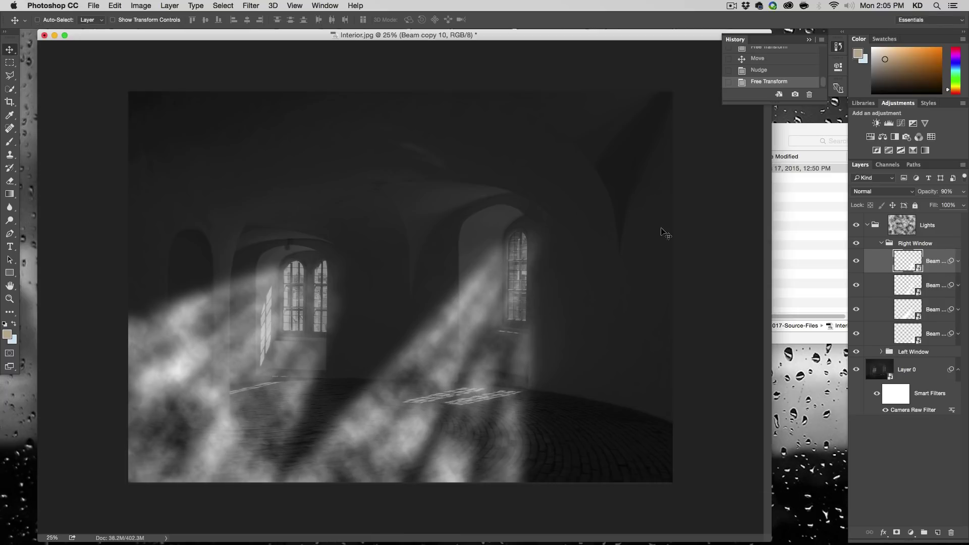
- Narrow Beam copy 9 to about 54% width by pulling in its left side
{"action": "left_click", "coordinate": [912, 284]}
{"action": "key", "text": "super+t"}
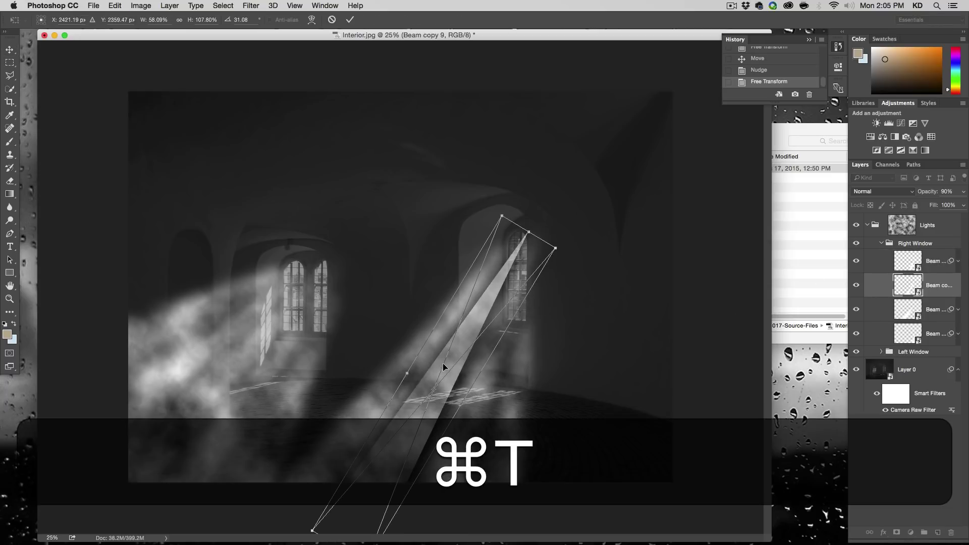
{"action": "left_click_drag", "start_coordinate": [413, 373], "coordinate": [412, 375]}
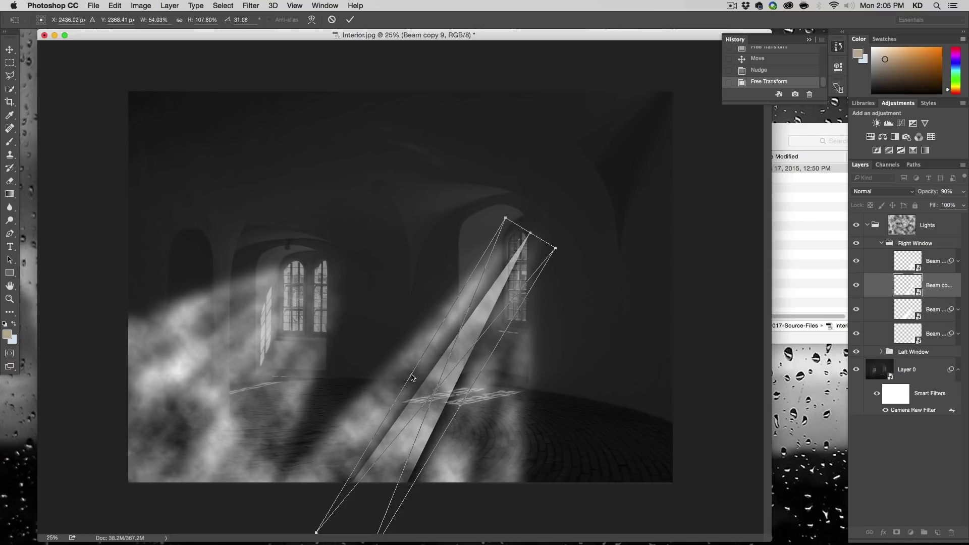
{"action": "key", "text": "Return"}
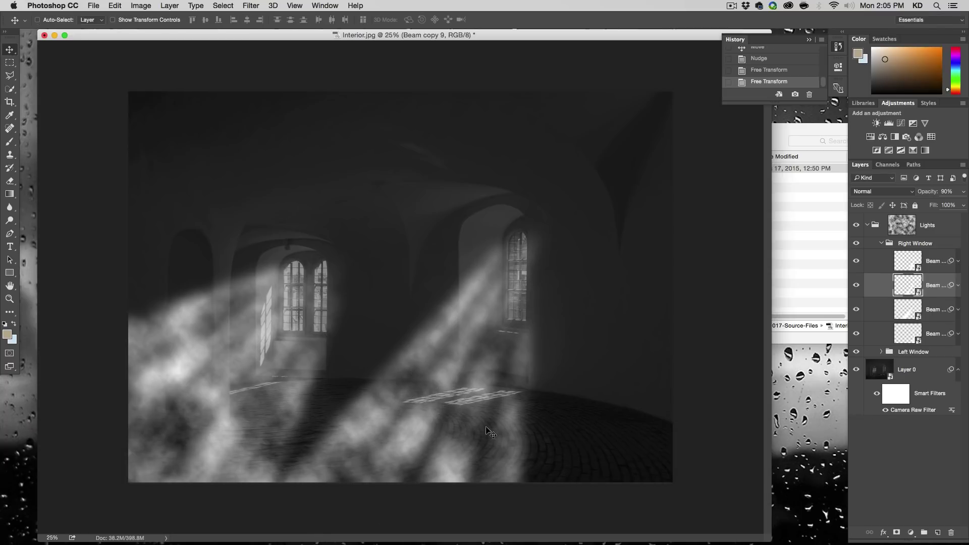
- Widen Beam copy 10 slightly and evenly about its center to fill the gap between the right window's beams
{"action": "key", "text": "super+j"}
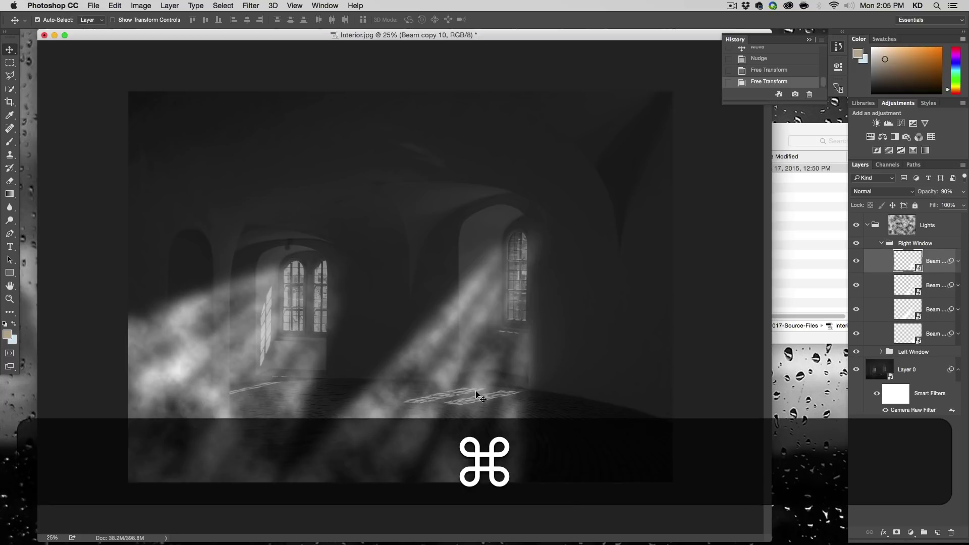
{"action": "key", "text": "super+t"}
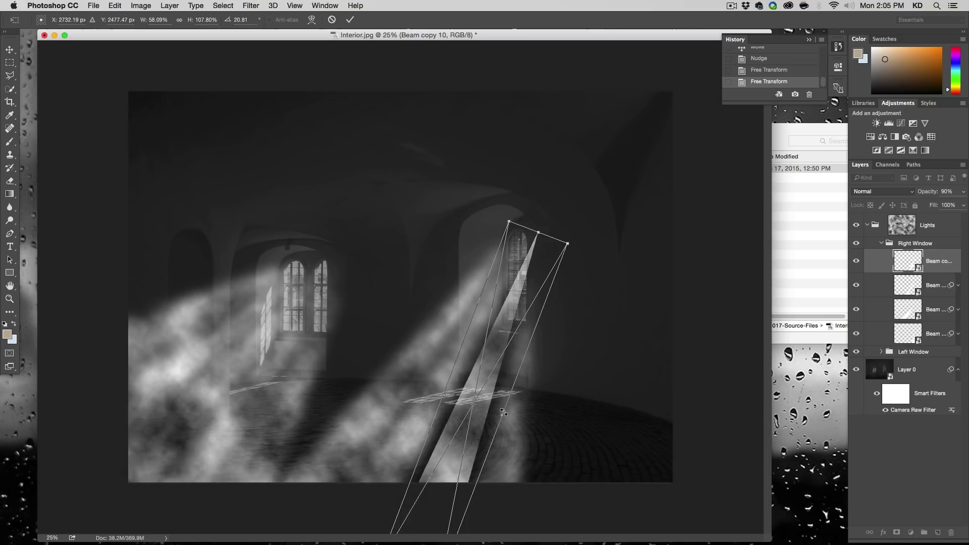
{"action": "key", "text": "alt"}
{"action": "left_click_drag", "start_coordinate": [504, 414], "coordinate": [517, 418]}
{"action": "key", "text": "Return"}
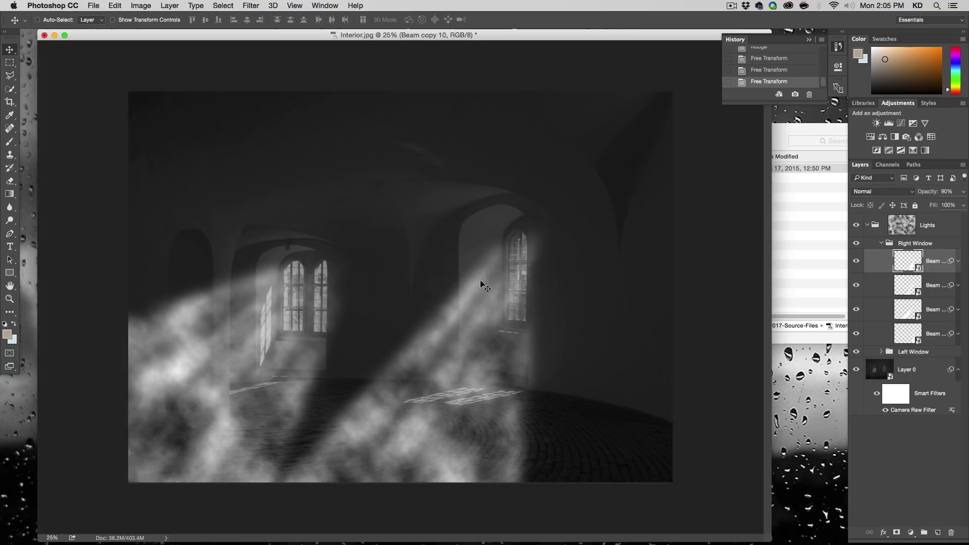
- Collapse the Right Window group and give it a layer mask, then set the Gradient tool to a black-to-transparent gradient
{"action": "left_click", "coordinate": [879, 246]}
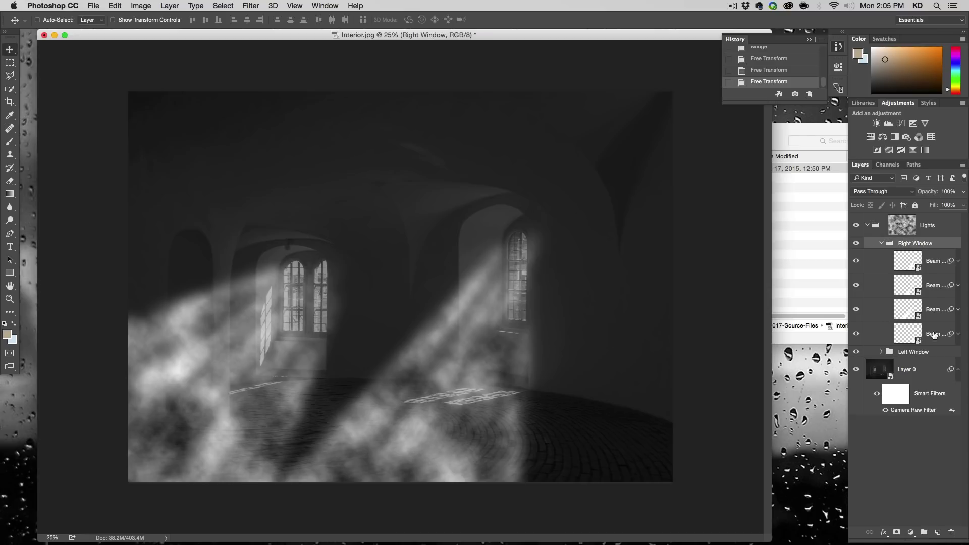
{"action": "left_click", "coordinate": [881, 244]}
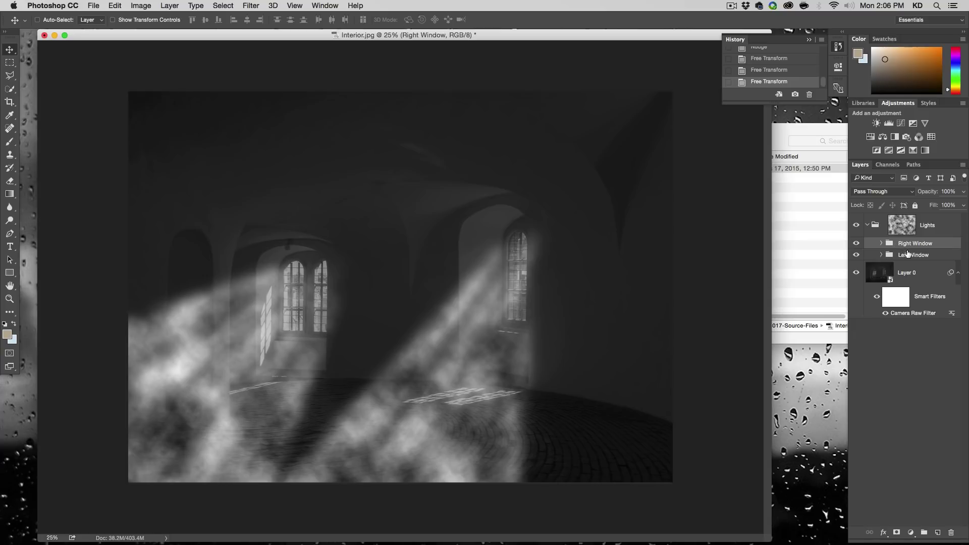
{"action": "left_click", "coordinate": [896, 533]}
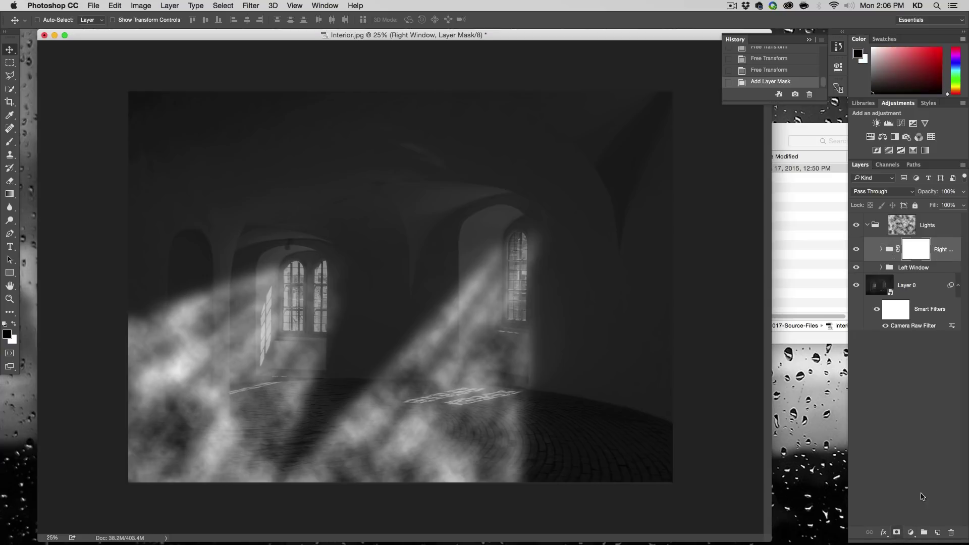
{"action": "left_click", "coordinate": [10, 194]}
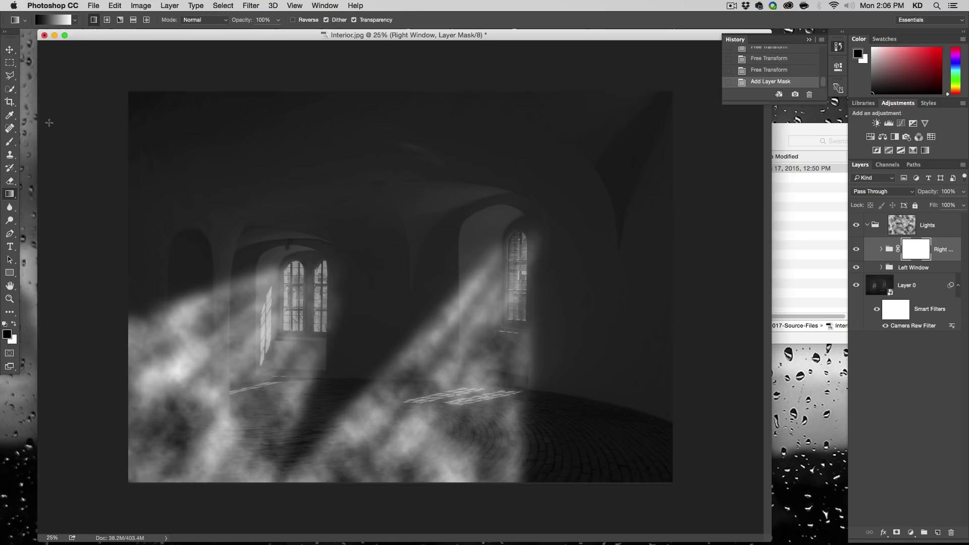
{"action": "left_click", "coordinate": [76, 22]}
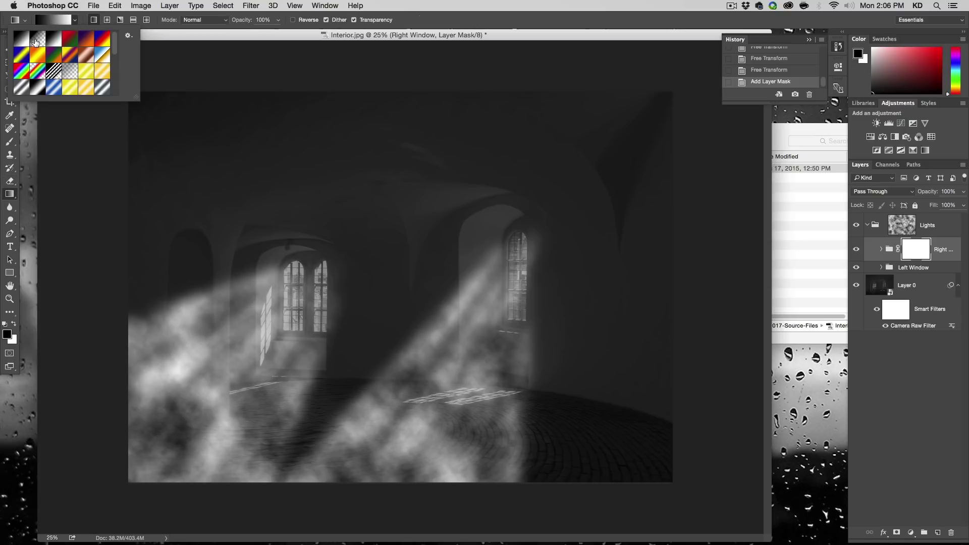
{"action": "left_click", "coordinate": [34, 37]}
{"action": "left_click", "coordinate": [75, 20]}
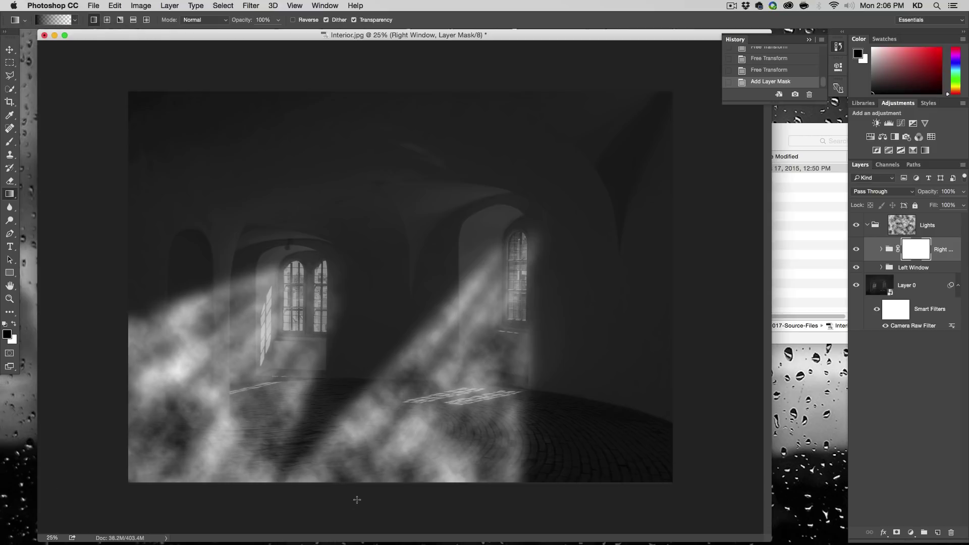
- Fade the far ends of the right window's beams with mask gradients starting below the image at its lower-left and lower-right
{"action": "left_click_drag", "start_coordinate": [282, 486], "coordinate": [466, 282]}
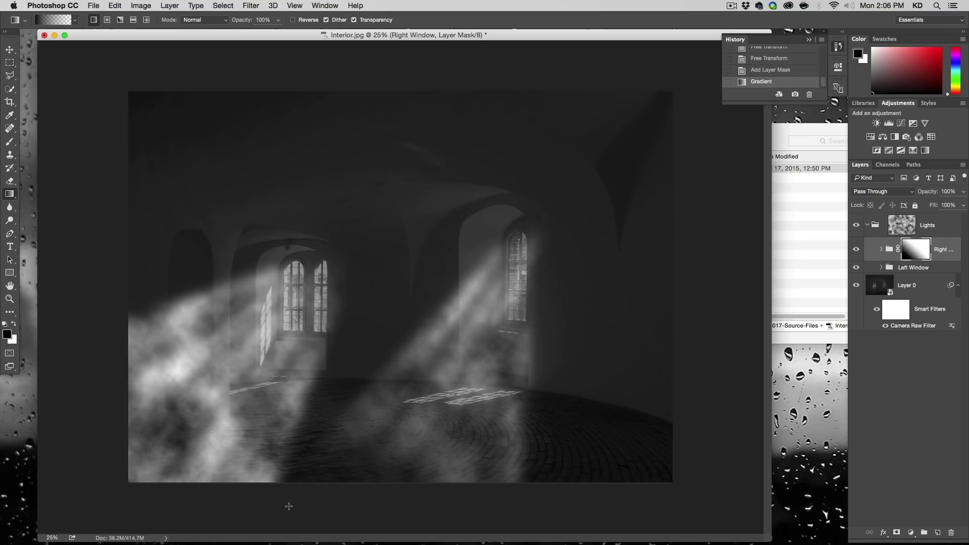
{"action": "key", "text": "super+z"}
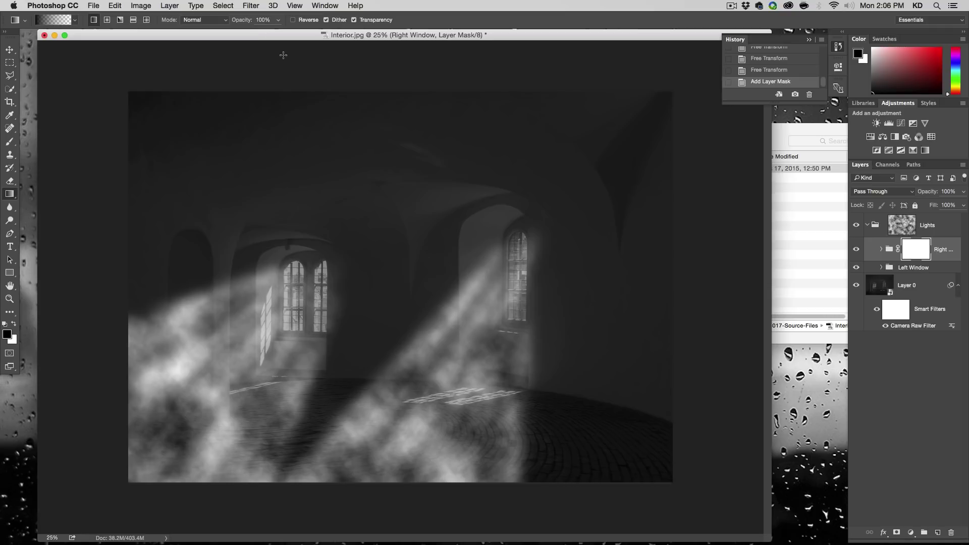
{"action": "key", "text": "alt+super+minus"}
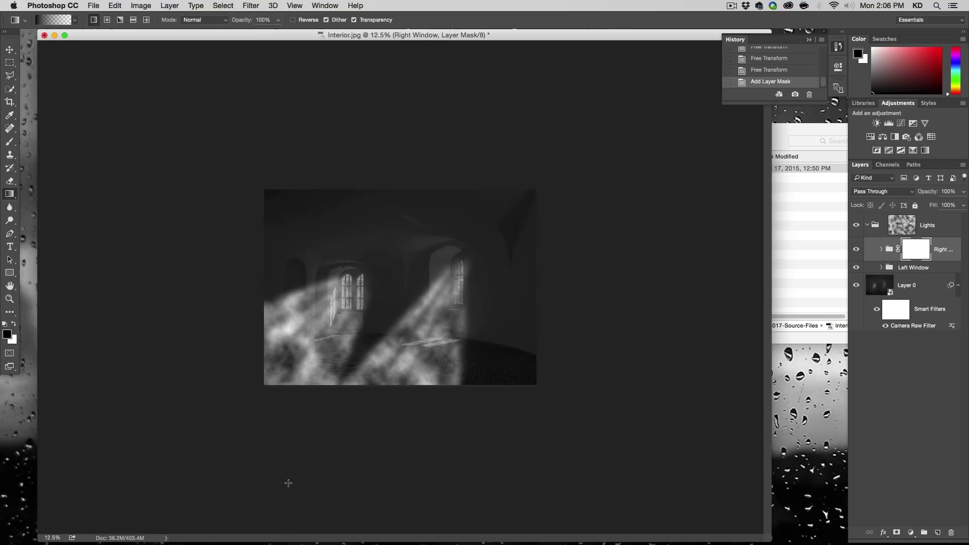
{"action": "left_click_drag", "start_coordinate": [288, 482], "coordinate": [445, 276]}
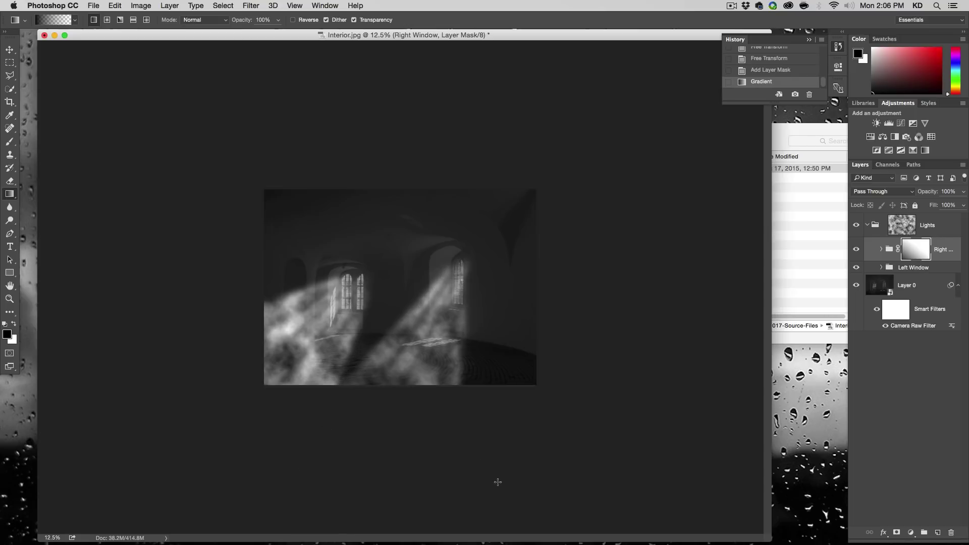
{"action": "left_click_drag", "start_coordinate": [499, 483], "coordinate": [456, 286]}
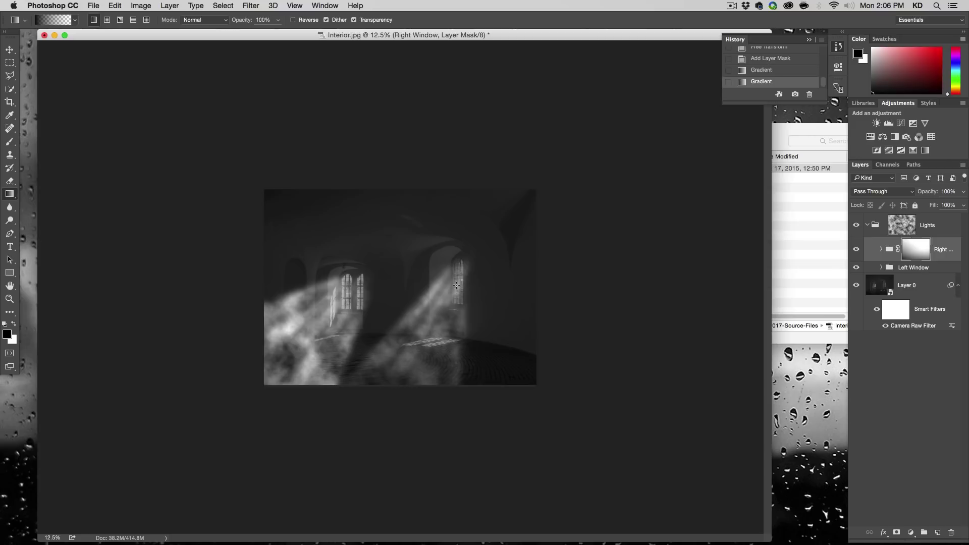
{"action": "key", "text": "super+z"}
{"action": "left_click_drag", "start_coordinate": [425, 509], "coordinate": [425, 347]}
{"action": "key", "text": "super+z"}
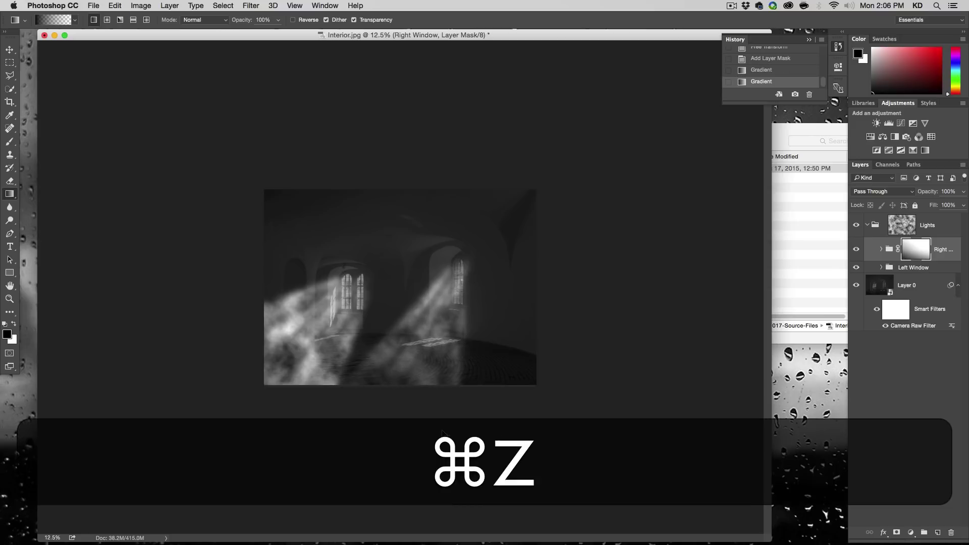
{"action": "left_click_drag", "start_coordinate": [492, 480], "coordinate": [427, 331]}
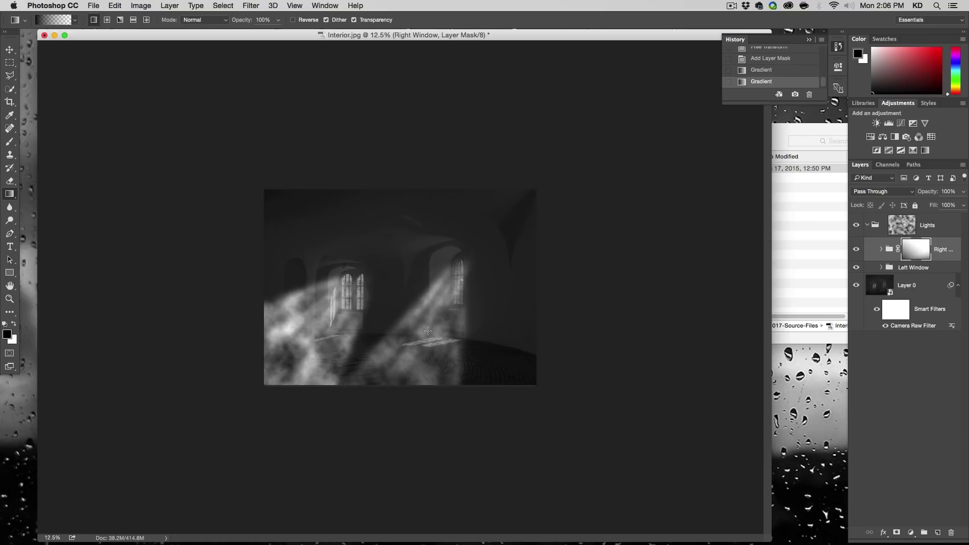
- Add a layer mask to the Left Window group and fade its beams with gradients from the image's lower-left, left and bottom edges
{"action": "left_click", "coordinate": [906, 273]}
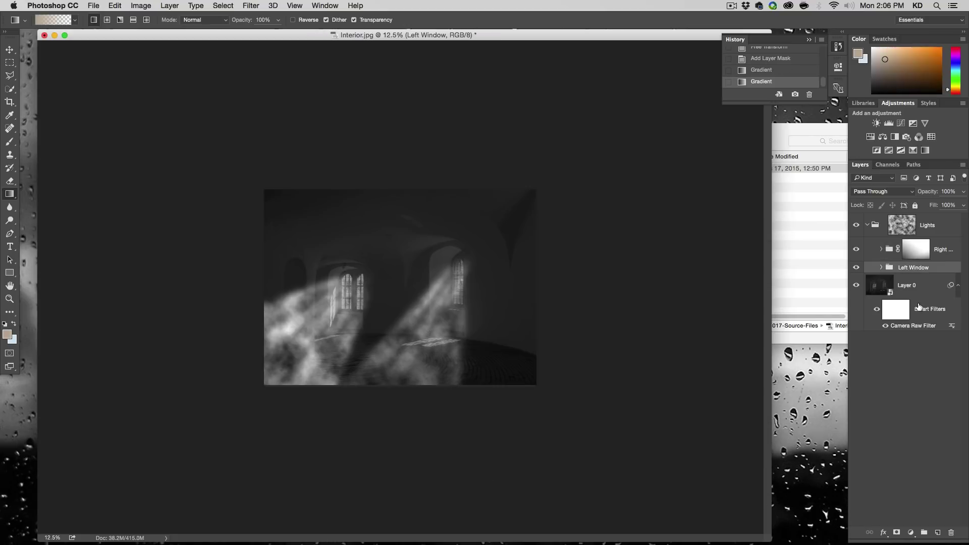
{"action": "left_click", "coordinate": [897, 532]}
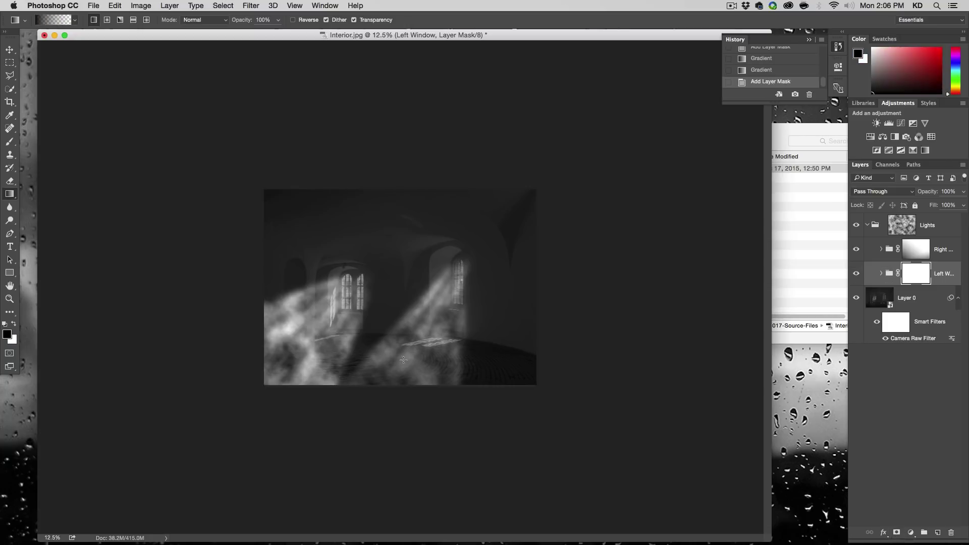
{"action": "left_click_drag", "start_coordinate": [227, 403], "coordinate": [330, 313]}
{"action": "left_click_drag", "start_coordinate": [222, 301], "coordinate": [298, 352]}
{"action": "left_click_drag", "start_coordinate": [348, 396], "coordinate": [317, 316]}
{"action": "key", "text": "super+z"}
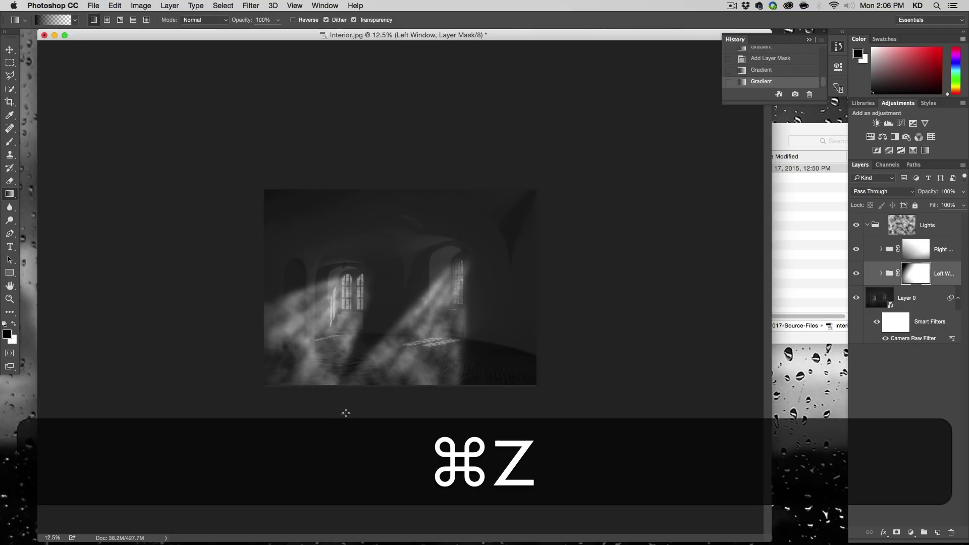
{"action": "left_click_drag", "start_coordinate": [356, 442], "coordinate": [296, 338]}
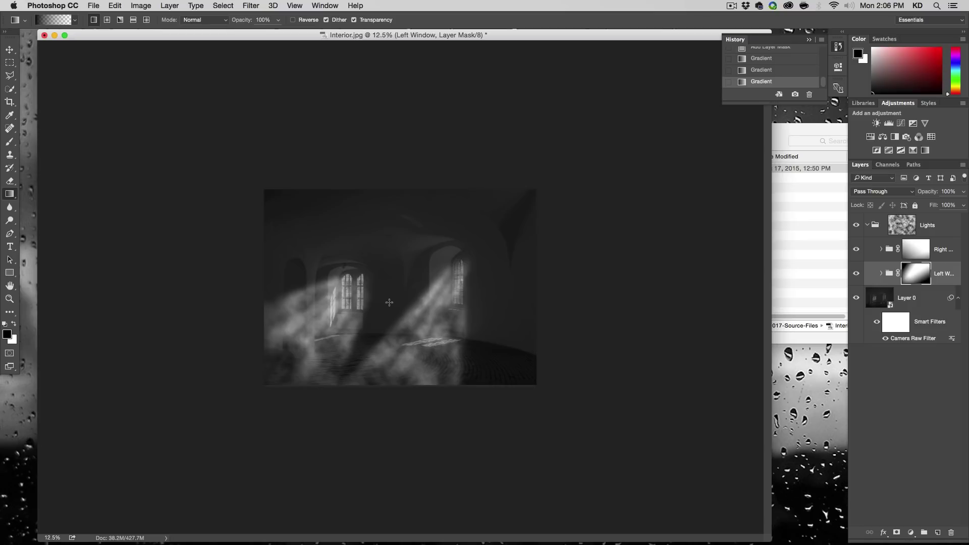
- Hide the light spilling past the left window's right edge with a short gradient on the Left Window group's mask
{"action": "key", "text": "alt+super+plus"}
{"action": "key", "text": "alt+super+plus"}
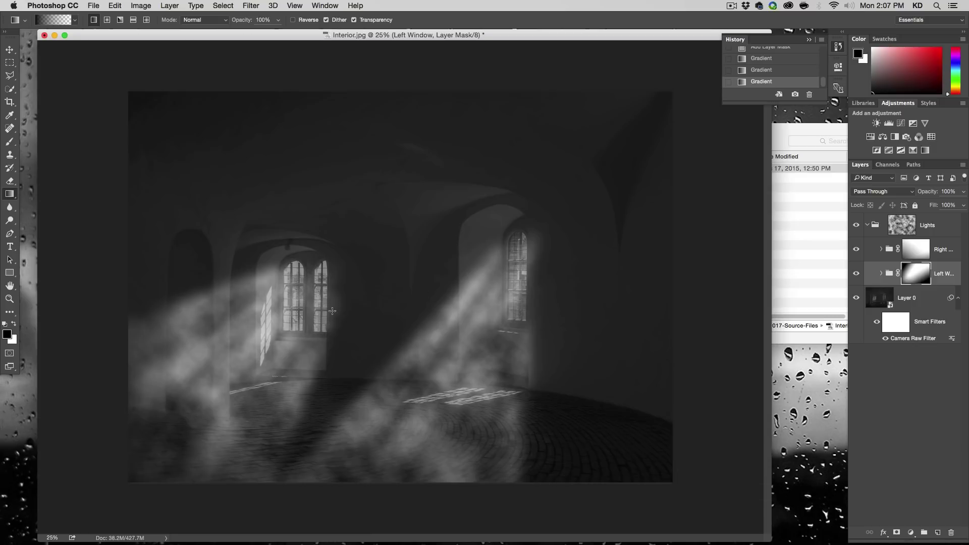
{"action": "key", "text": "shift"}
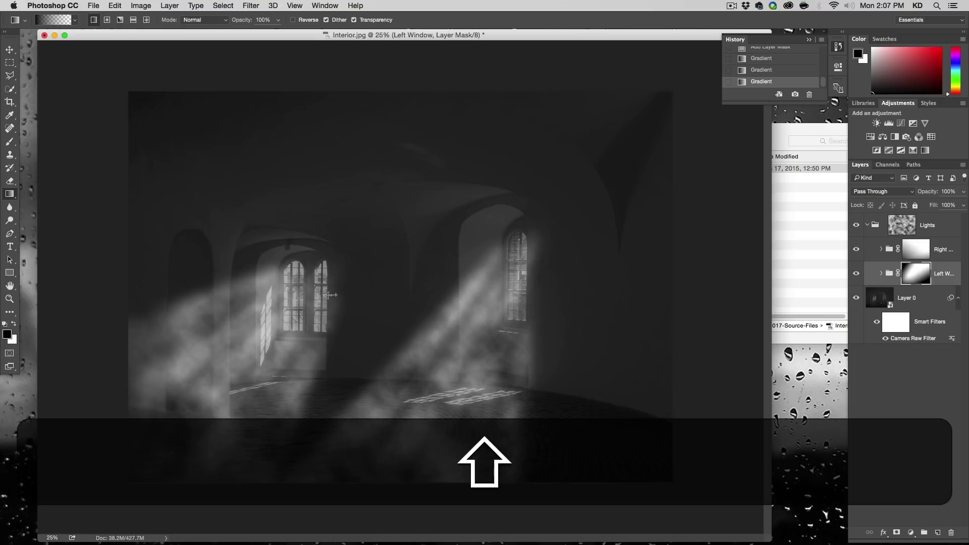
{"action": "left_click_drag", "start_coordinate": [327, 295], "coordinate": [327, 298]}
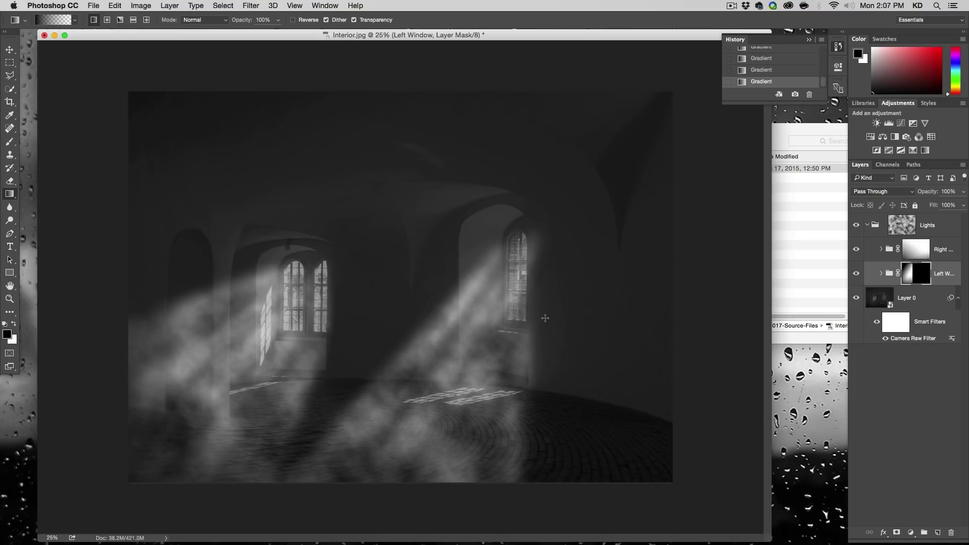
- Hide the light spilling past the right window's right edge and upper corner with short mask gradients, and collapse the Lights group
{"action": "left_click", "coordinate": [916, 250]}
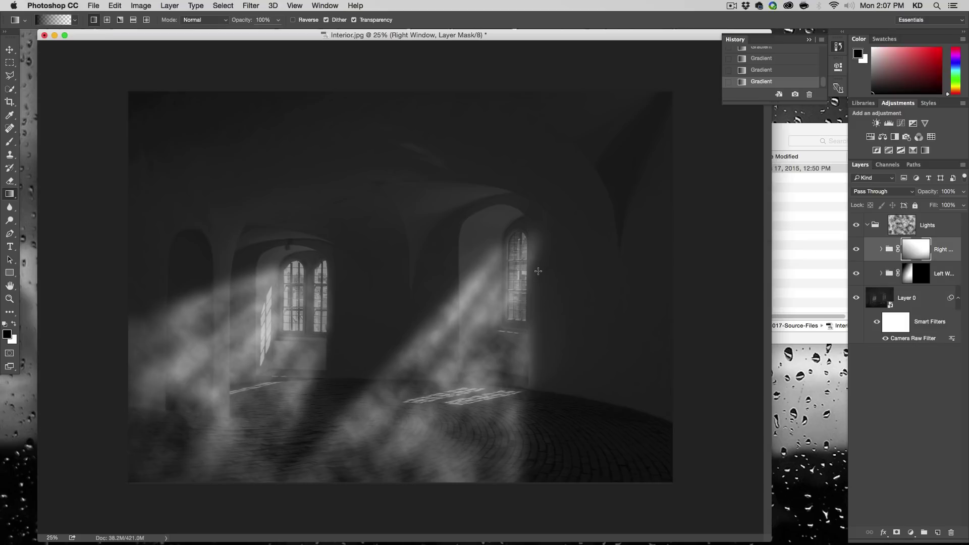
{"action": "left_click_drag", "start_coordinate": [538, 271], "coordinate": [525, 274]}
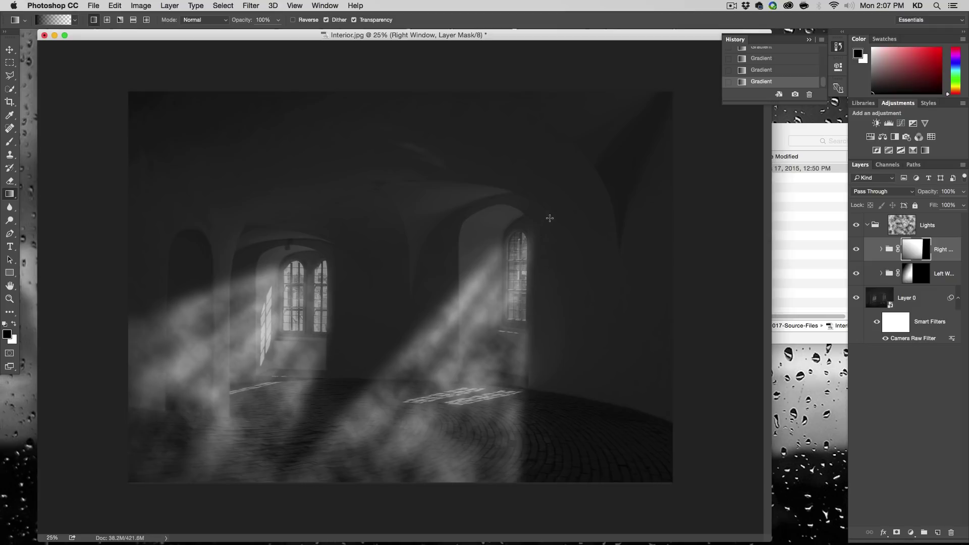
{"action": "left_click_drag", "start_coordinate": [550, 218], "coordinate": [528, 246]}
{"action": "left_click", "coordinate": [866, 227]}
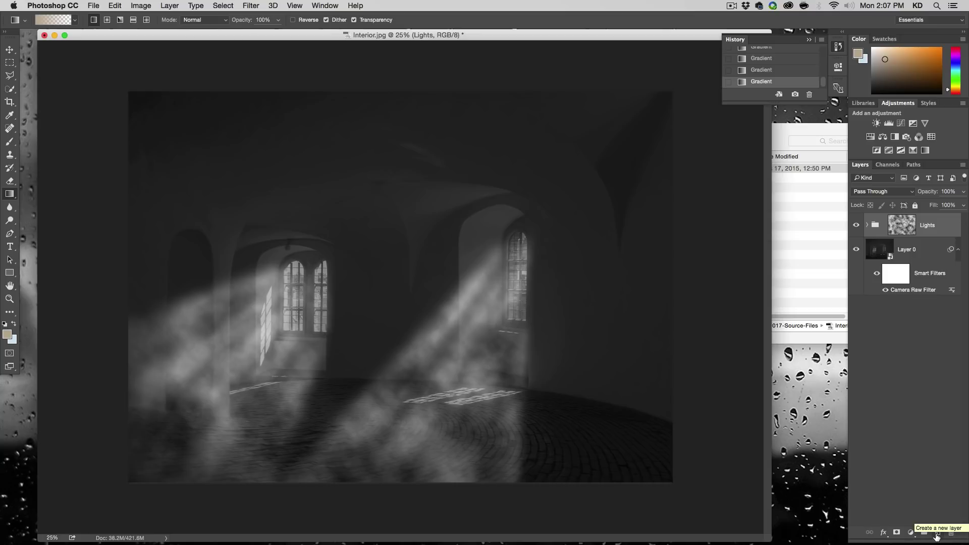
- Create a new layer above the Lights group and fill it with black at 100% opacity
{"action": "left_click", "coordinate": [936, 533]}
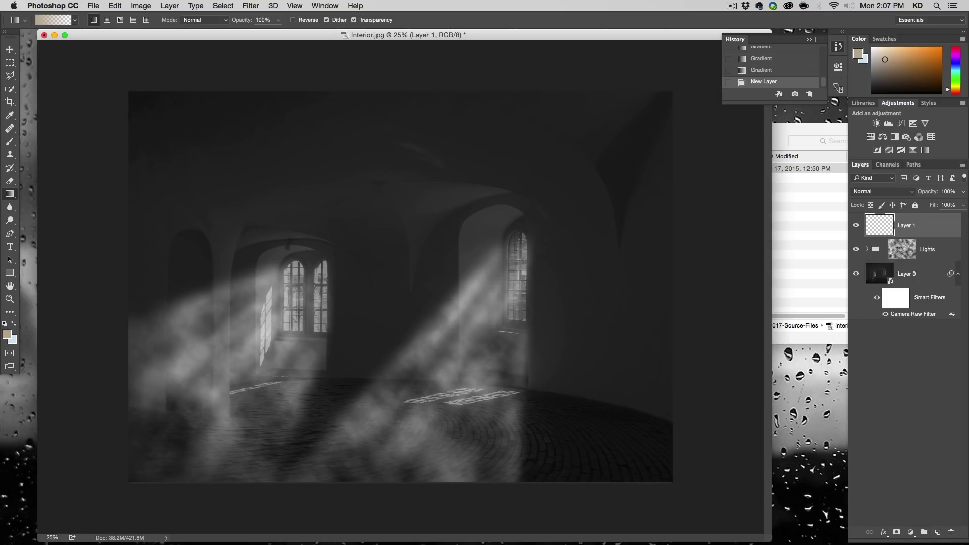
{"action": "left_click", "coordinate": [141, 5]}
{"action": "mouse_move", "coordinate": [116, 5]}
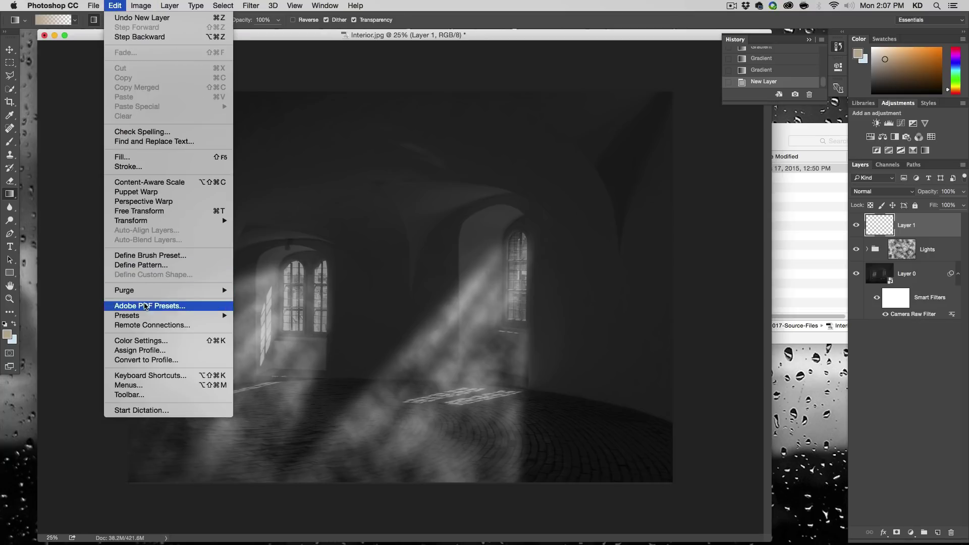
{"action": "mouse_move", "coordinate": [155, 317]}
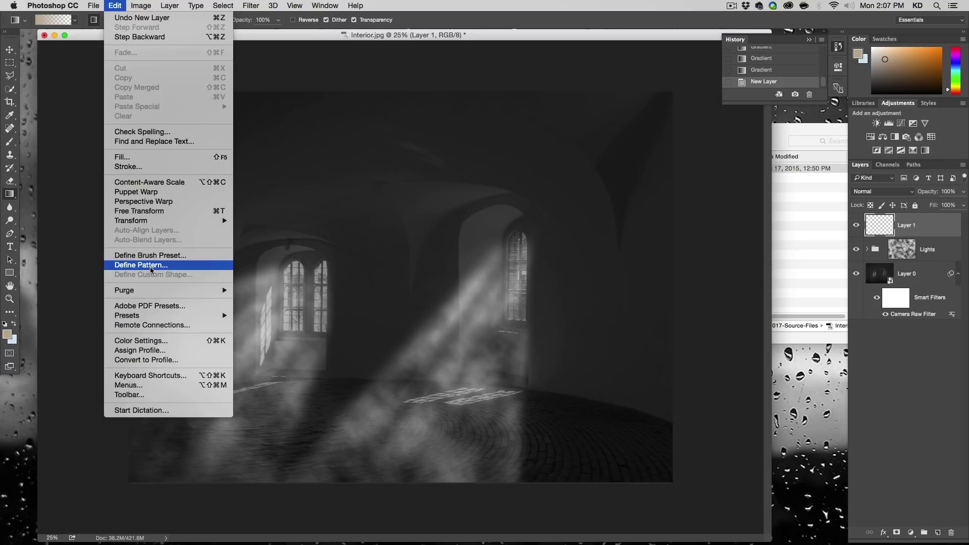
{"action": "left_click", "coordinate": [164, 157]}
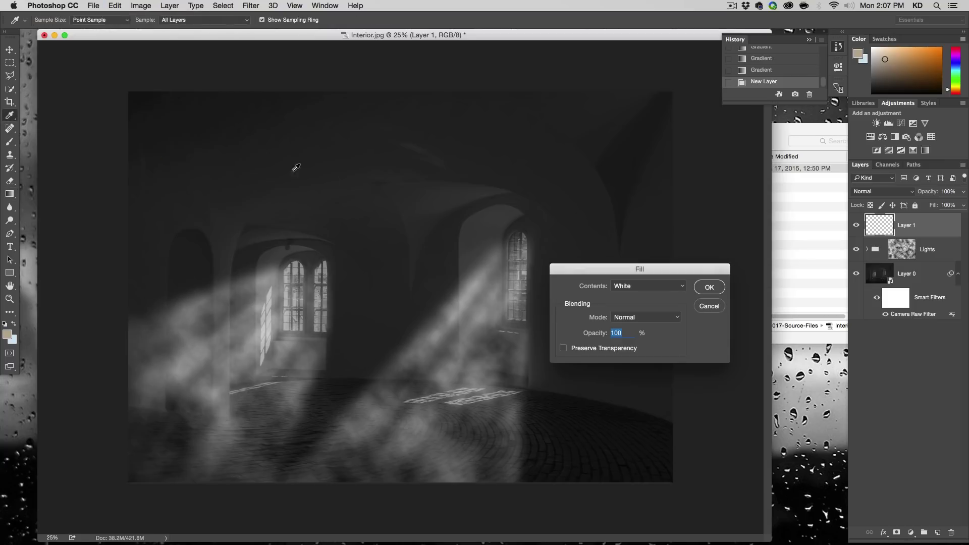
{"action": "left_click", "coordinate": [641, 293]}
{"action": "left_click", "coordinate": [646, 269]}
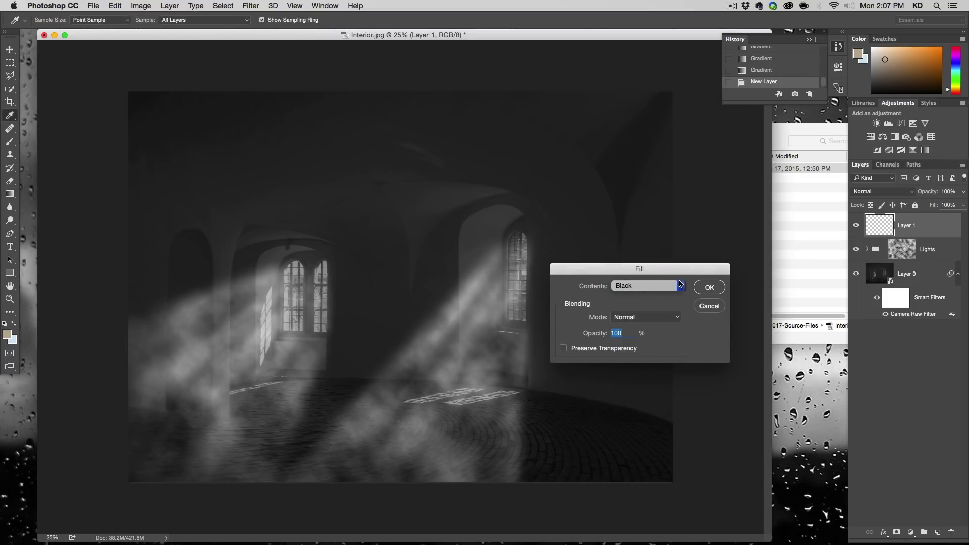
{"action": "left_click", "coordinate": [709, 288]}
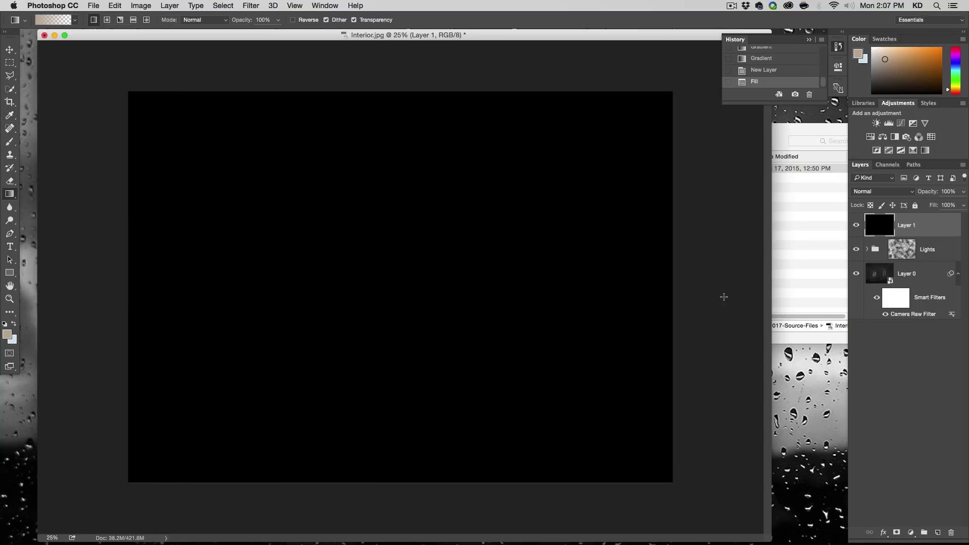
- Convert the black layer to a smart object and set its blending mode to Screen
{"action": "right_click", "coordinate": [929, 228]}
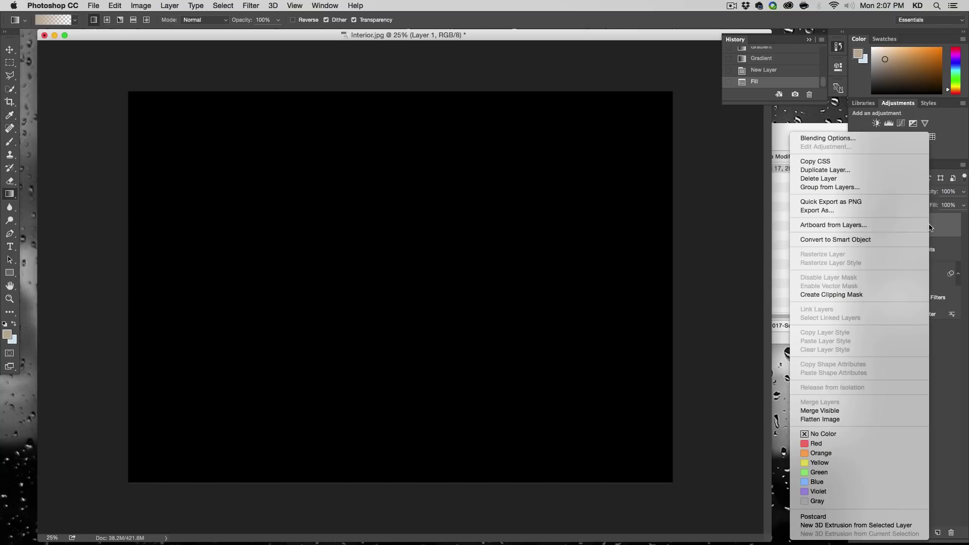
{"action": "left_click", "coordinate": [876, 239]}
{"action": "left_click", "coordinate": [878, 191]}
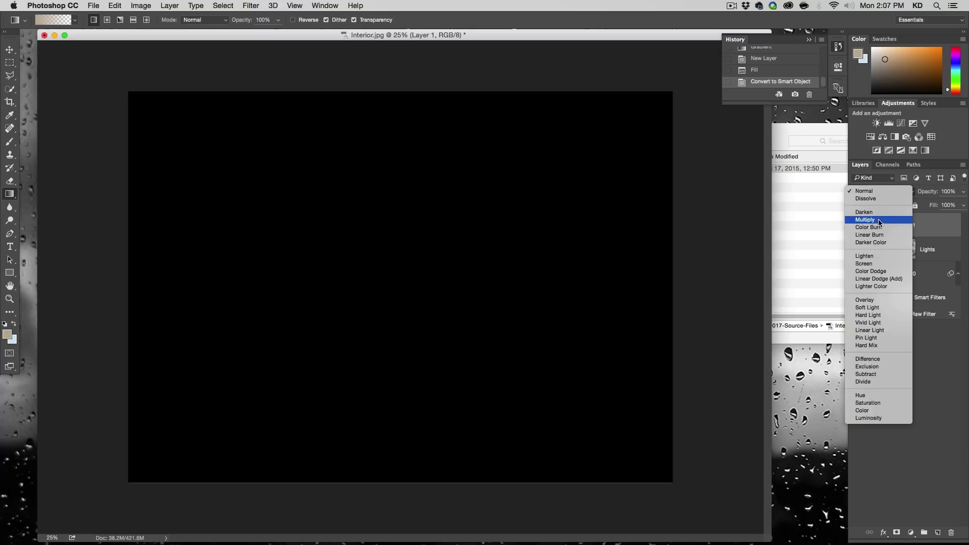
{"action": "left_click", "coordinate": [872, 267]}
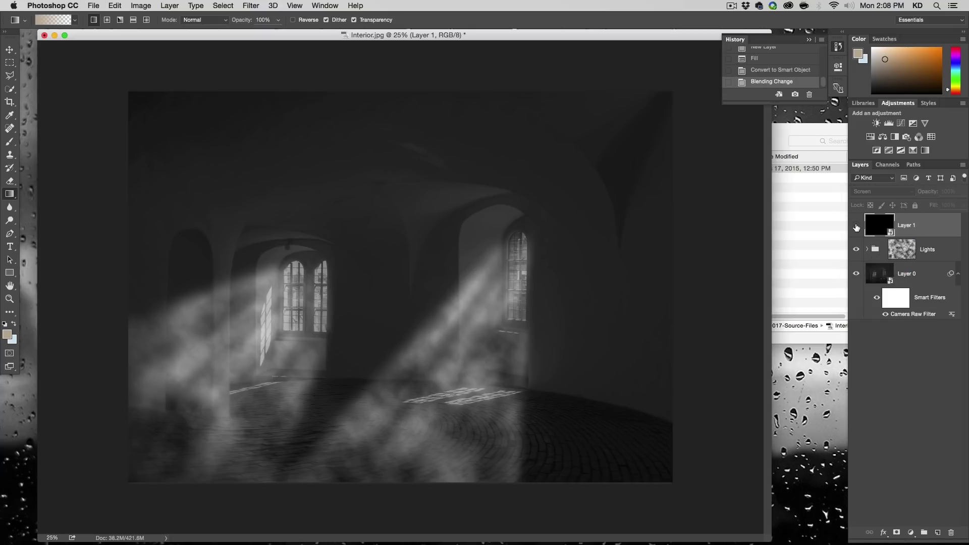
- Render a 50-300mm Zoom lens flare at 100% brightness on the black layer, centred slightly right of the middle and above it
{"action": "left_click", "coordinate": [251, 6]}
{"action": "mouse_move", "coordinate": [296, 184]}
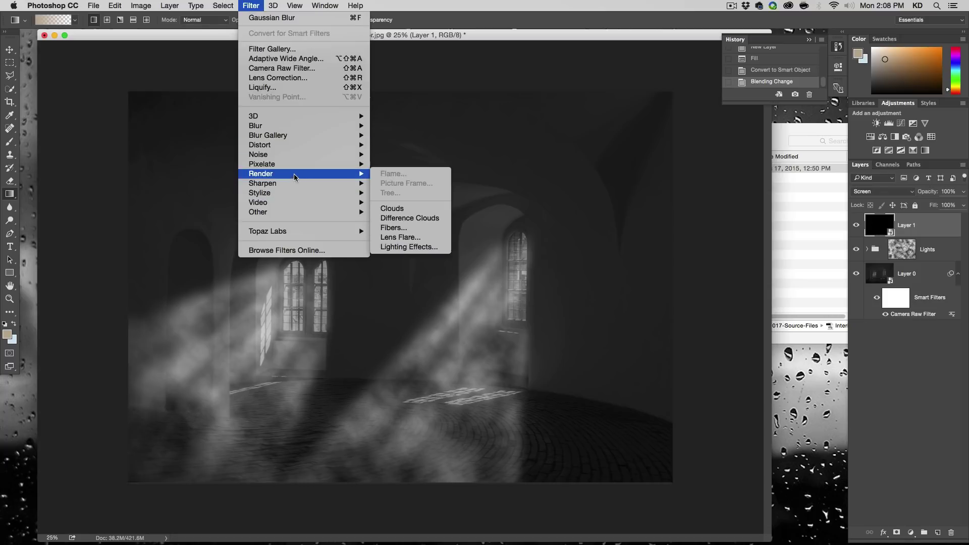
{"action": "left_click", "coordinate": [419, 237]}
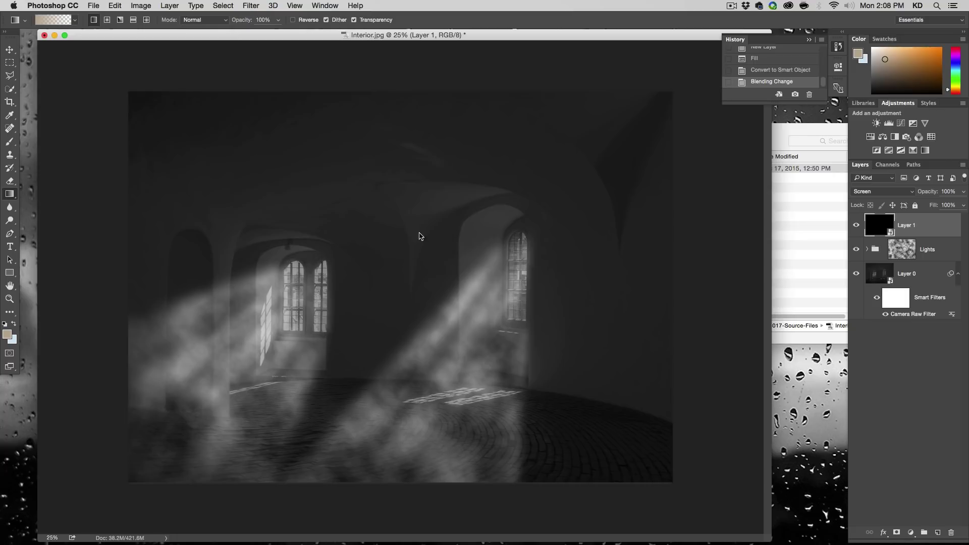
{"action": "left_click_drag", "start_coordinate": [370, 389], "coordinate": [392, 385]}
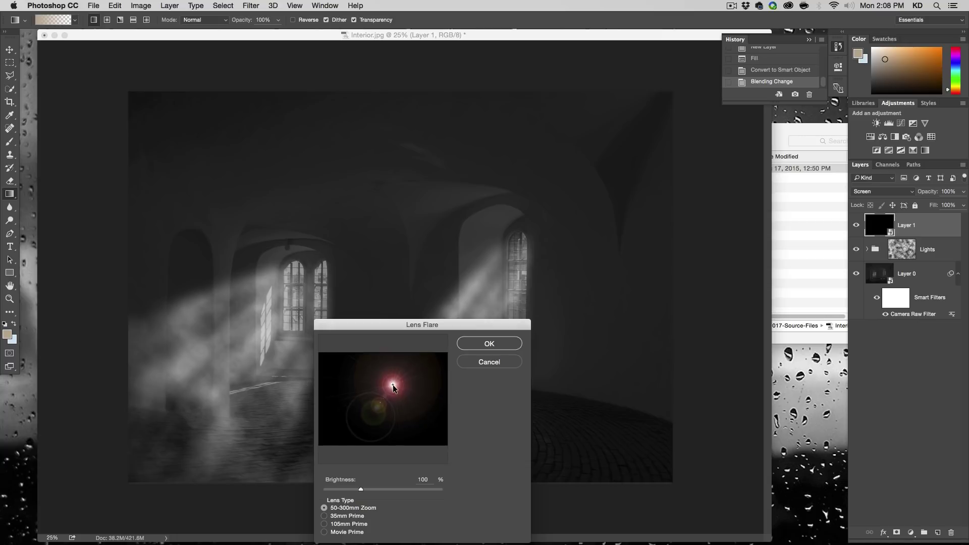
{"action": "left_click_drag", "start_coordinate": [393, 385], "coordinate": [395, 386]}
{"action": "left_click", "coordinate": [491, 344]}
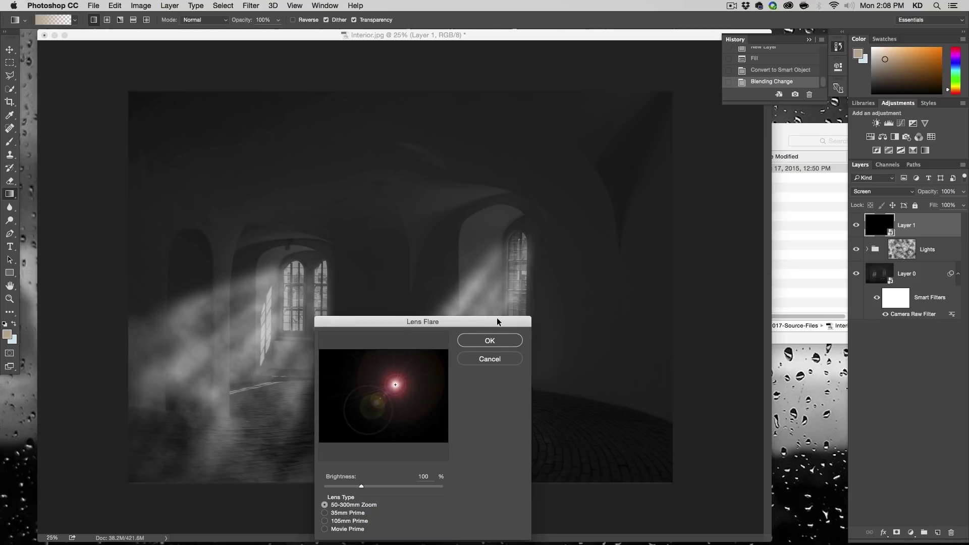
- Add a second lens flare to the black layer, using the 105mm Prime lens type at 80% brightness
{"action": "left_click", "coordinate": [251, 5]}
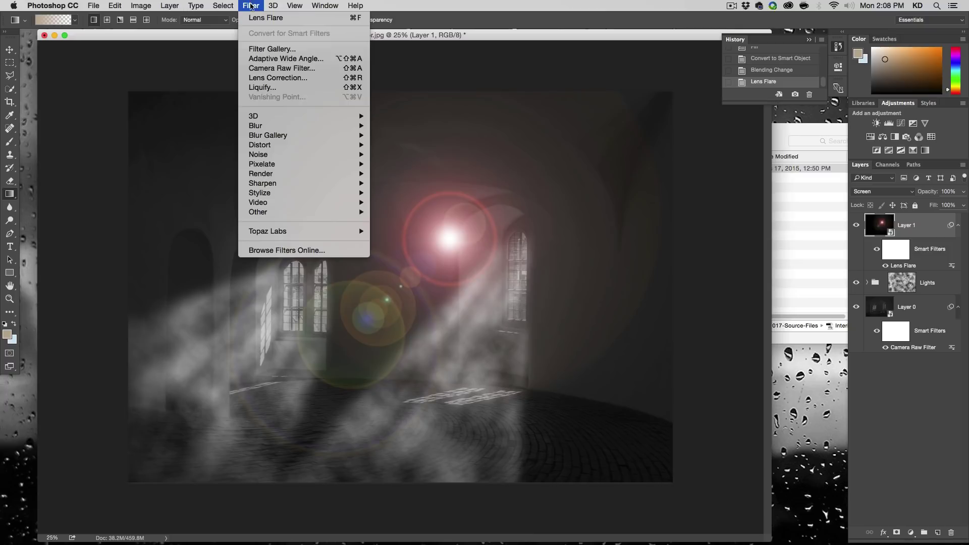
{"action": "mouse_move", "coordinate": [355, 174]}
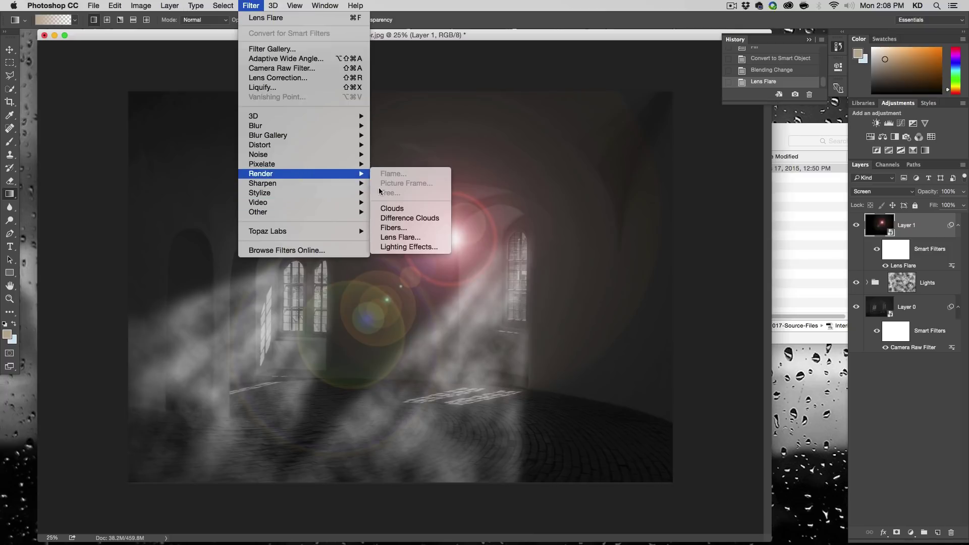
{"action": "left_click", "coordinate": [418, 237]}
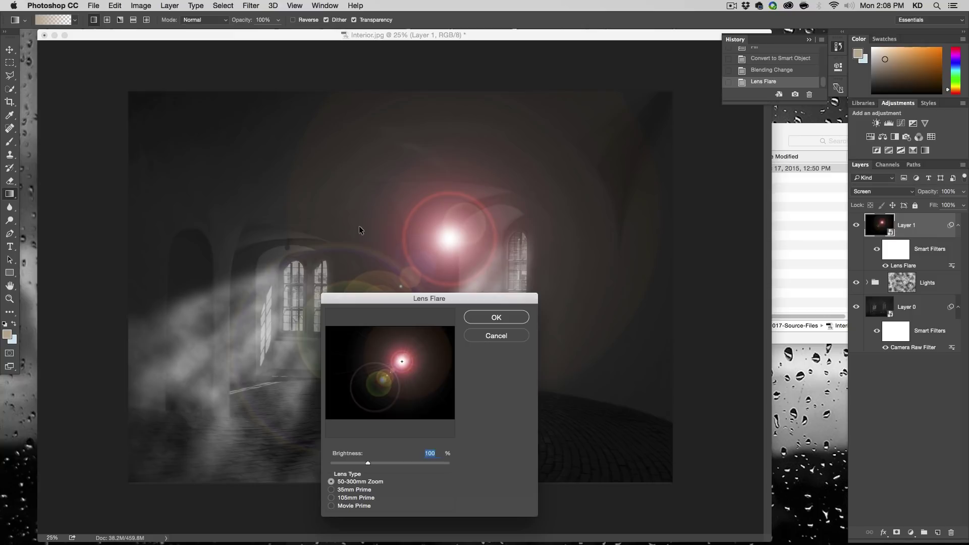
{"action": "left_click", "coordinate": [356, 490]}
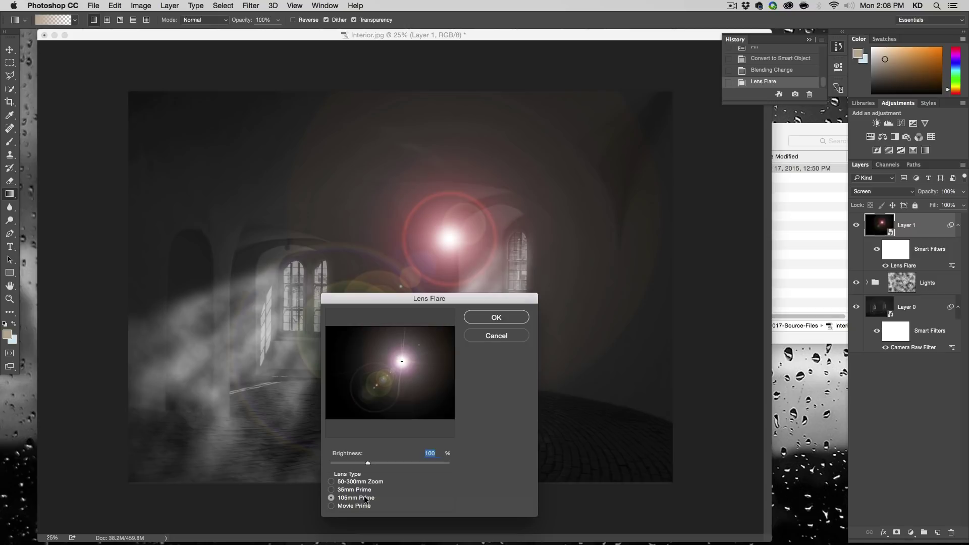
{"action": "left_click", "coordinate": [367, 506]}
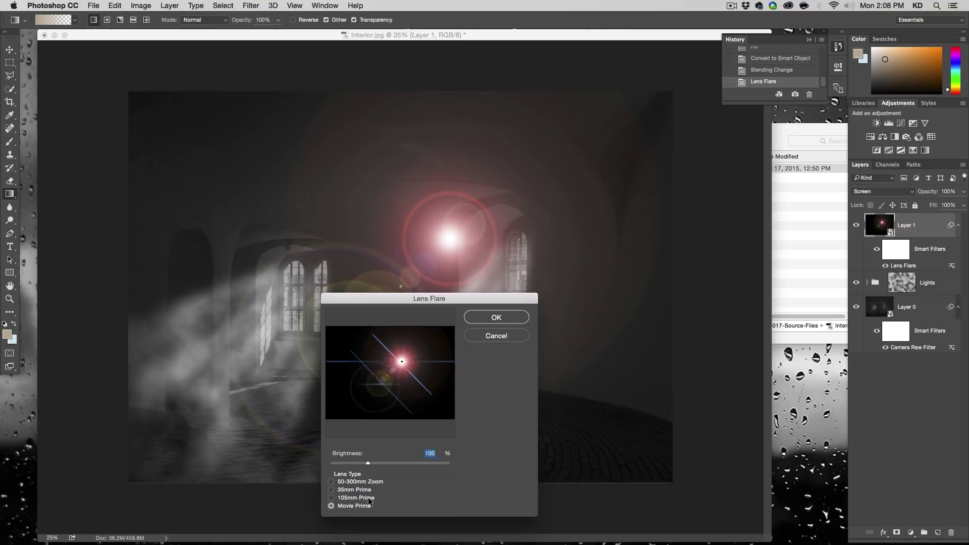
{"action": "left_click", "coordinate": [369, 497]}
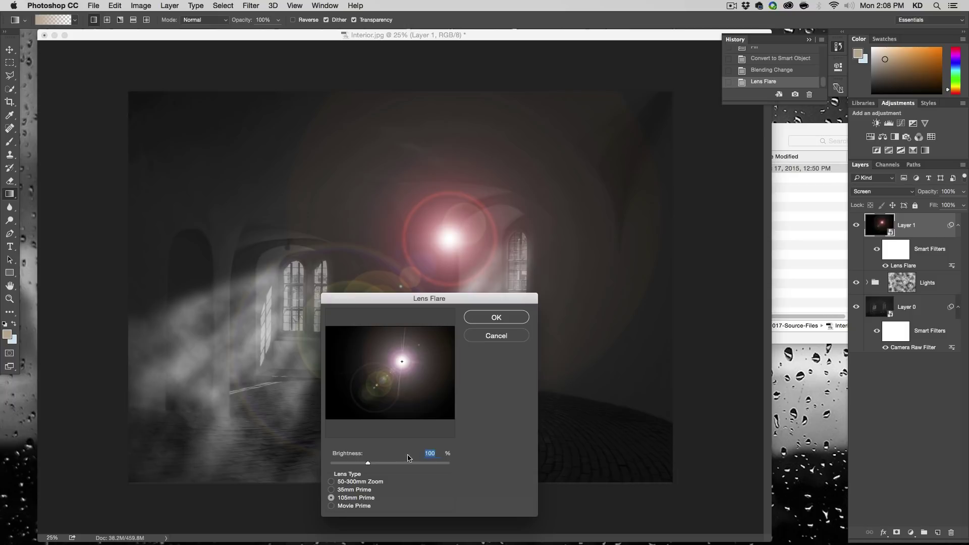
{"action": "type", "text": "80"}
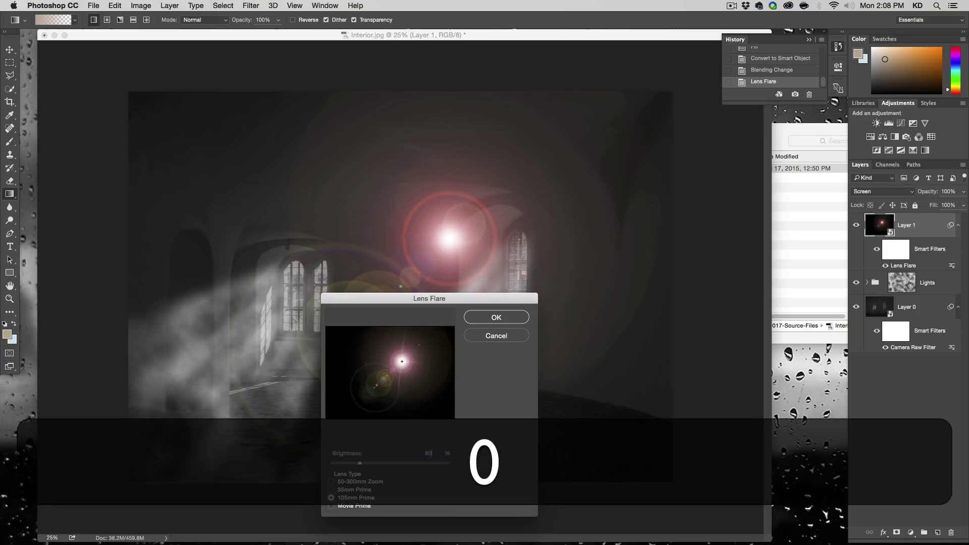
{"action": "left_click", "coordinate": [485, 317]}
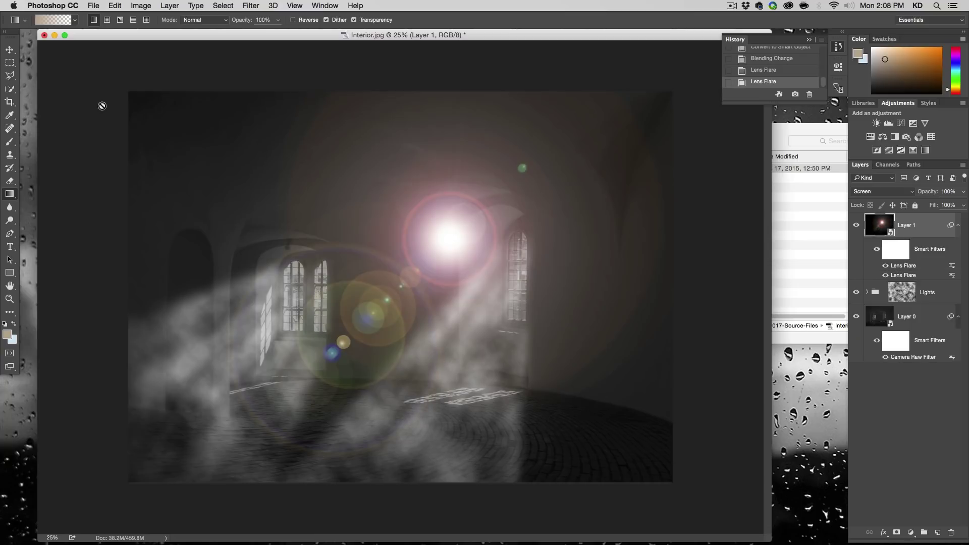
- Position the flare layer over the left window and desaturate it with a Hue/Saturation adjustment at saturation -100
{"action": "left_click", "coordinate": [9, 50]}
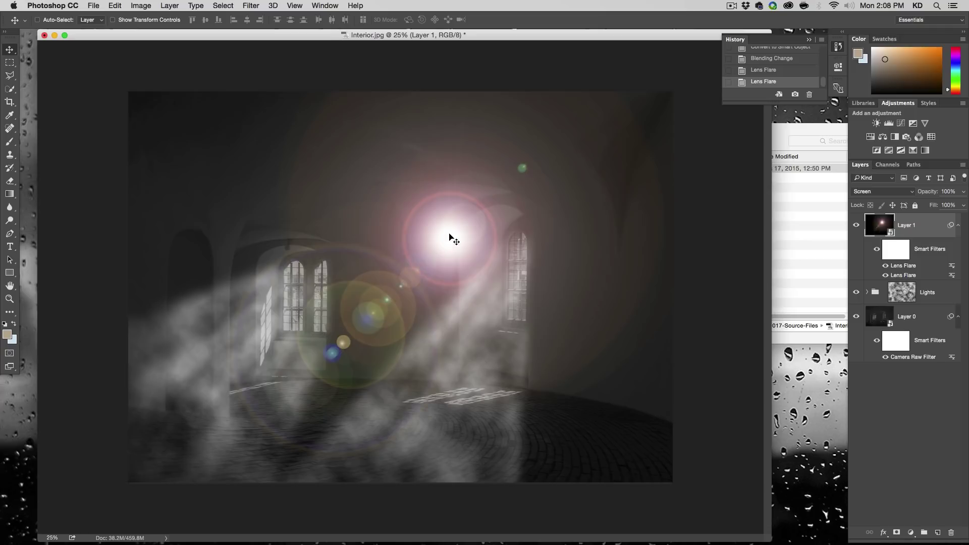
{"action": "left_click_drag", "start_coordinate": [450, 238], "coordinate": [305, 316]}
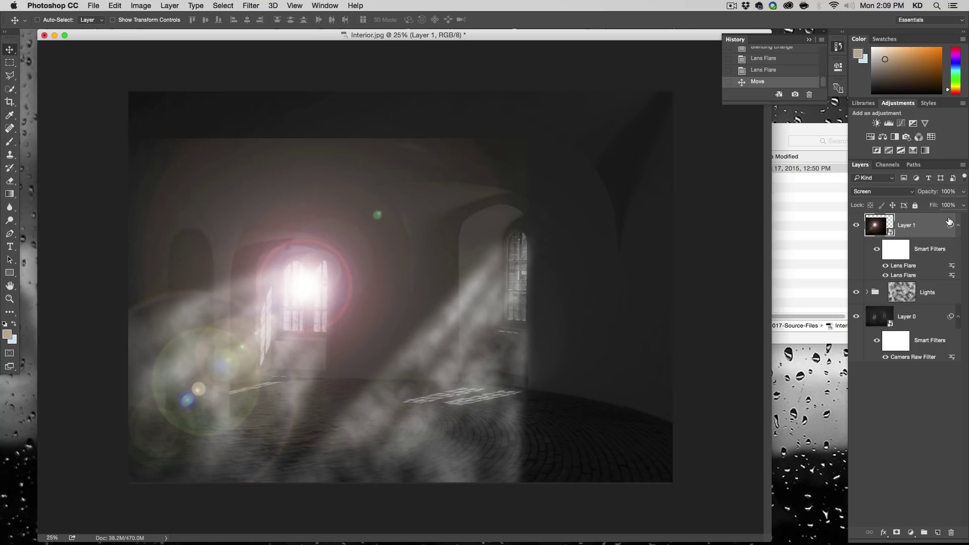
{"action": "left_click", "coordinate": [119, 4]}
{"action": "mouse_move", "coordinate": [137, 5]}
{"action": "mouse_move", "coordinate": [144, 33]}
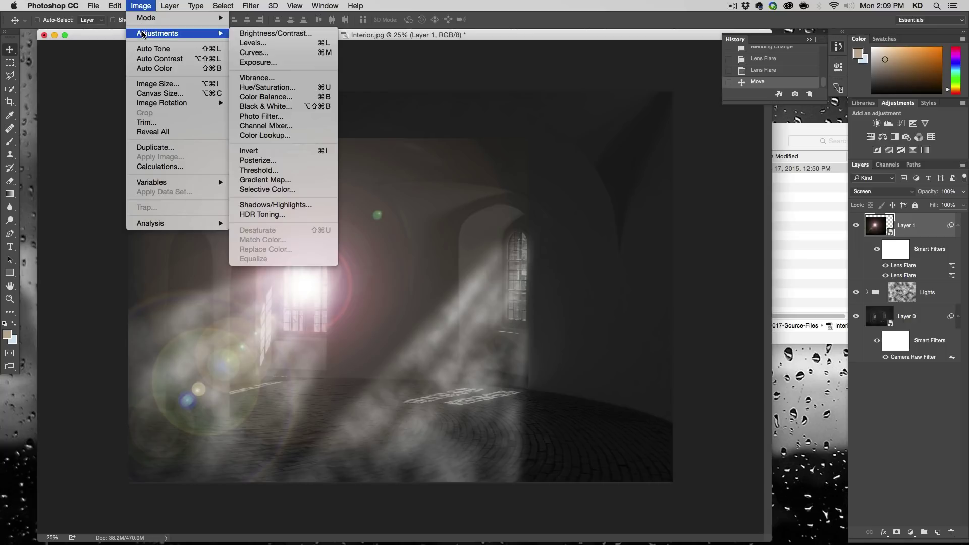
{"action": "left_click", "coordinate": [306, 88]}
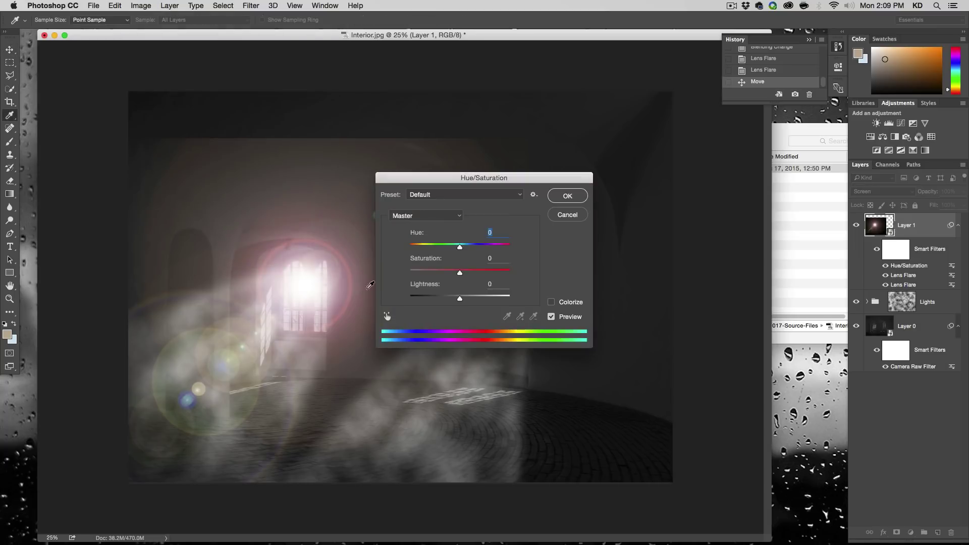
{"action": "left_click_drag", "start_coordinate": [460, 273], "coordinate": [378, 279]}
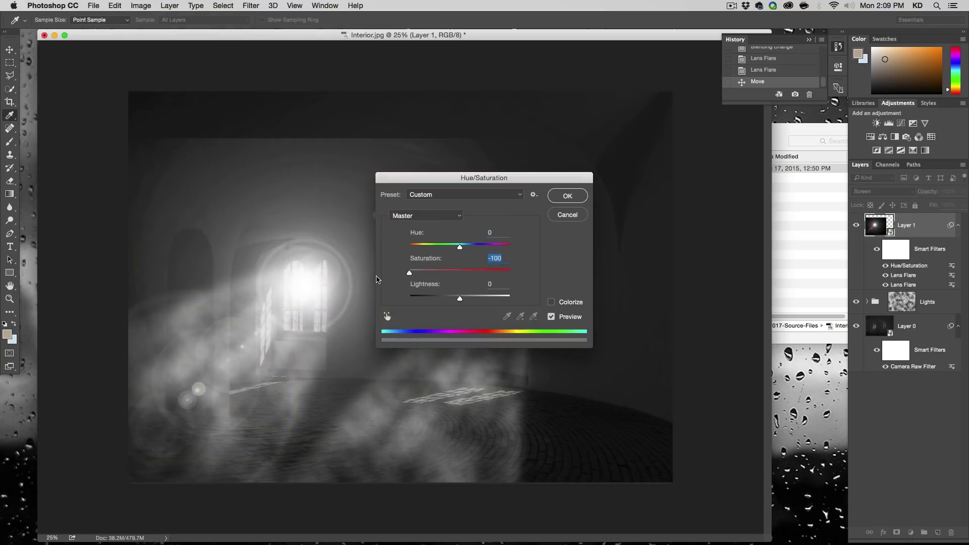
{"action": "left_click", "coordinate": [567, 196]}
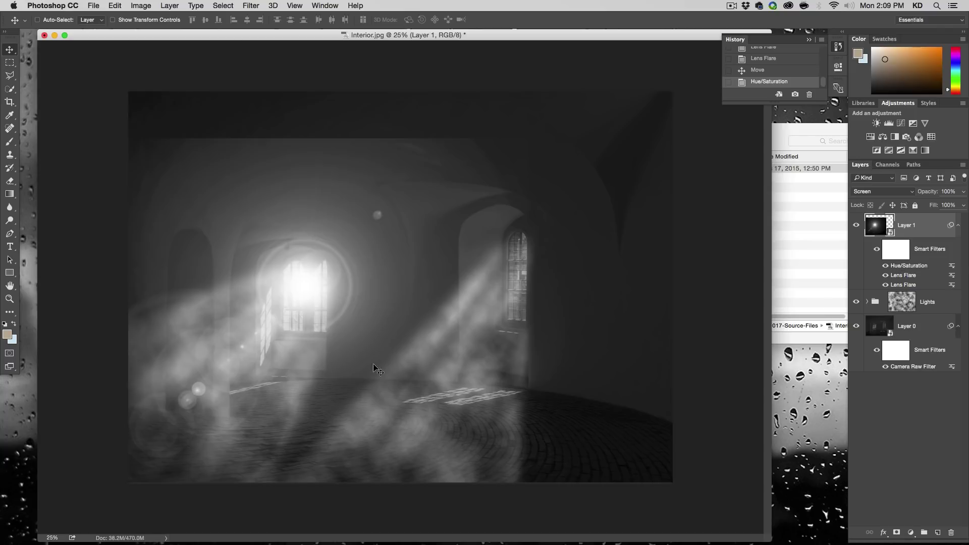
{"action": "left_click_drag", "start_coordinate": [328, 320], "coordinate": [333, 309]}
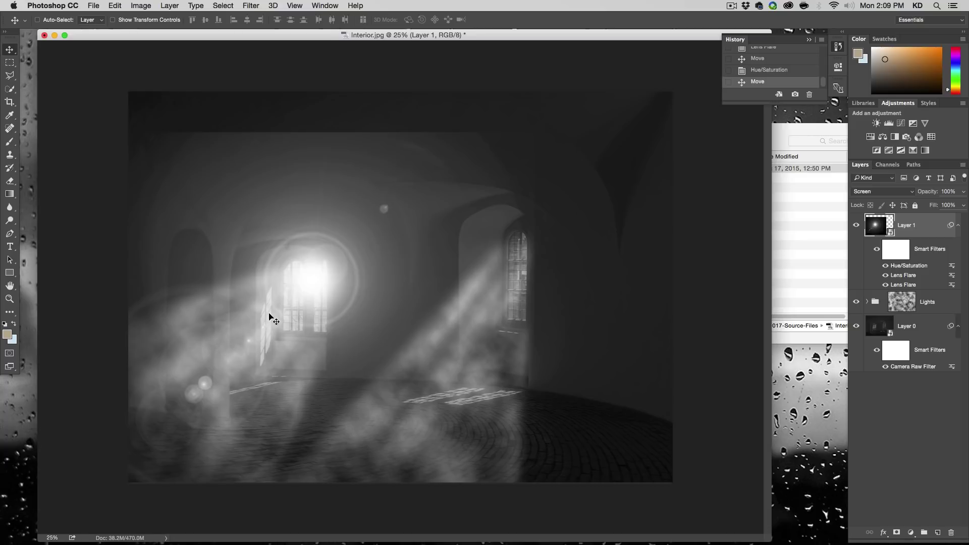
- Soften the flare layer with a Gaussian Blur of 30.3 pixels and nudge it slightly left over the left window
{"action": "left_click", "coordinate": [252, 5]}
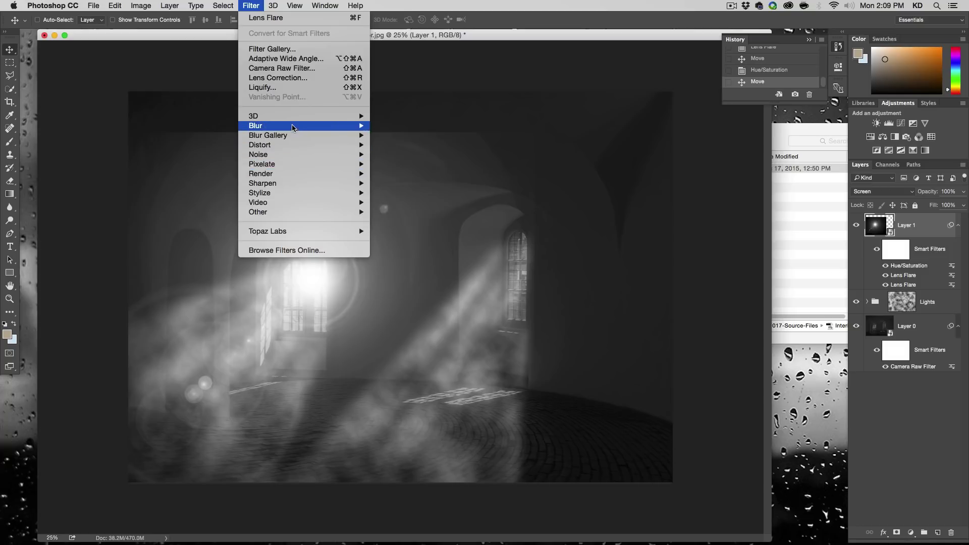
{"action": "mouse_move", "coordinate": [300, 126]}
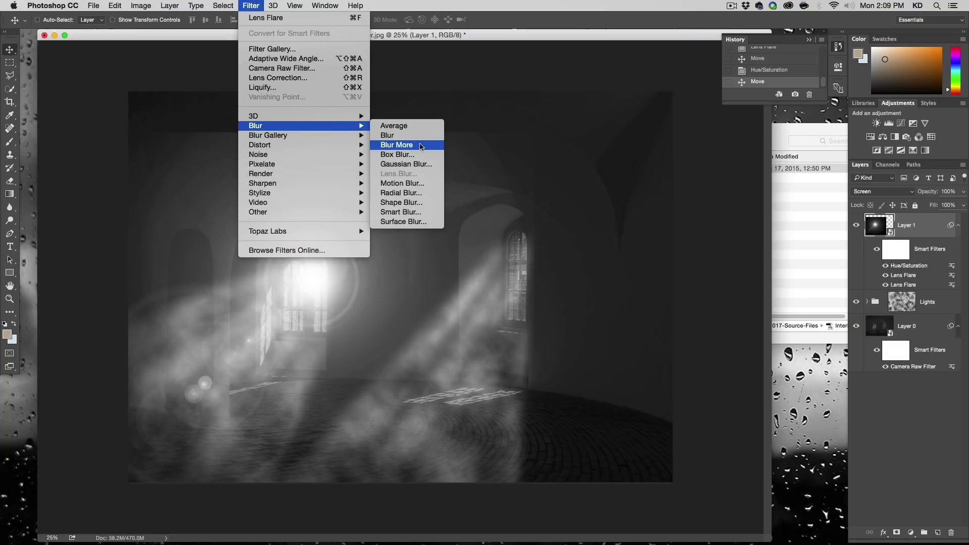
{"action": "left_click", "coordinate": [421, 164]}
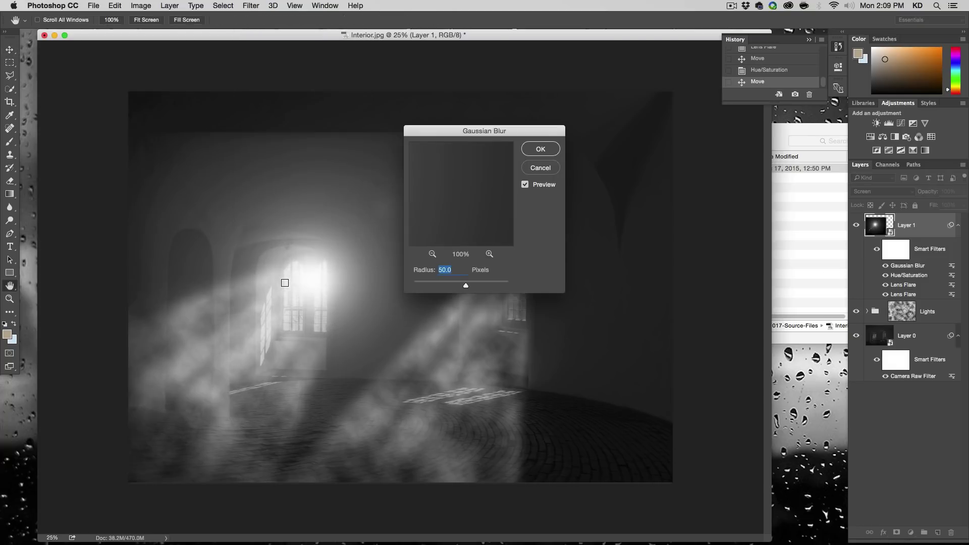
{"action": "left_click", "coordinate": [327, 262]}
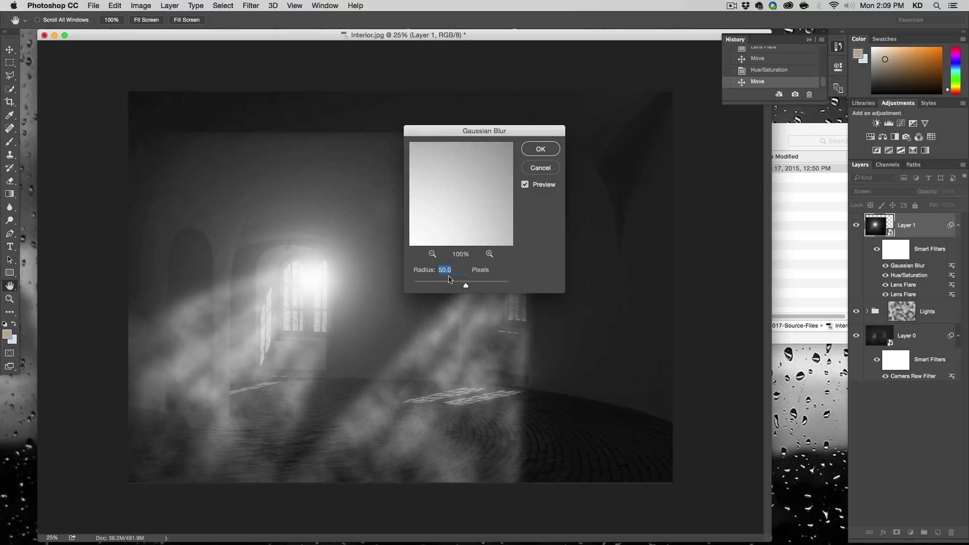
{"action": "type", "text": "20"}
{"action": "left_click_drag", "start_coordinate": [456, 286], "coordinate": [457, 287]}
{"action": "left_click", "coordinate": [432, 254]}
{"action": "left_click", "coordinate": [431, 255]}
{"action": "mouse_move", "coordinate": [443, 217]}
{"action": "left_mouse_down"}
{"action": "mouse_move", "coordinate": [493, 192]}
{"action": "mouse_move", "coordinate": [461, 184]}
{"action": "mouse_move", "coordinate": [443, 216]}
{"action": "mouse_move", "coordinate": [451, 205]}
{"action": "left_mouse_up"}
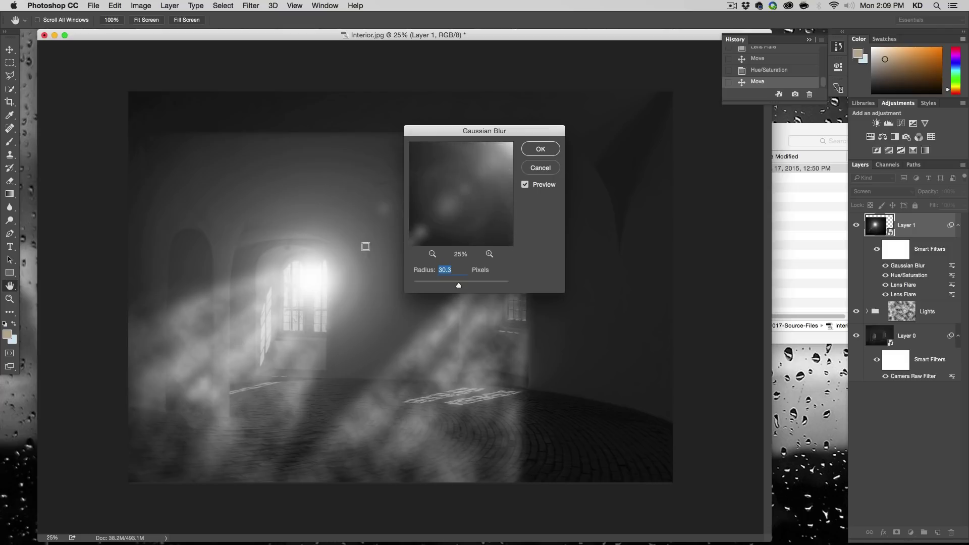
{"action": "left_click", "coordinate": [540, 149]}
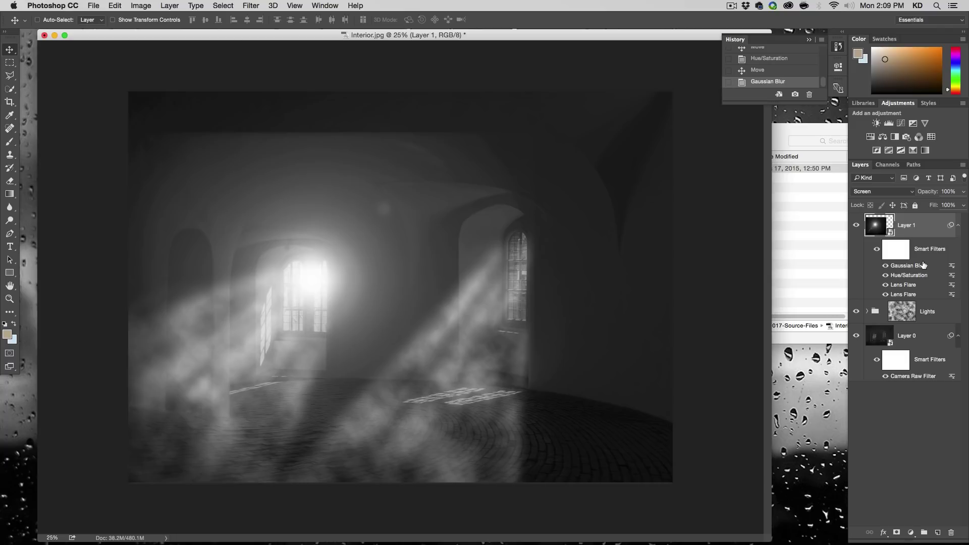
{"action": "mouse_move", "coordinate": [332, 328]}
{"action": "left_mouse_down"}
{"action": "mouse_move", "coordinate": [339, 308]}
{"action": "mouse_move", "coordinate": [392, 295]}
{"action": "mouse_move", "coordinate": [383, 263]}
{"action": "mouse_move", "coordinate": [334, 307]}
{"action": "mouse_move", "coordinate": [377, 318]}
{"action": "mouse_move", "coordinate": [310, 326]}
{"action": "mouse_move", "coordinate": [323, 332]}
{"action": "mouse_move", "coordinate": [316, 341]}
{"action": "mouse_move", "coordinate": [325, 328]}
{"action": "left_mouse_up"}
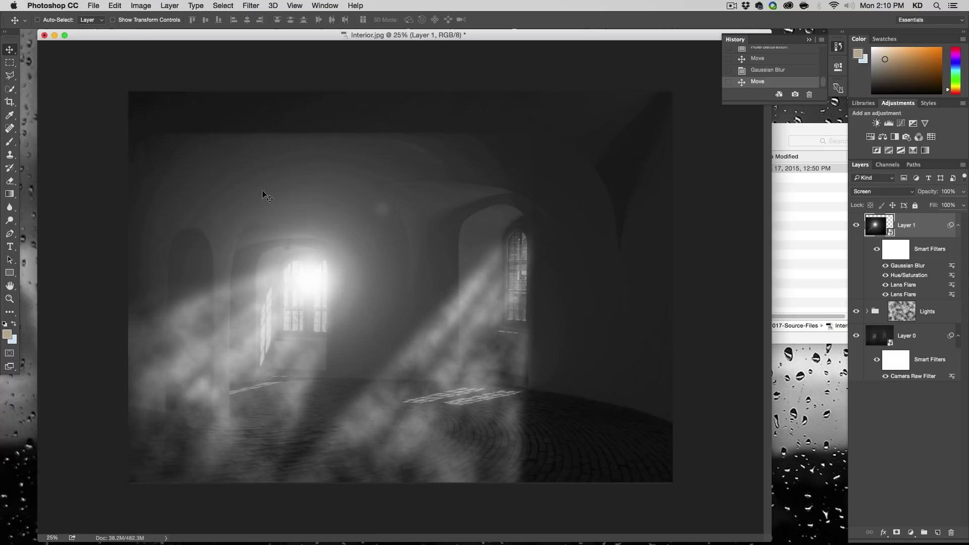
- Add a mask to the flare layer, fade its upper and right sides with black-to-white gradients, and shift the flare slightly right
{"action": "left_click", "coordinate": [896, 532]}
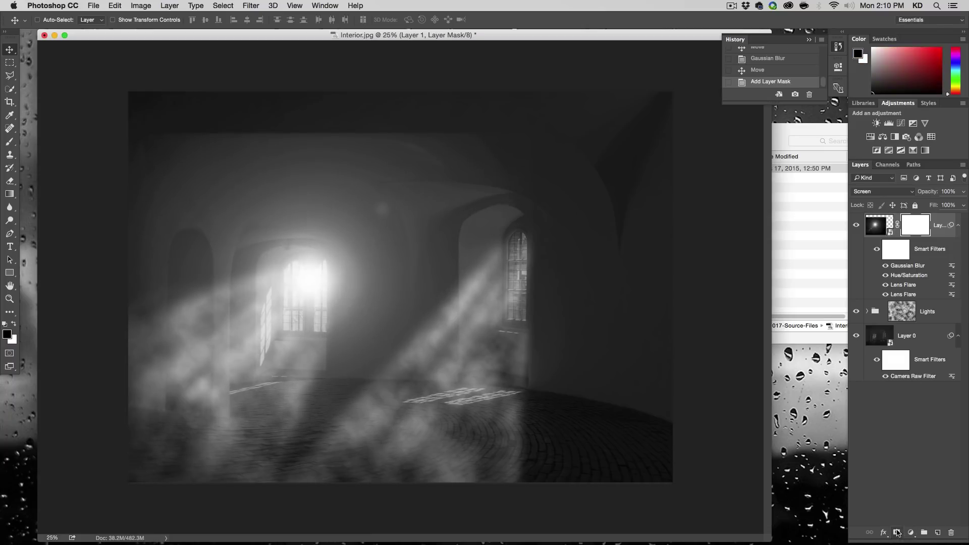
{"action": "left_click", "coordinate": [10, 195]}
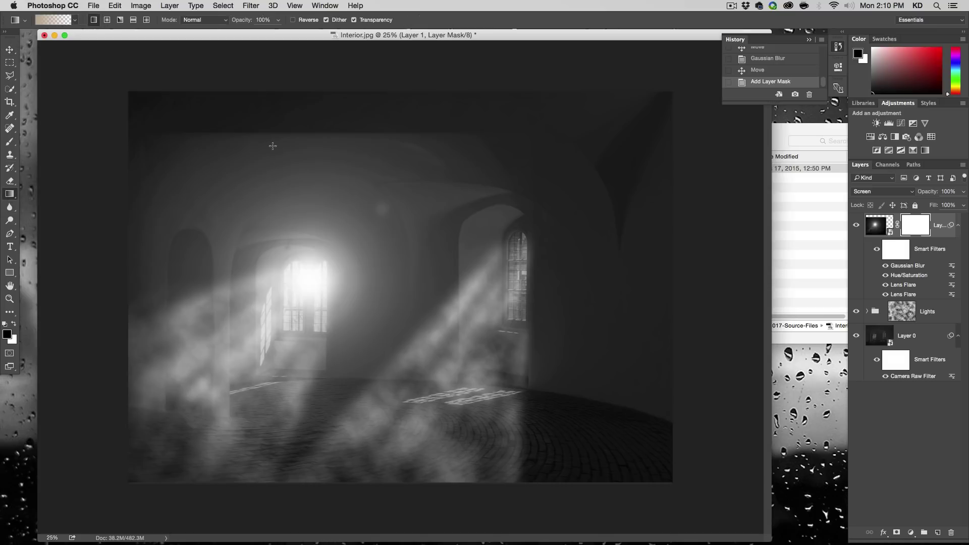
{"action": "left_click_drag", "start_coordinate": [287, 147], "coordinate": [288, 271]}
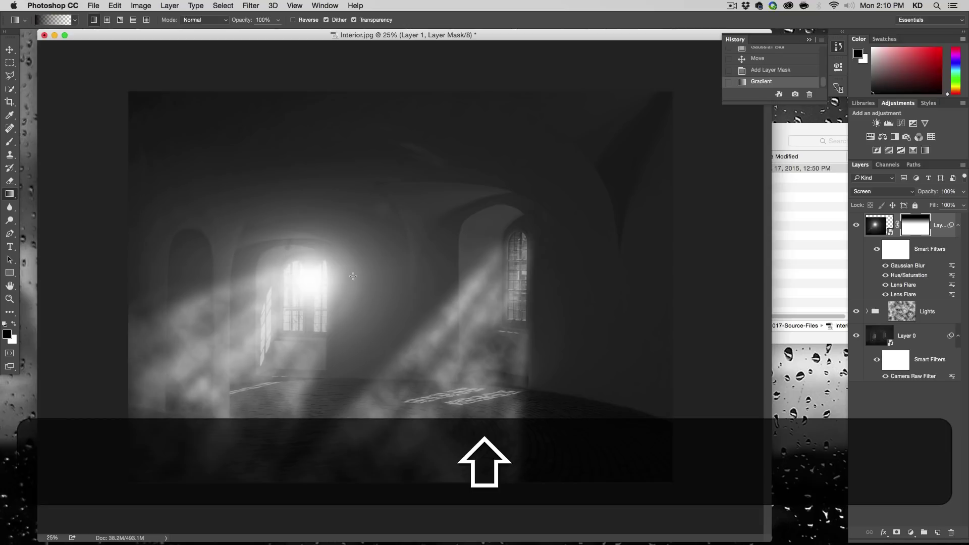
{"action": "left_click_drag", "start_coordinate": [372, 274], "coordinate": [263, 287]}
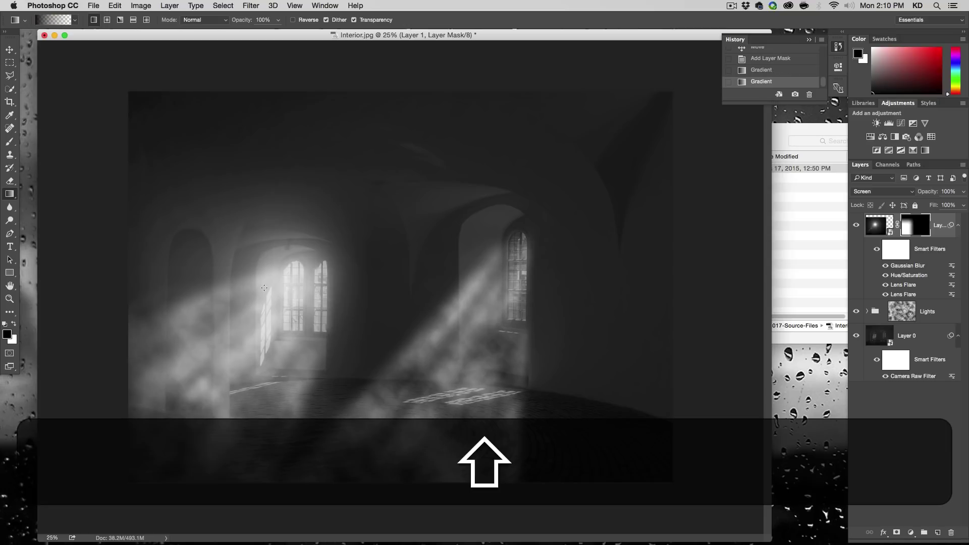
{"action": "key", "text": "super+z"}
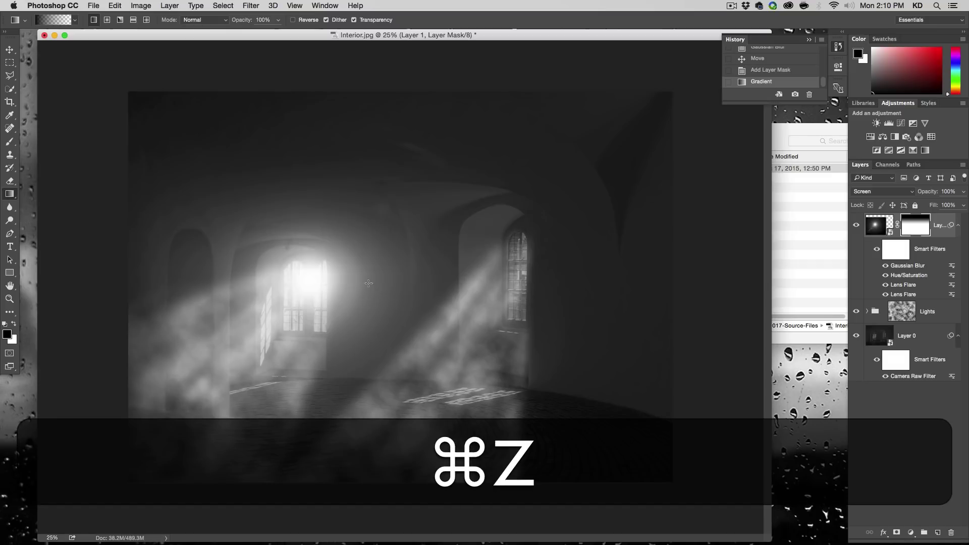
{"action": "left_click_drag", "start_coordinate": [390, 280], "coordinate": [305, 292]}
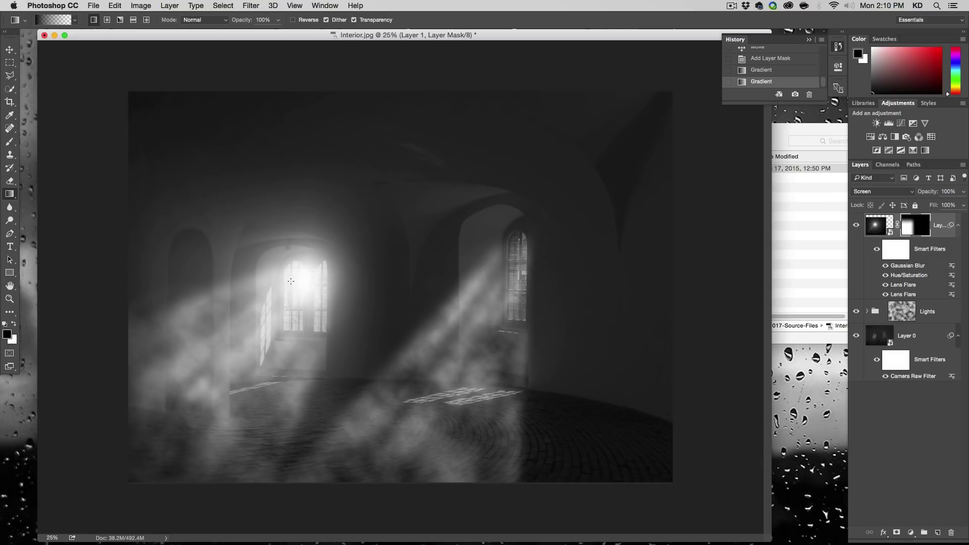
{"action": "left_click", "coordinate": [10, 50]}
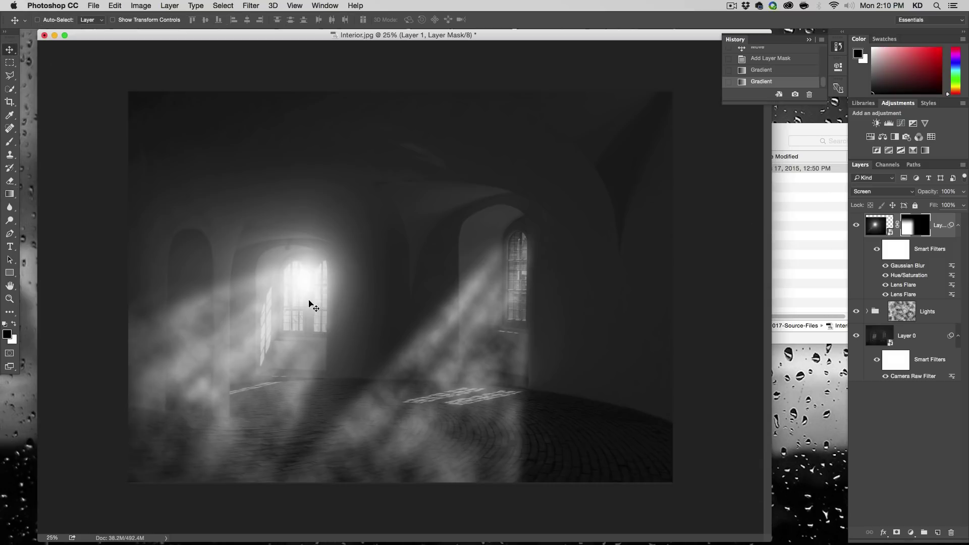
{"action": "left_click_drag", "start_coordinate": [309, 302], "coordinate": [324, 297]}
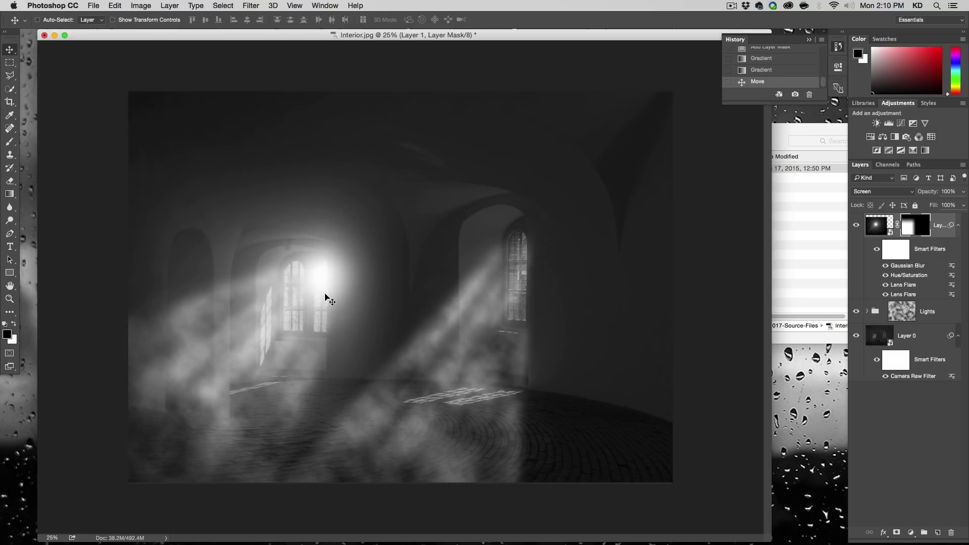
- Try a Gaussian Blur radius of 20 pixels on the flare layer, and revert to the state before that edit
{"action": "double_click", "coordinate": [901, 266]}
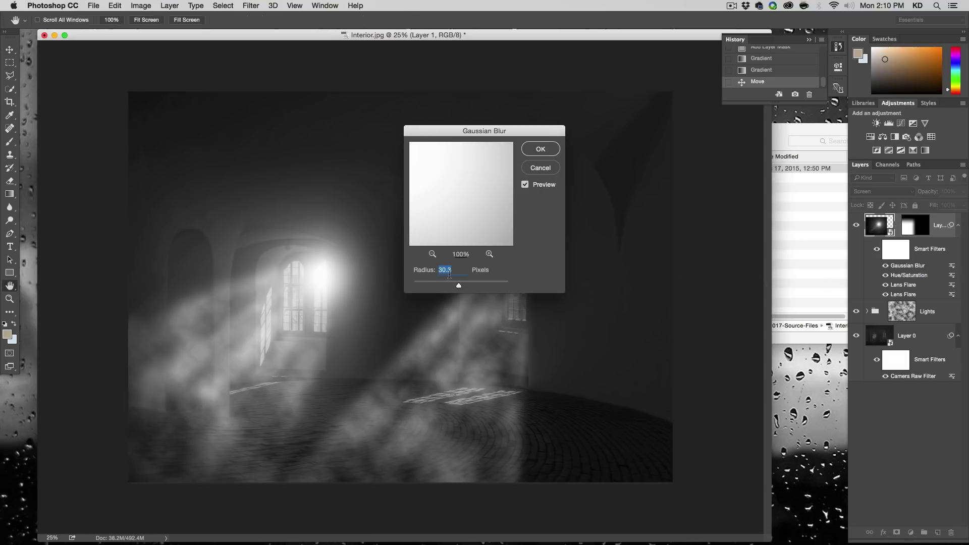
{"action": "type", "text": "20"}
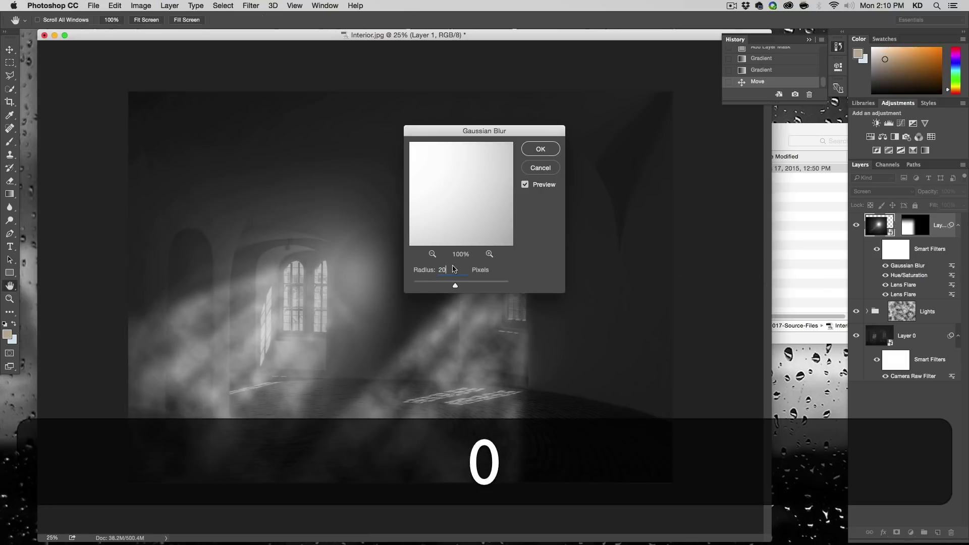
{"action": "key", "text": "Return"}
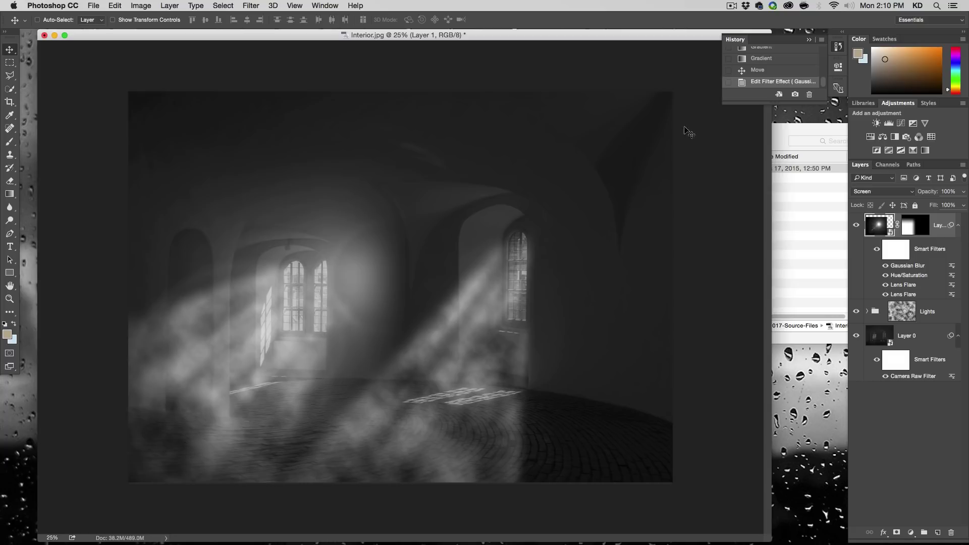
{"action": "left_click", "coordinate": [775, 71]}
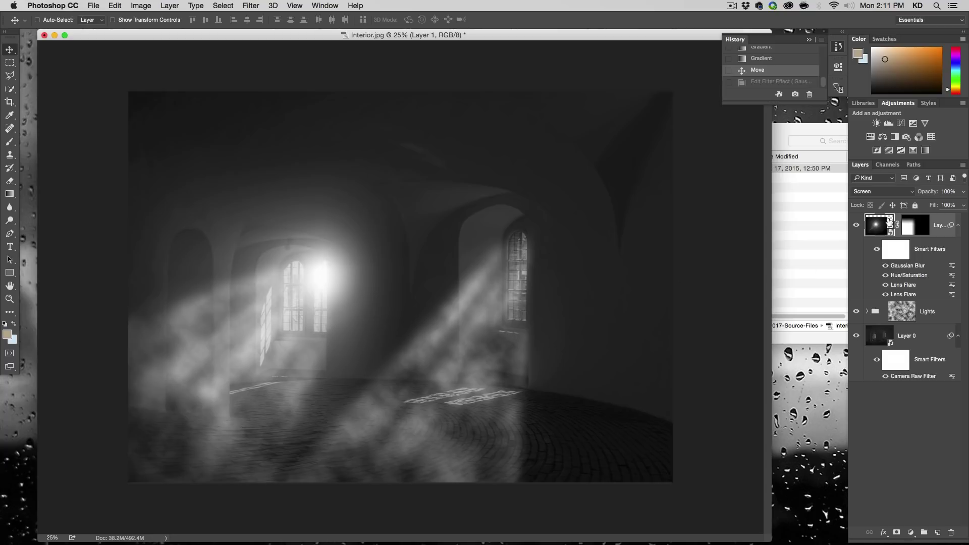
- Duplicate the masked flare layer and place the copy over the right window
{"action": "left_click", "coordinate": [855, 226]}
{"action": "left_click", "coordinate": [856, 227]}
{"action": "key", "text": "alt"}
{"action": "left_click_drag", "start_coordinate": [299, 295], "coordinate": [492, 286]}
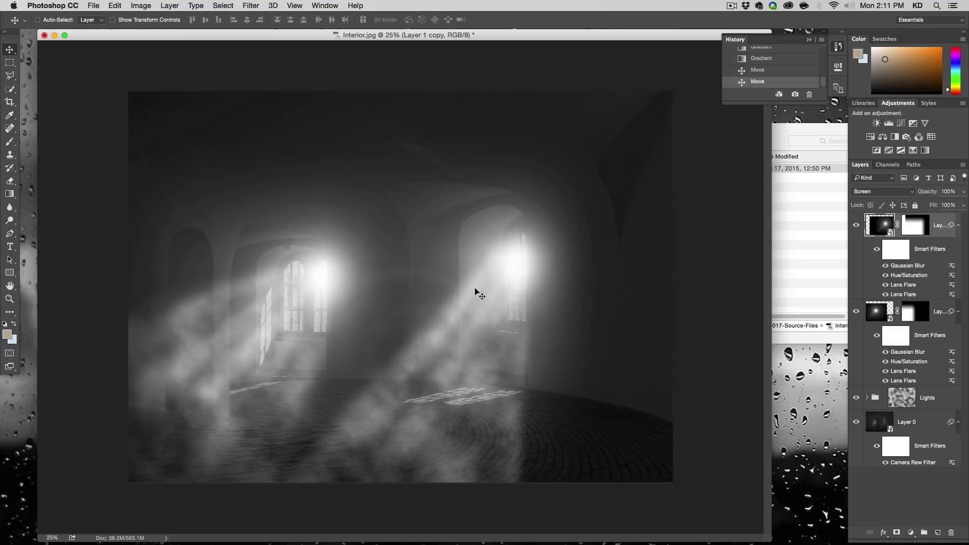
- Collapse the smart filters of both flare layers and group the two layers under the name Flares
{"action": "left_click", "coordinate": [957, 225]}
{"action": "left_click", "coordinate": [957, 249]}
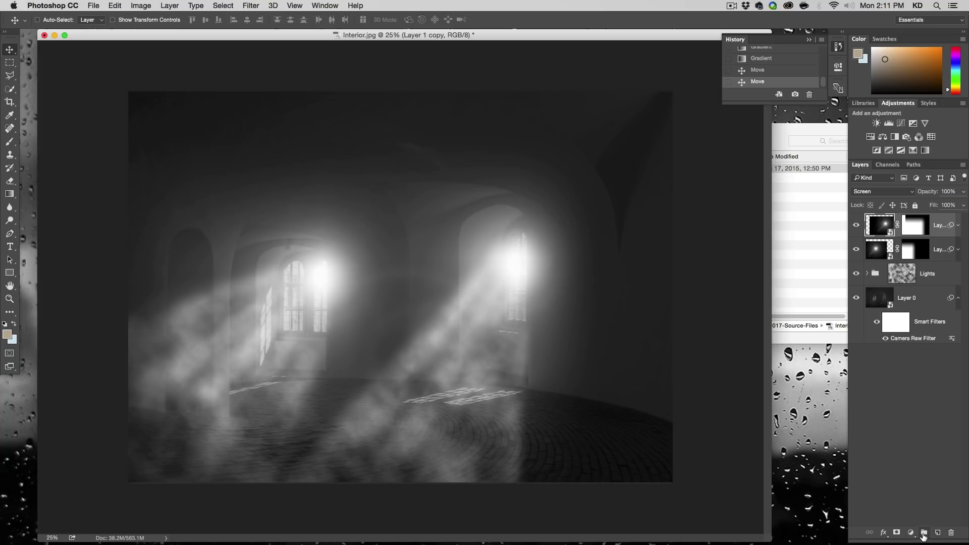
{"action": "left_click", "coordinate": [902, 379], "text": "shift"}
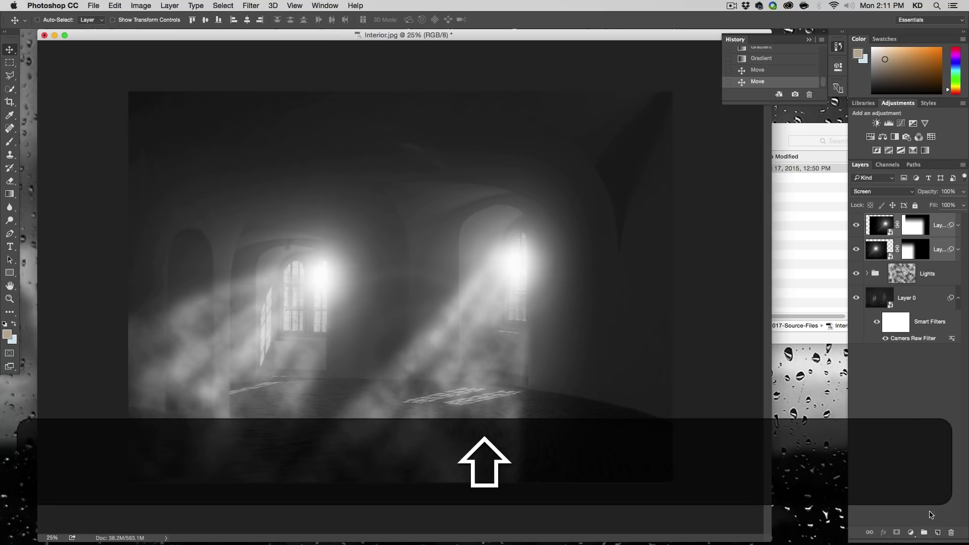
{"action": "left_click", "coordinate": [924, 533], "text": "shift"}
{"action": "double_click", "coordinate": [893, 218]}
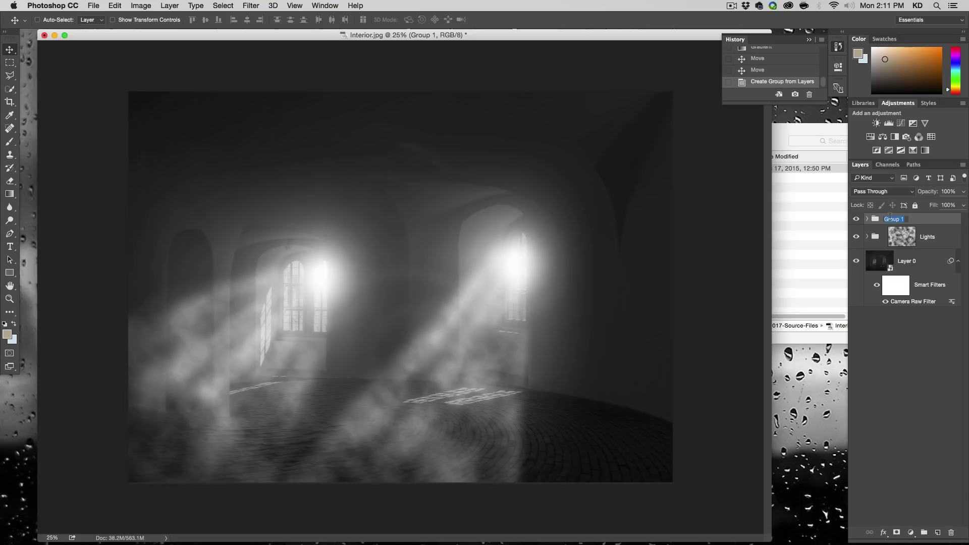
{"action": "type", "text": "Flares"}
{"action": "key", "text": "Return"}
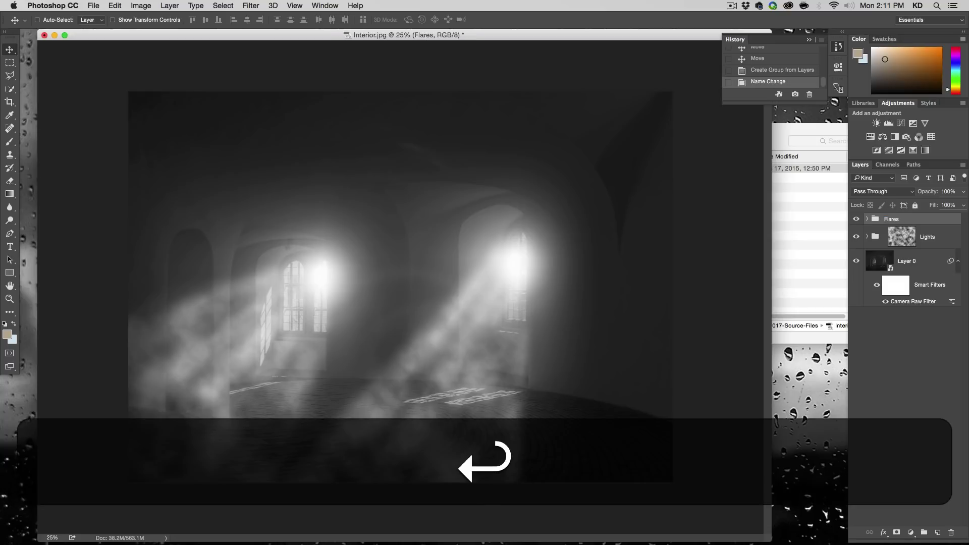
- Create a new group named Spots above the Flares group, with an empty layer inside it
{"action": "left_click", "coordinate": [924, 533]}
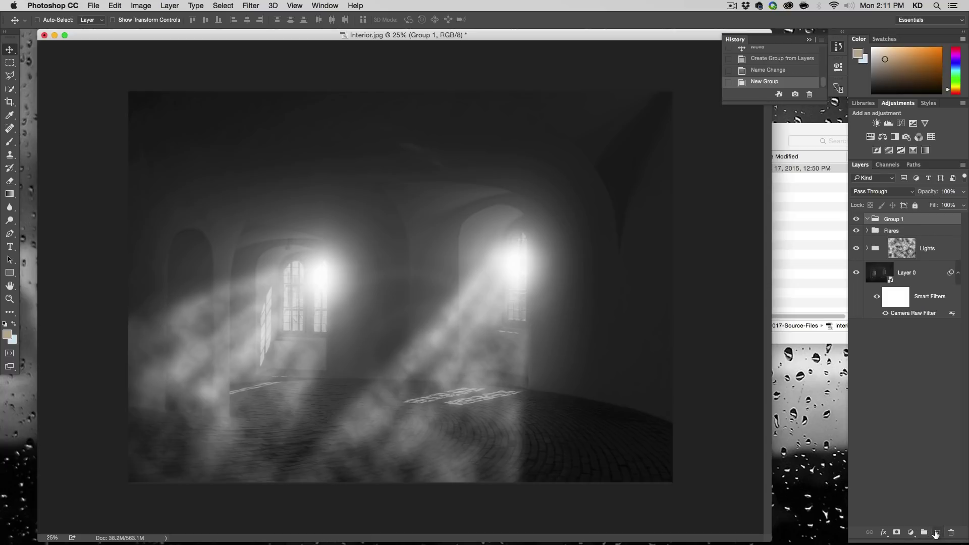
{"action": "left_click", "coordinate": [935, 533]}
{"action": "double_click", "coordinate": [893, 219]}
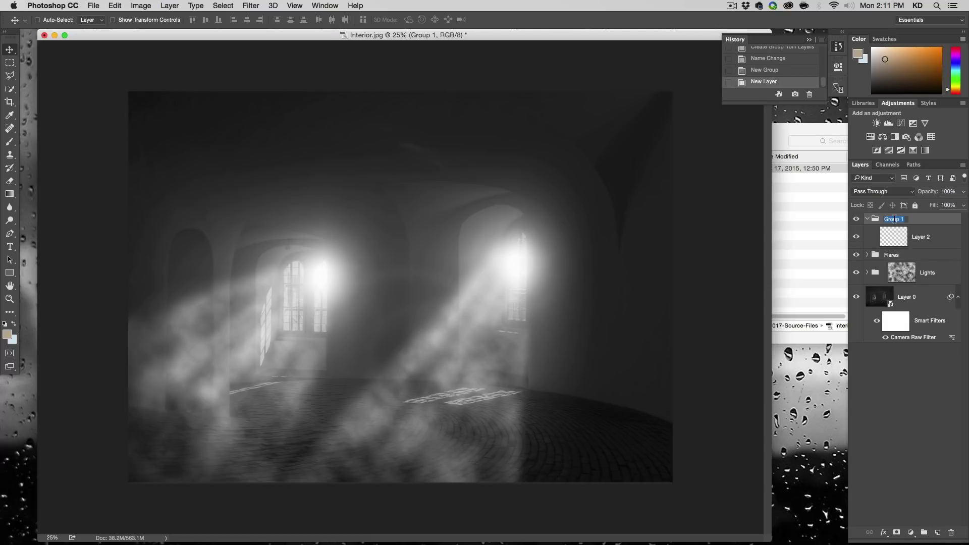
{"action": "type", "text": "Spots"}
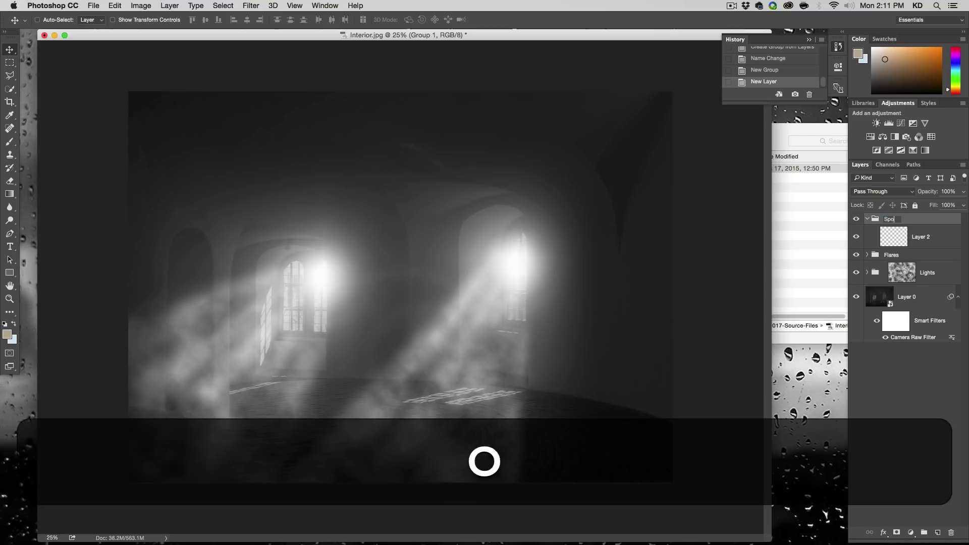
{"action": "key", "text": "Return"}
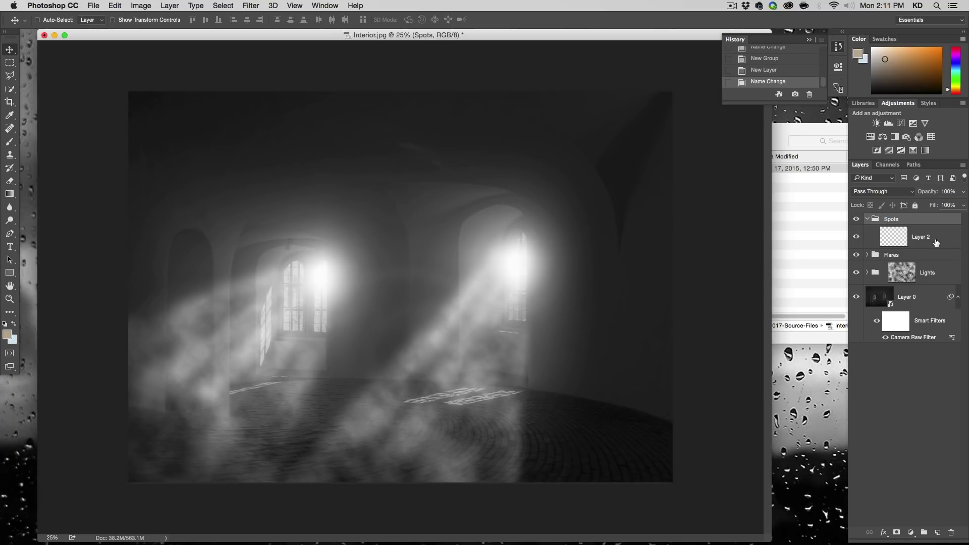
- Paint one soft white brush dab of 1500 px on the empty Spots layer, midway between the two windows
{"action": "left_click", "coordinate": [939, 243]}
{"action": "key", "text": "b"}
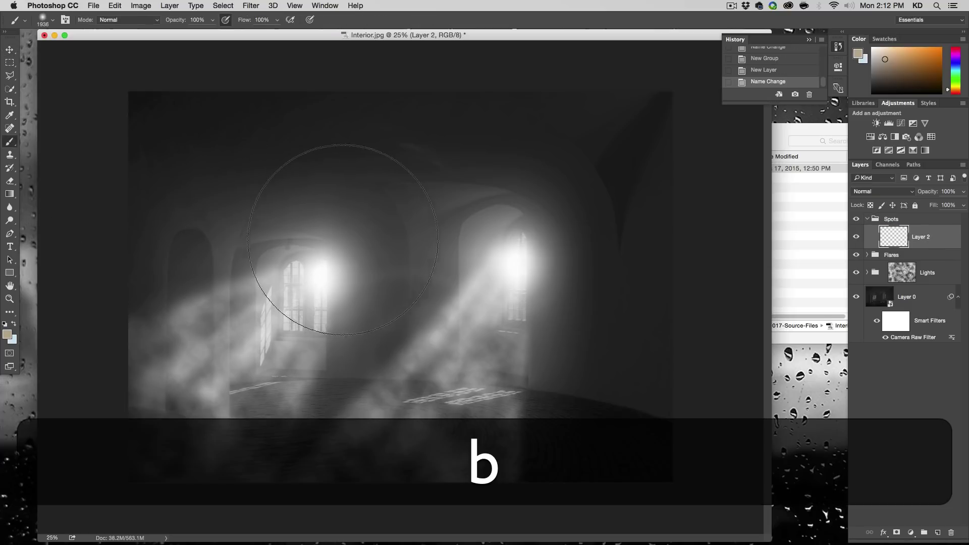
{"action": "right_click", "coordinate": [379, 235]}
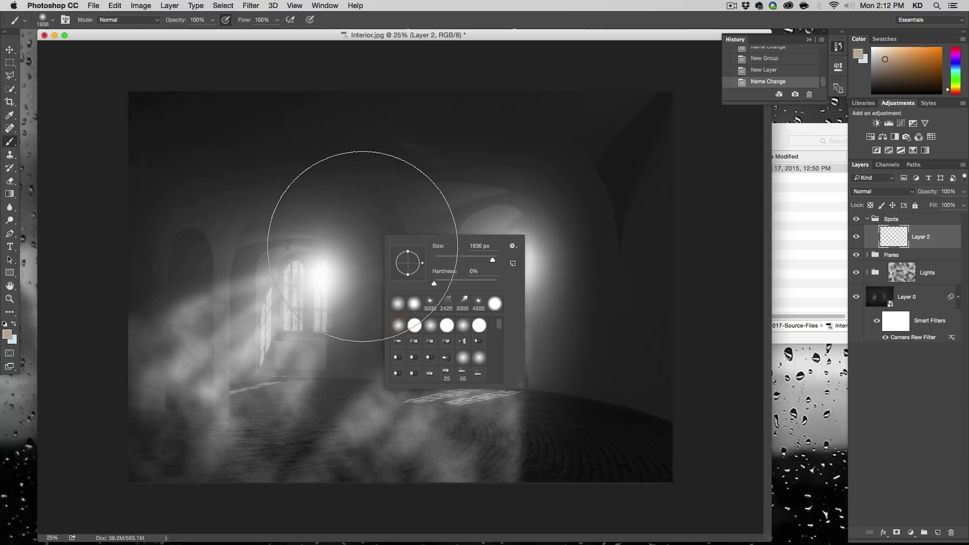
{"action": "left_click", "coordinate": [484, 246]}
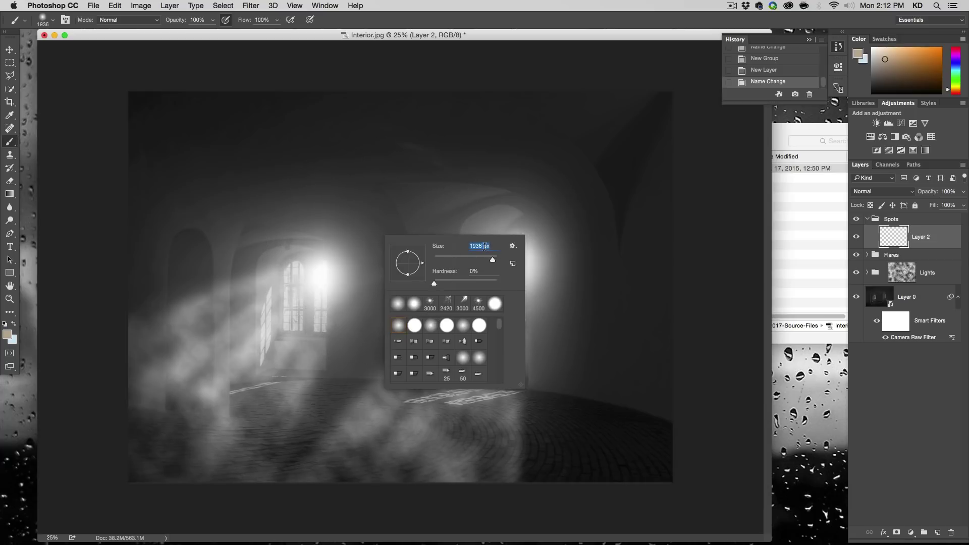
{"action": "type", "text": "1500"}
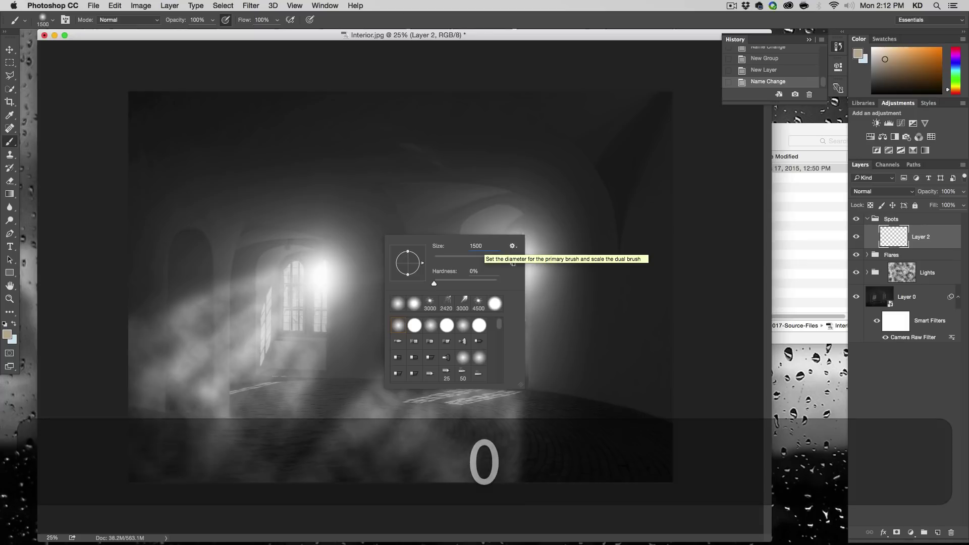
{"action": "key", "text": "Tab"}
{"action": "key", "text": "Return"}
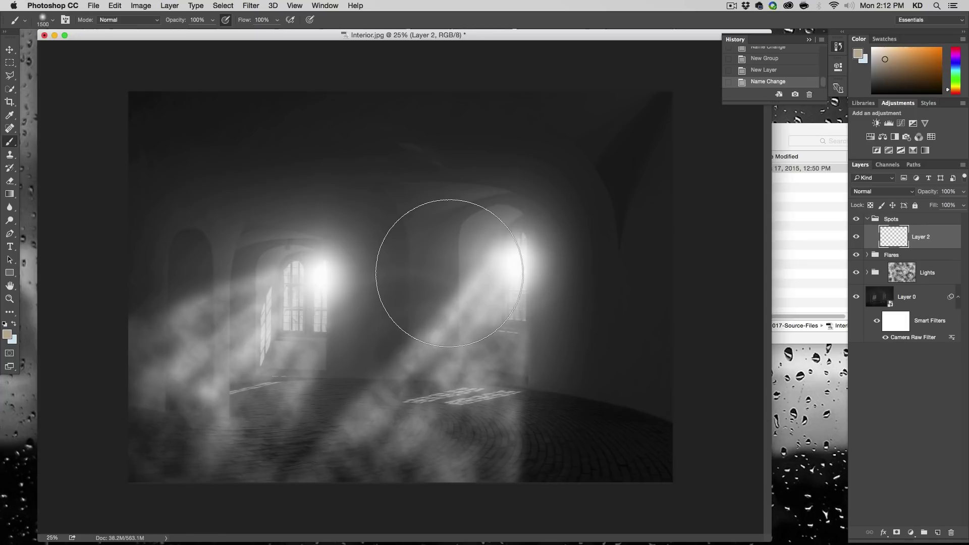
{"action": "key", "text": "d"}
{"action": "key", "text": "x"}
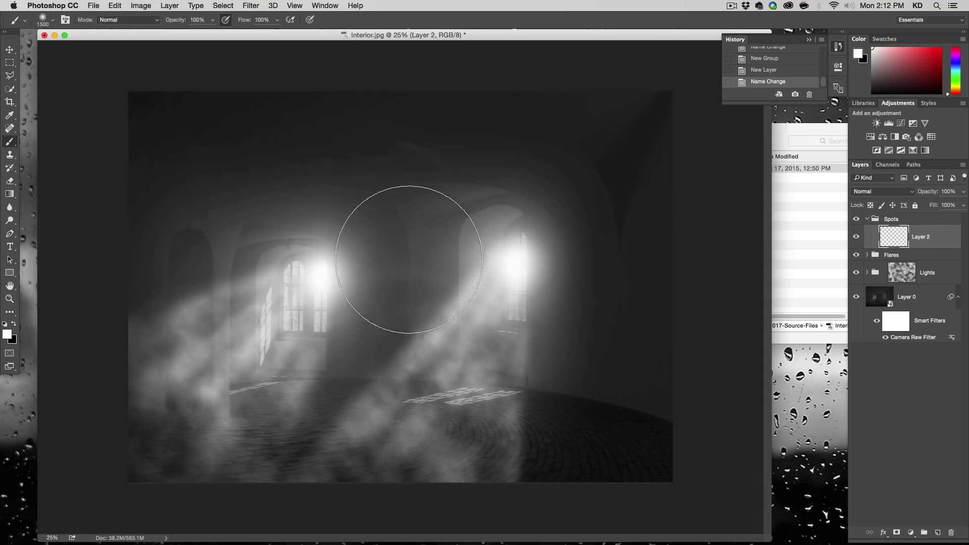
{"action": "left_click", "coordinate": [415, 270]}
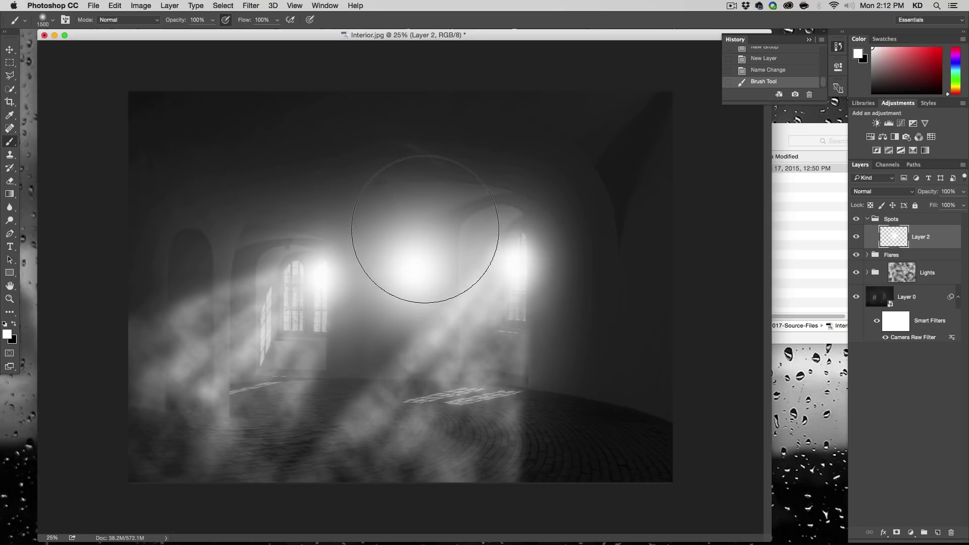
- Free-transform the white spot: move it onto the dark right wall and narrow its width to about 51%
{"action": "key", "text": "v"}
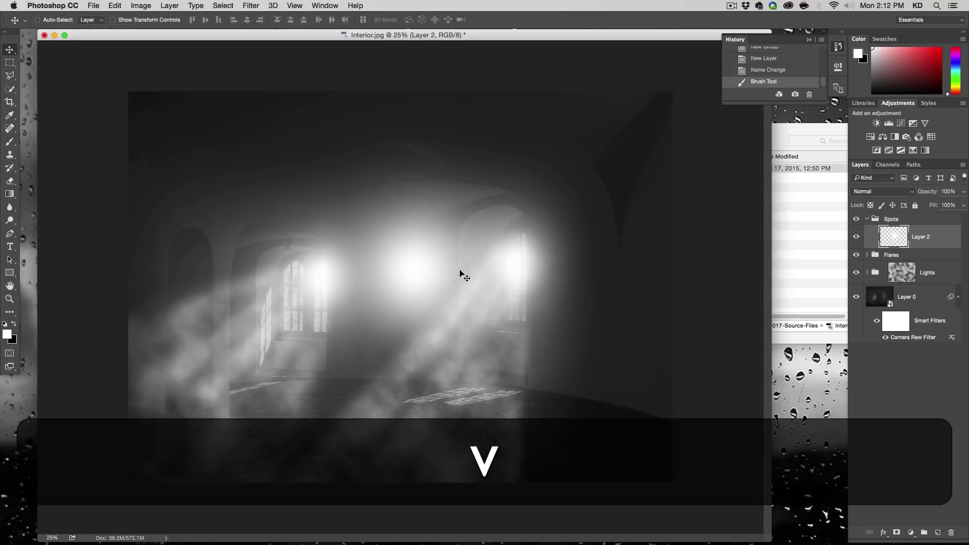
{"action": "key", "text": "super+t"}
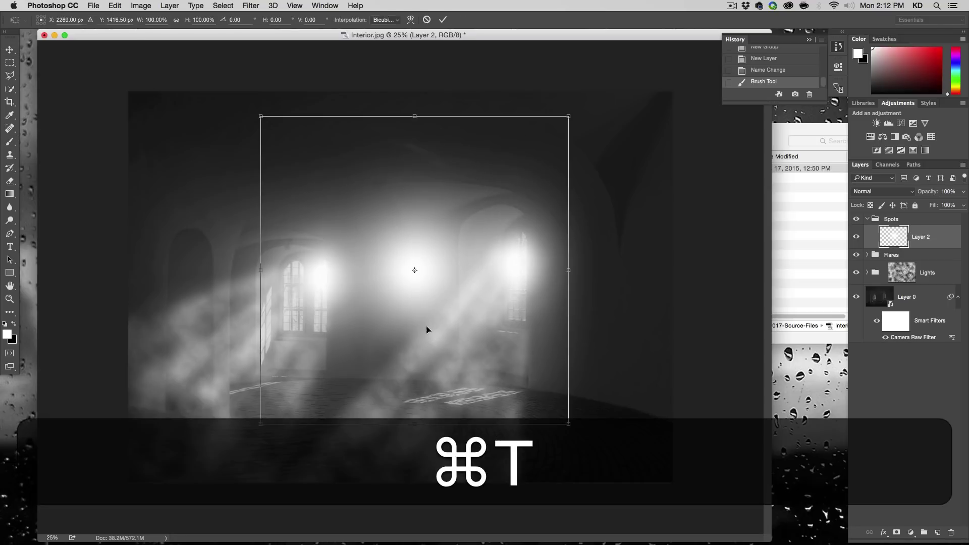
{"action": "left_click_drag", "start_coordinate": [427, 329], "coordinate": [642, 307]}
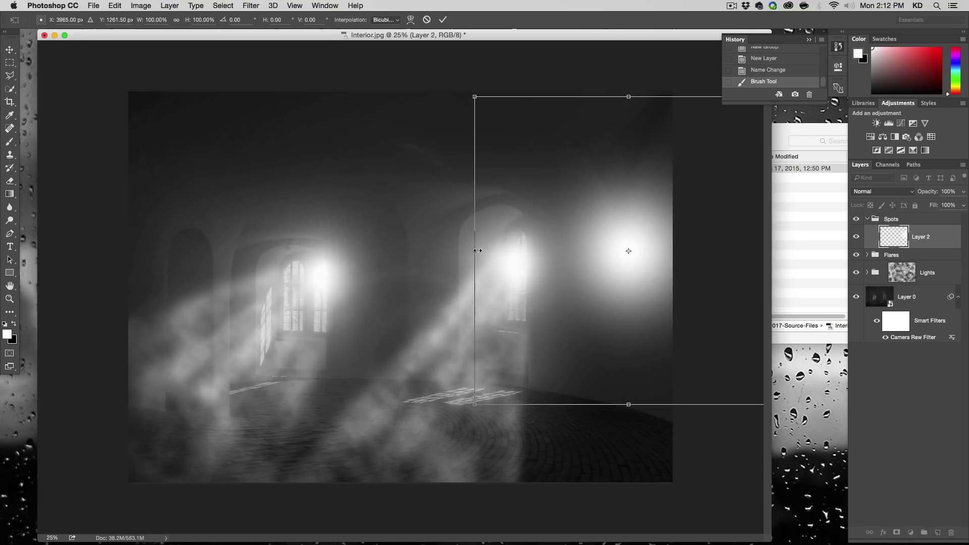
{"action": "left_click_drag", "start_coordinate": [475, 250], "coordinate": [549, 242], "text": "alt"}
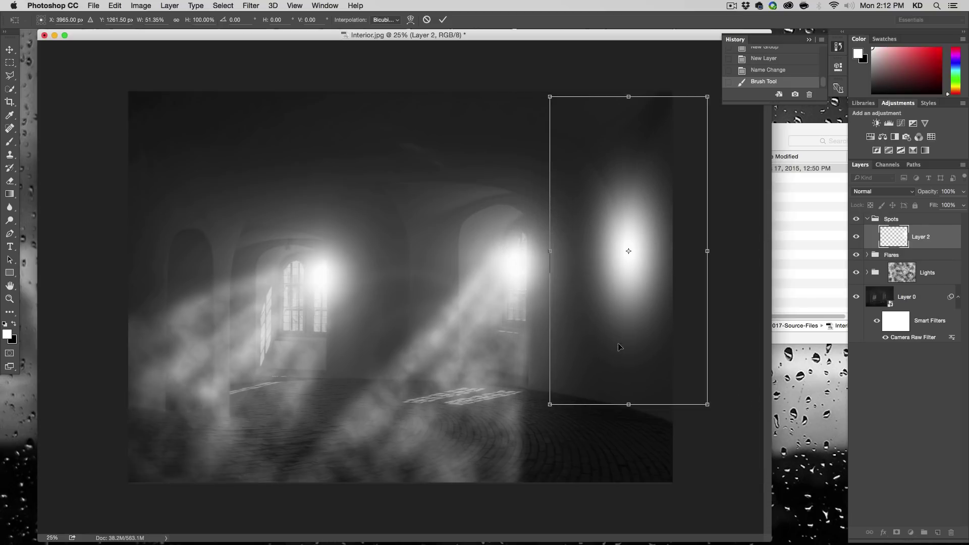
- Rotate the white spot on the dark wall about 28° and pinch its lower end in perspective
{"action": "left_click_drag", "start_coordinate": [626, 338], "coordinate": [591, 338]}
{"action": "left_click_drag", "start_coordinate": [652, 438], "coordinate": [576, 446]}
{"action": "left_click_drag", "start_coordinate": [591, 424], "coordinate": [555, 404]}
{"action": "left_click_drag", "start_coordinate": [559, 312], "coordinate": [589, 307]}
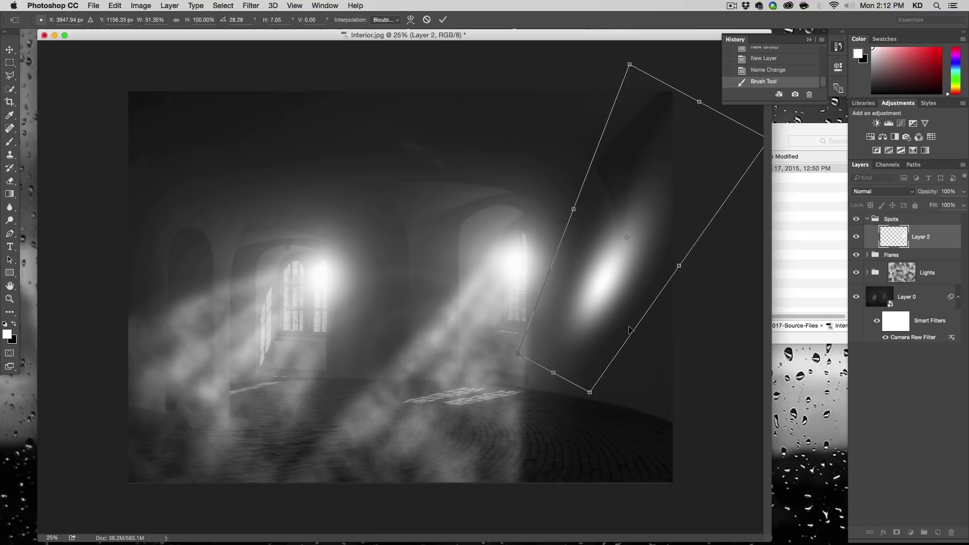
{"action": "left_click_drag", "start_coordinate": [589, 392], "coordinate": [579, 386]}
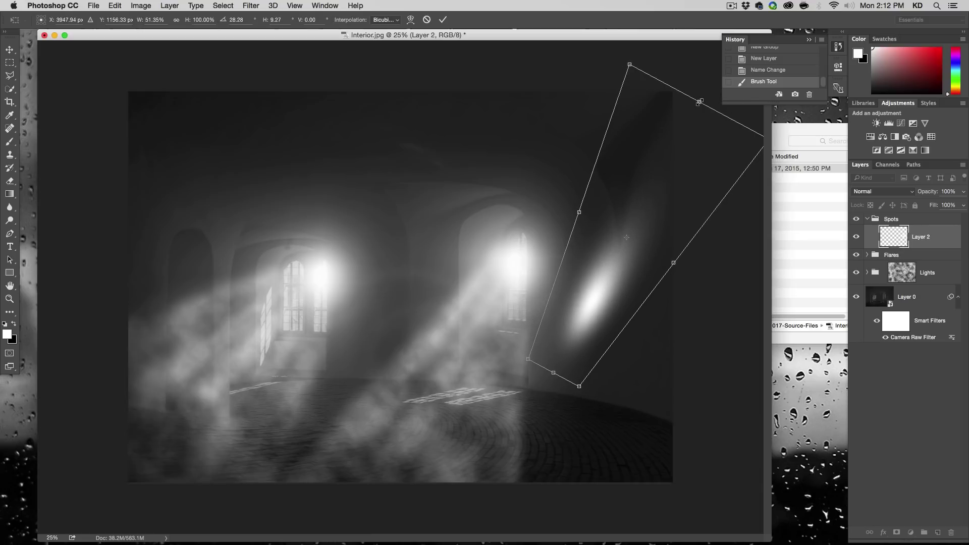
- Widen the spot's upper end in perspective, enlarge the spot, place it at the photo's right edge, and apply the transformation
{"action": "left_click_drag", "start_coordinate": [695, 99], "coordinate": [643, 183]}
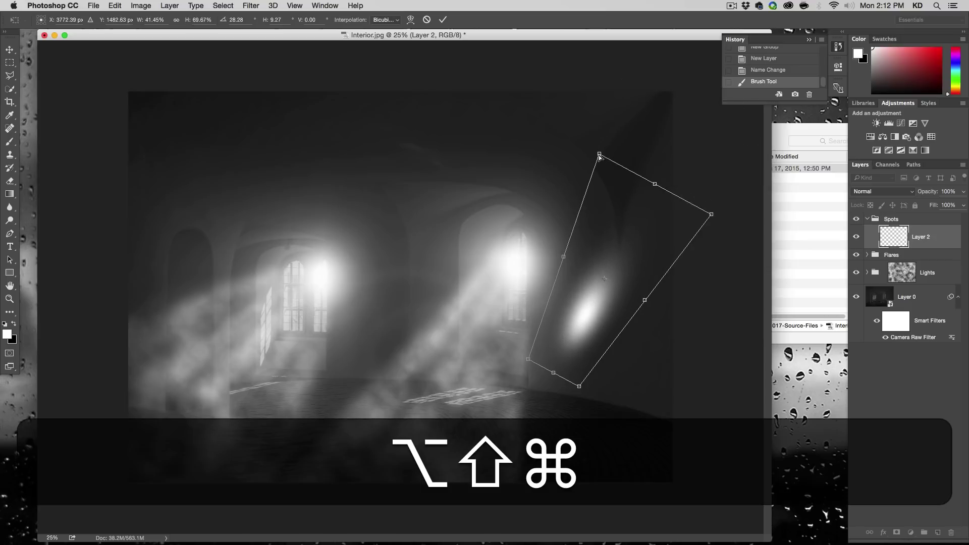
{"action": "left_click_drag", "start_coordinate": [598, 152], "coordinate": [563, 135]}
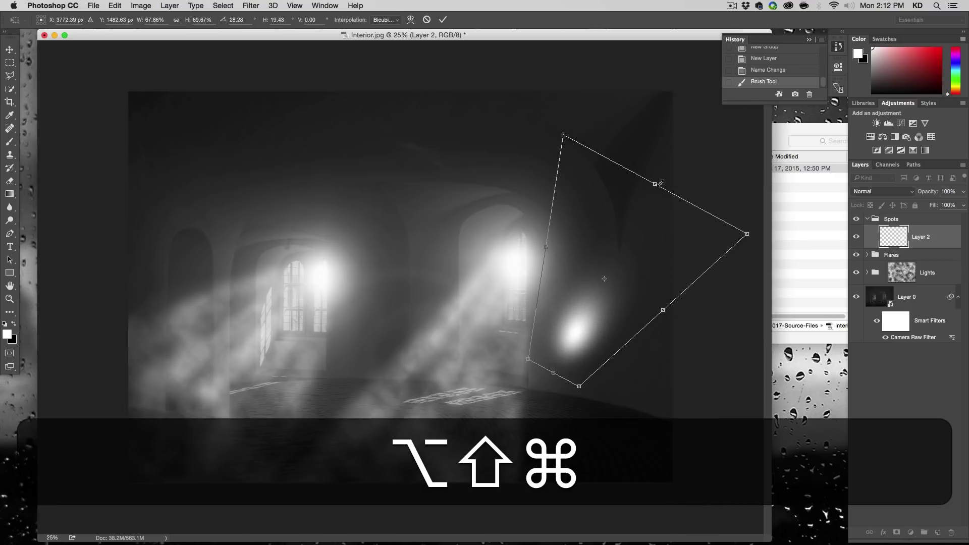
{"action": "left_click_drag", "start_coordinate": [580, 385], "coordinate": [612, 358]}
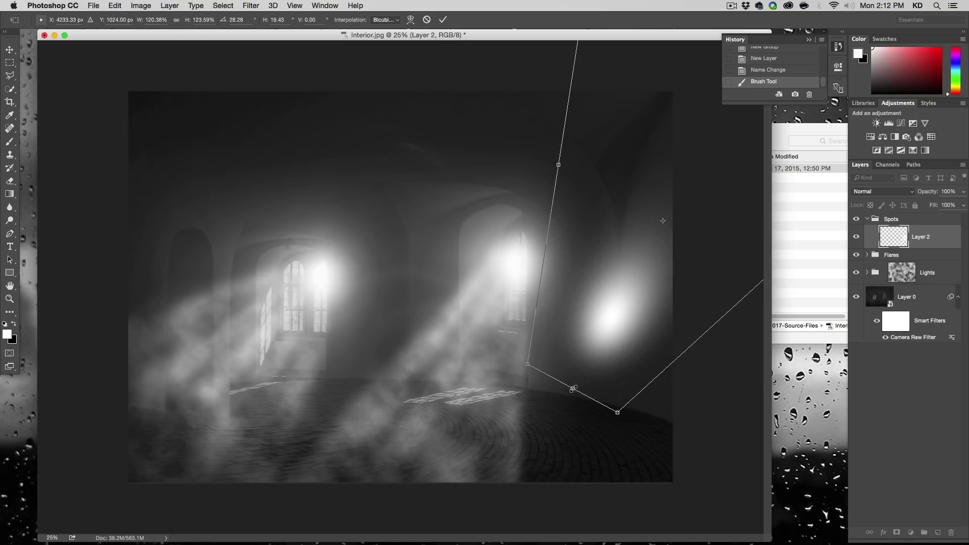
{"action": "left_click_drag", "start_coordinate": [571, 390], "coordinate": [588, 488]}
{"action": "left_click_drag", "start_coordinate": [599, 363], "coordinate": [640, 314]}
{"action": "key", "text": "Return"}
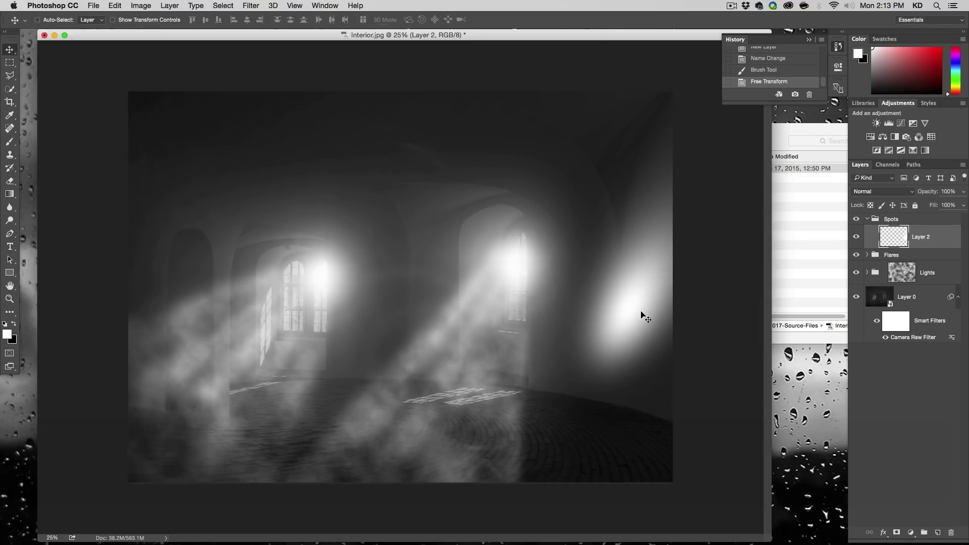
- Duplicate the spot to the photo's upper-left corner and rotate the copy to lie nearly horizontal, at about 69°
{"action": "left_click_drag", "start_coordinate": [633, 281], "coordinate": [233, 207]}
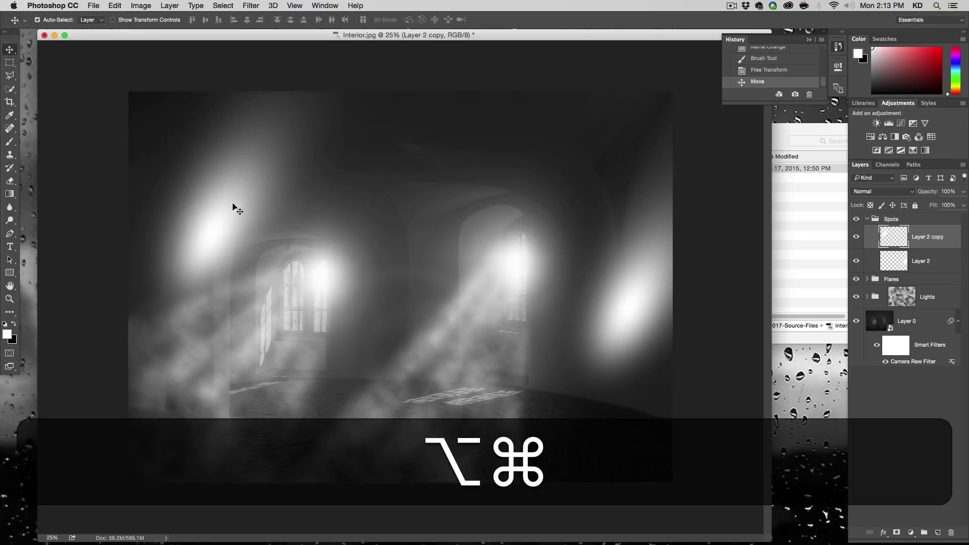
{"action": "key", "text": "super+t"}
{"action": "left_click_drag", "start_coordinate": [520, 181], "coordinate": [308, 544]}
{"action": "left_click_drag", "start_coordinate": [203, 111], "coordinate": [255, 159]}
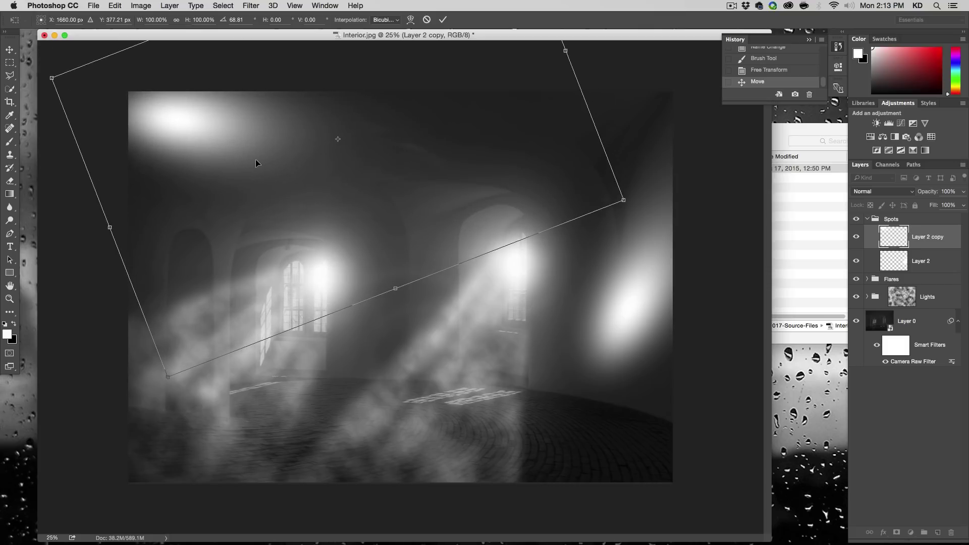
{"action": "key", "text": "Return"}
- Duplicate the upper-left spot onto the floor at the photo's lower right, rotating it about 9° and scaling it to about 79%
{"action": "left_click_drag", "start_coordinate": [332, 207], "coordinate": [610, 446]}
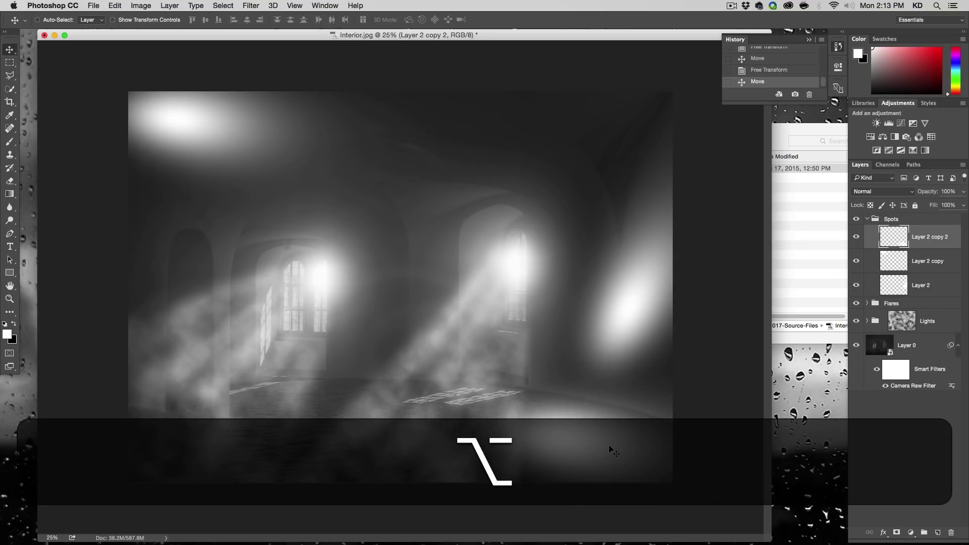
{"action": "key", "text": "alt+super+t"}
{"action": "left_click_drag", "start_coordinate": [525, 320], "coordinate": [548, 291]}
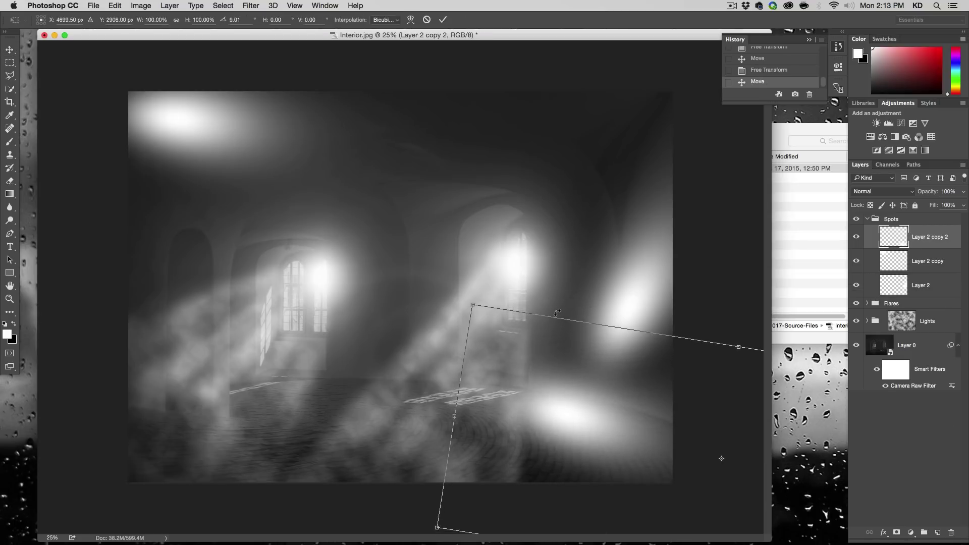
{"action": "left_click_drag", "start_coordinate": [475, 304], "coordinate": [506, 372]}
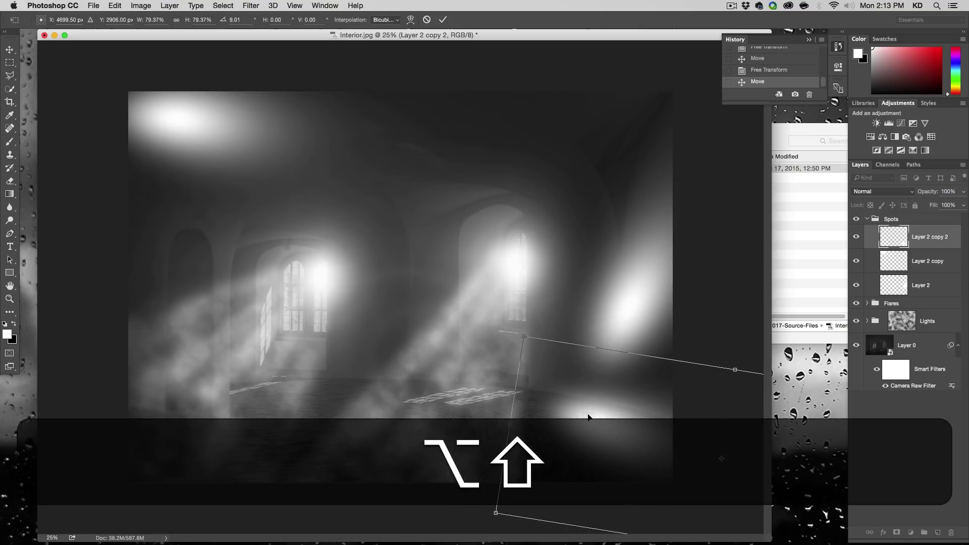
{"action": "left_click_drag", "start_coordinate": [588, 414], "coordinate": [549, 426]}
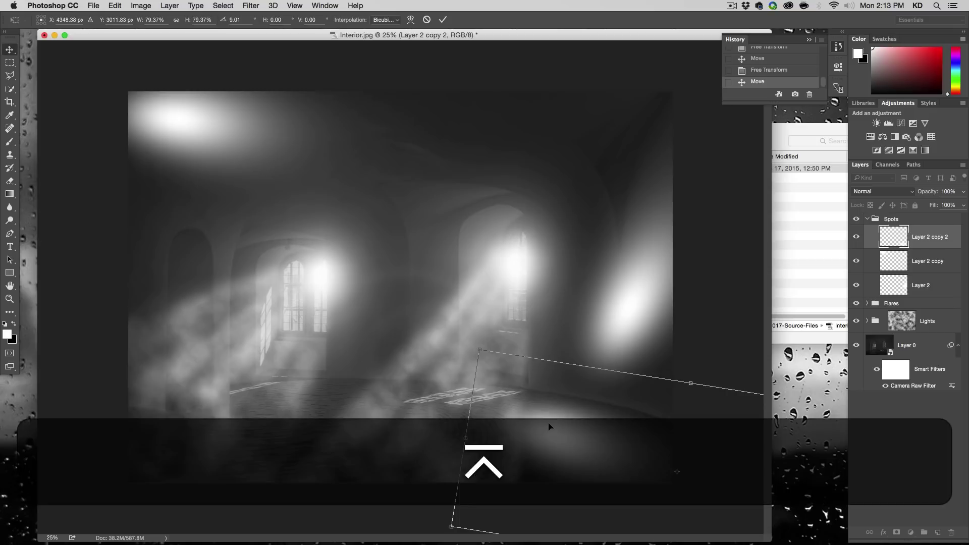
{"action": "key", "text": "Return"}
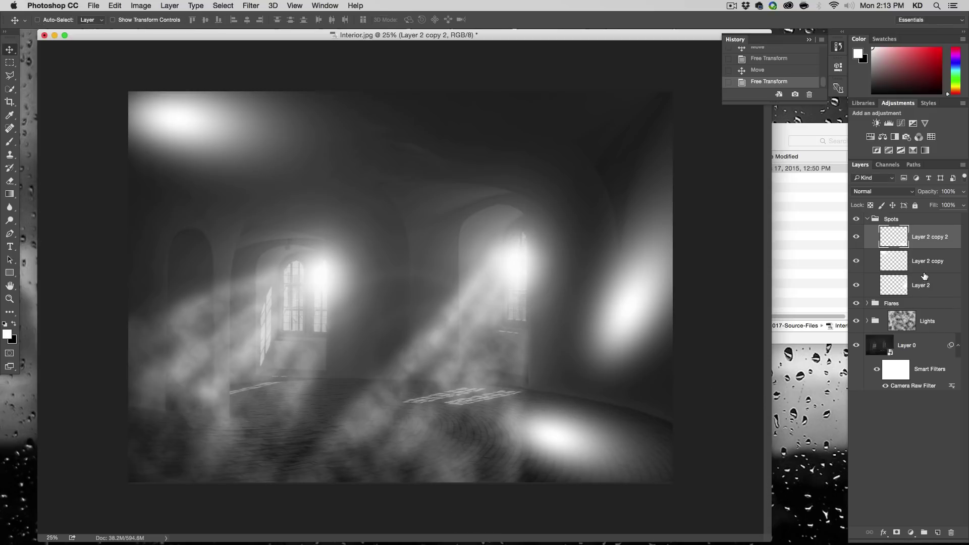
- Set the opacity of all three spot layers to 30% and collapse the Spots group
{"action": "left_click", "coordinate": [927, 284], "text": "shift"}
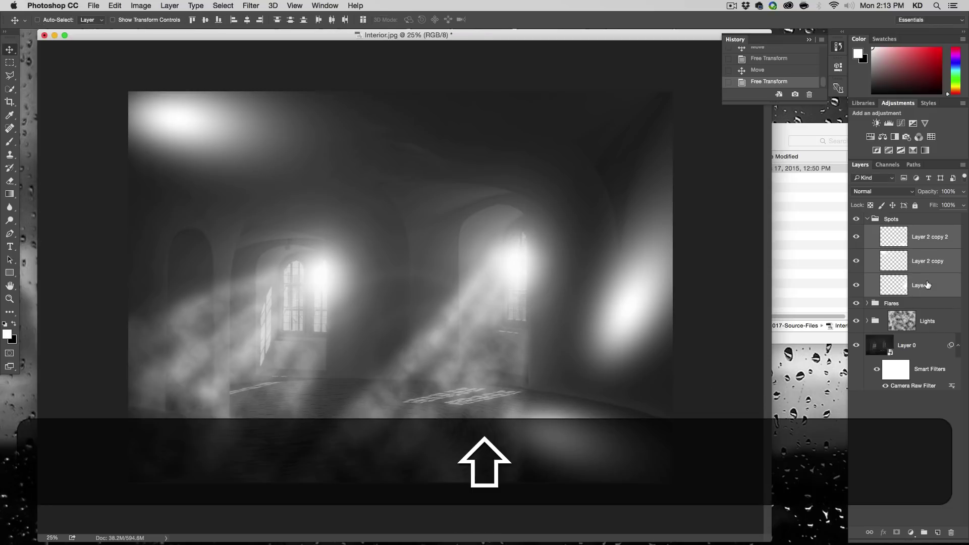
{"action": "key", "text": "v"}
{"action": "key", "text": "2"}
{"action": "key", "text": "0"}
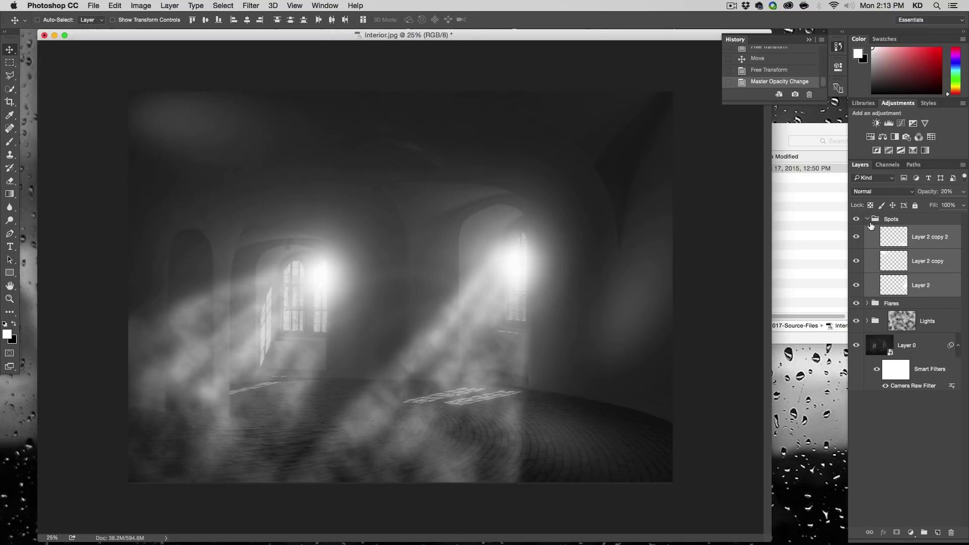
{"action": "key", "text": "3"}
{"action": "key", "text": "0"}
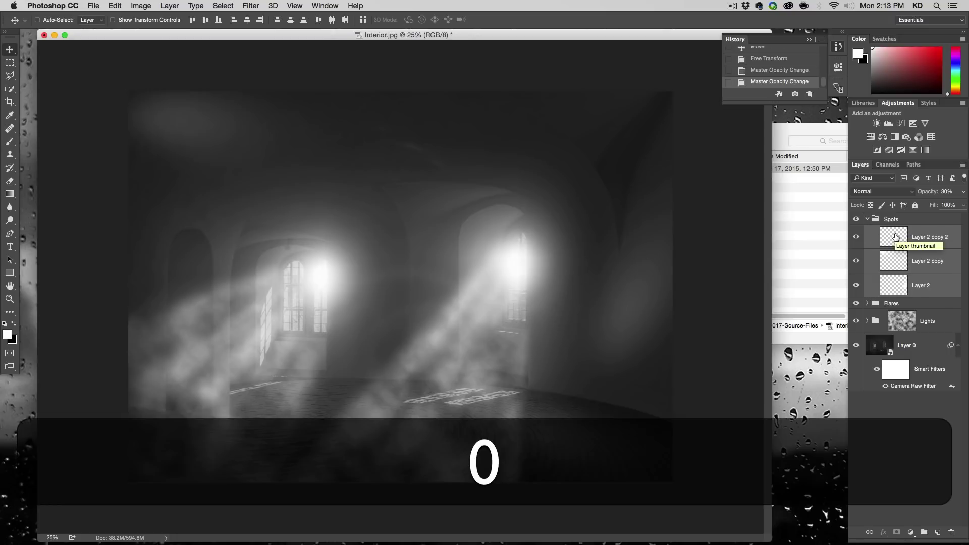
{"action": "left_click", "coordinate": [866, 220]}
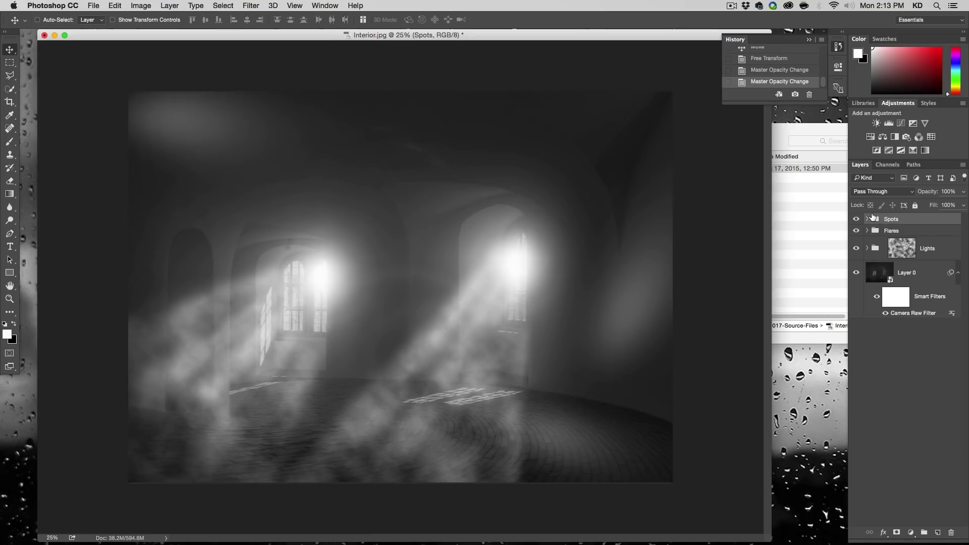
- Add a new layer directly above Layer 0 and fill it with black in Normal mode at 100% opacity
{"action": "left_click", "coordinate": [917, 270]}
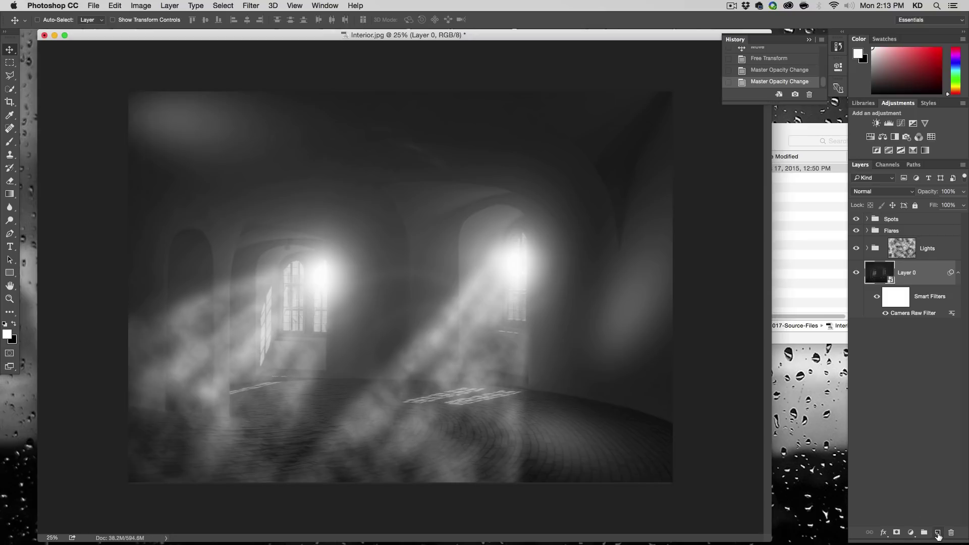
{"action": "left_click", "coordinate": [937, 533]}
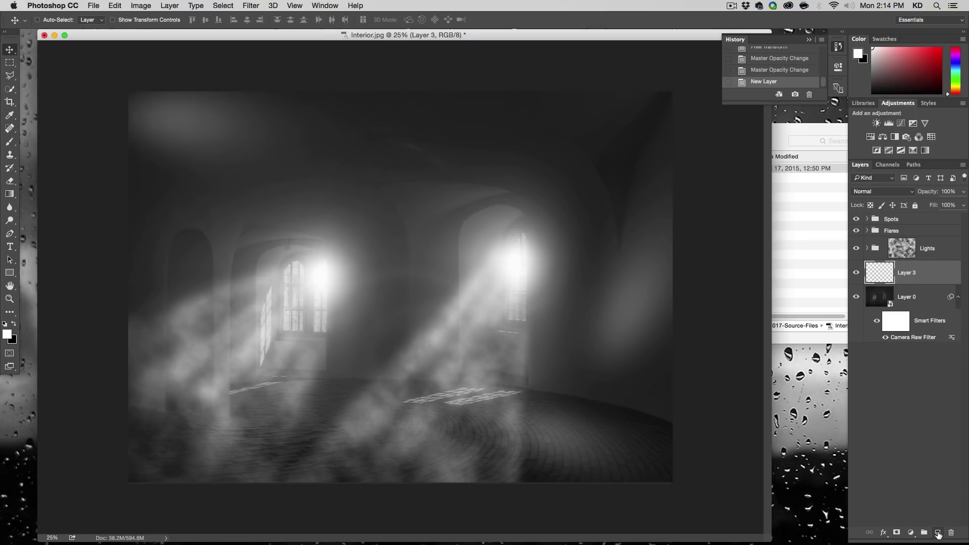
{"action": "key", "text": "d"}
{"action": "key", "text": "alt+BackSpace"}
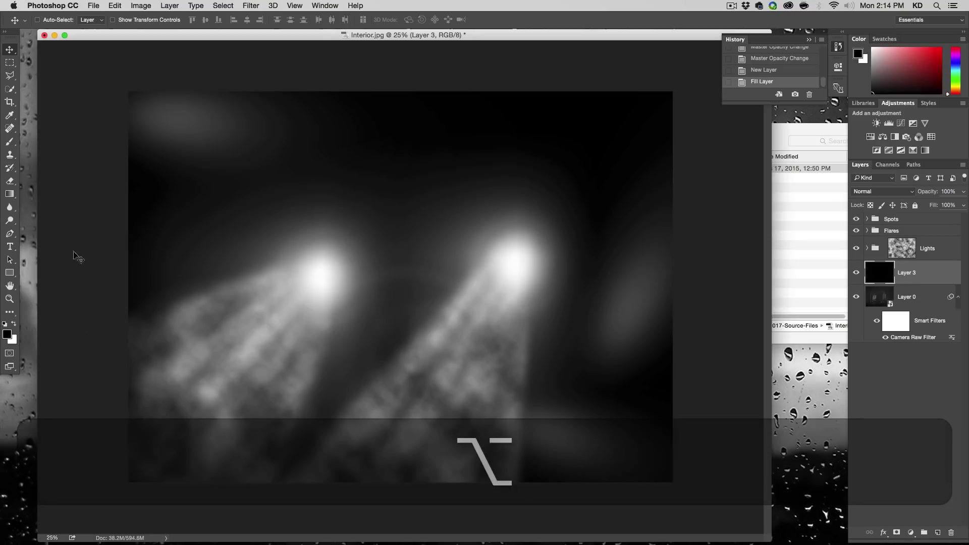
{"action": "left_click", "coordinate": [115, 6]}
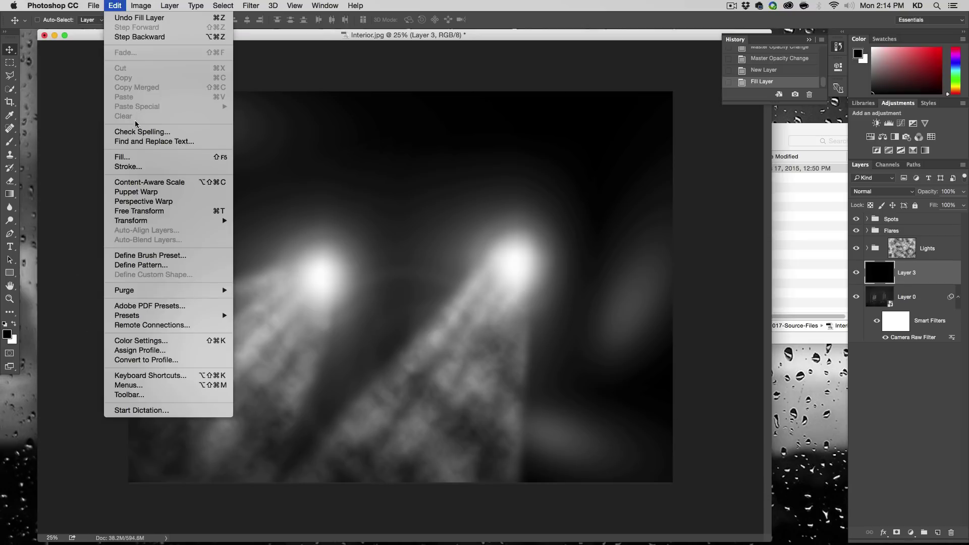
{"action": "left_click", "coordinate": [143, 157]}
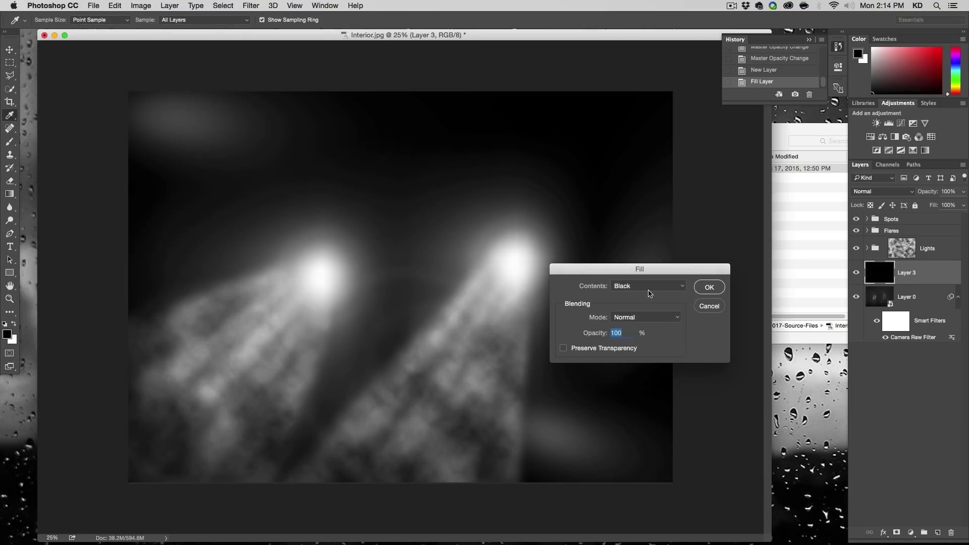
{"action": "left_click", "coordinate": [707, 287]}
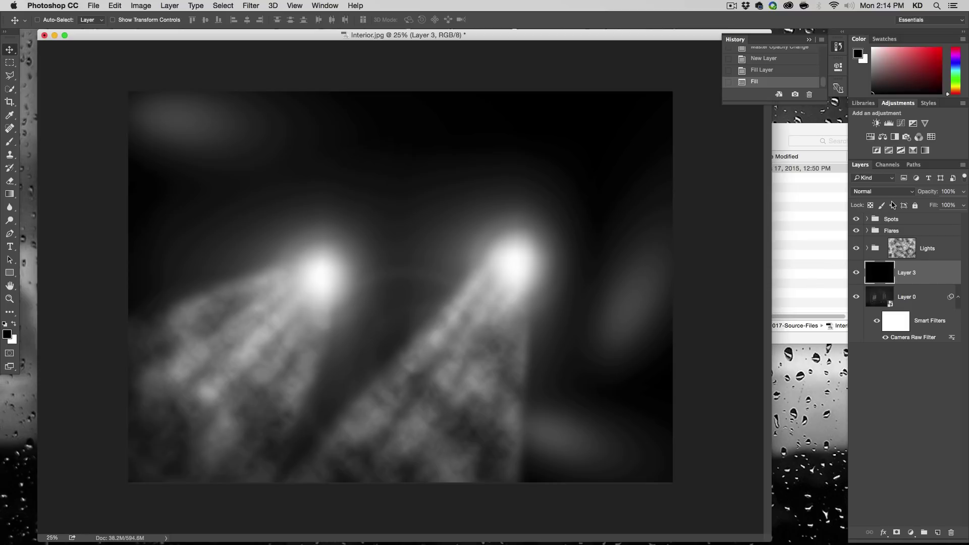
- Load the luminosity of the composite RGB channel as a selection
{"action": "left_click", "coordinate": [889, 165]}
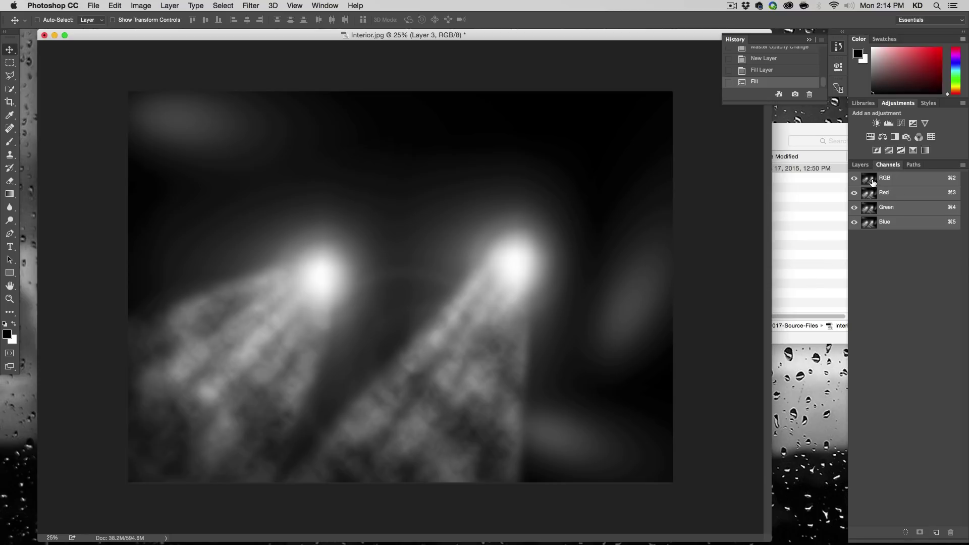
{"action": "key", "text": "super"}
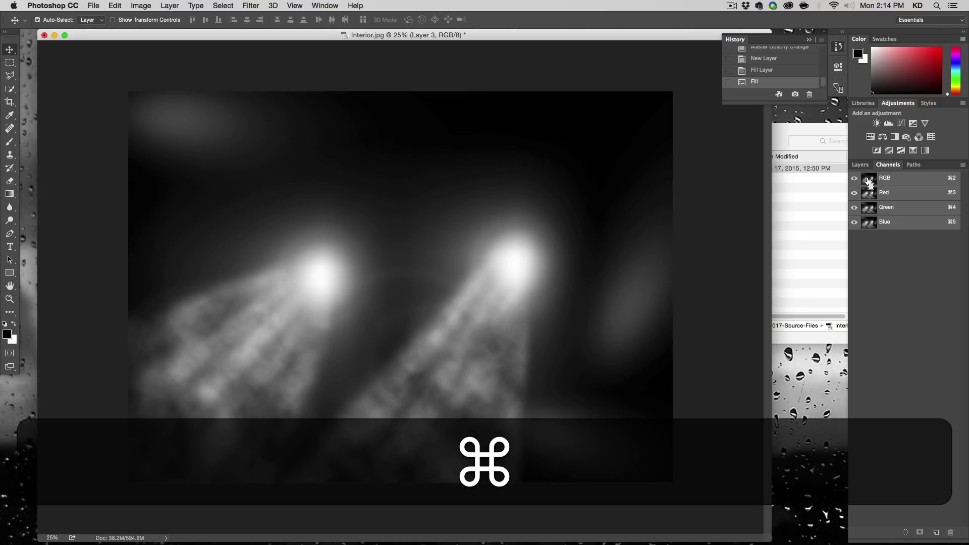
{"action": "left_click", "coordinate": [868, 181], "text": "super"}
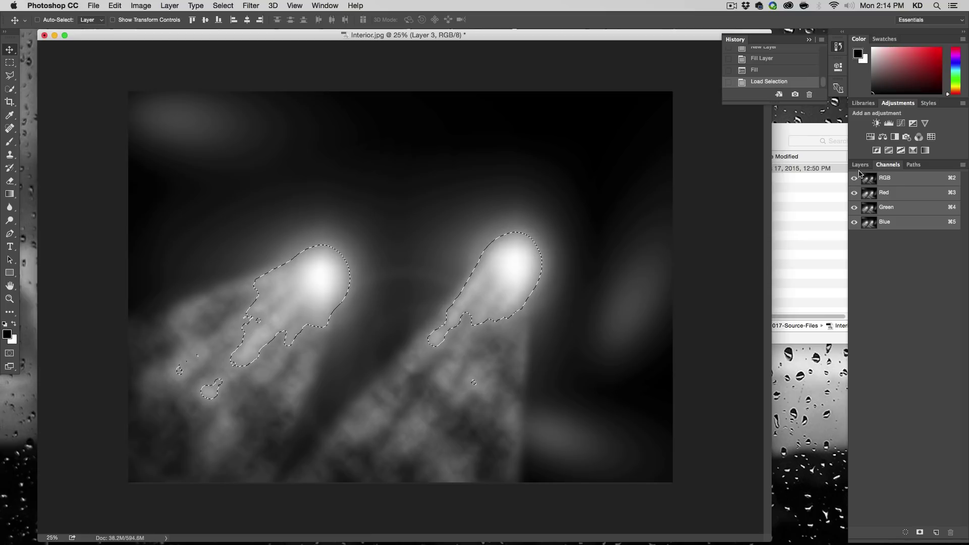
- Examine the loaded selection as a grayscale Quick Mask with the image channels hidden, and leave Quick Mask mode
{"action": "left_click", "coordinate": [10, 354]}
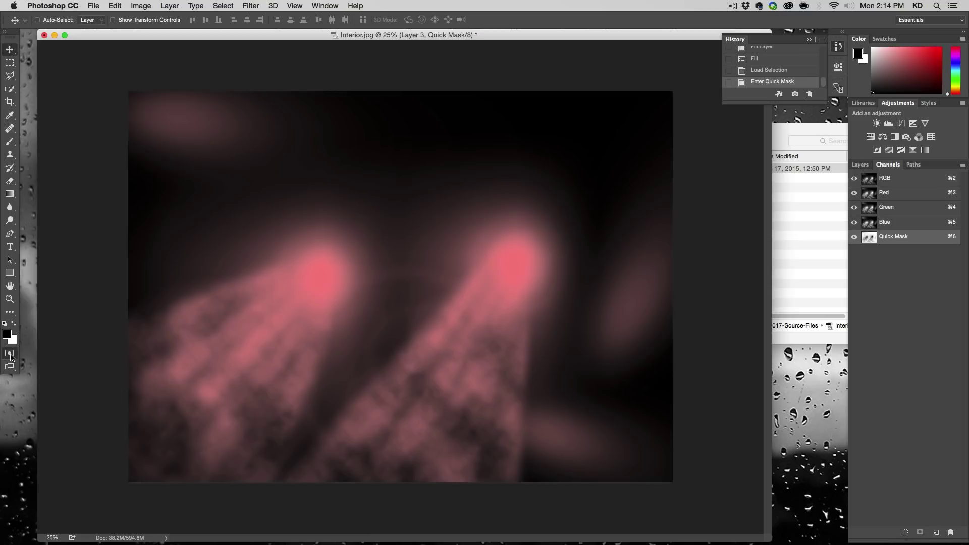
{"action": "left_click", "coordinate": [853, 179]}
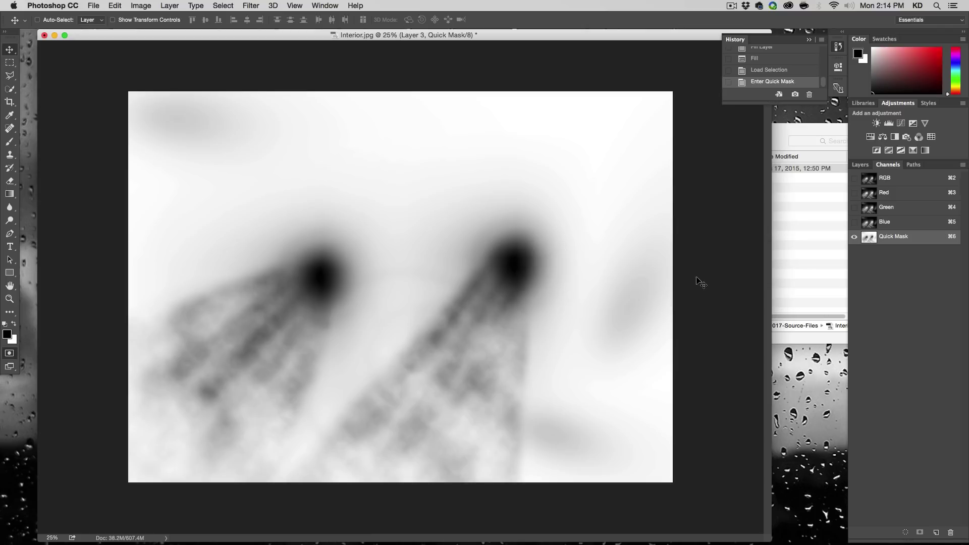
{"action": "left_click", "coordinate": [9, 353]}
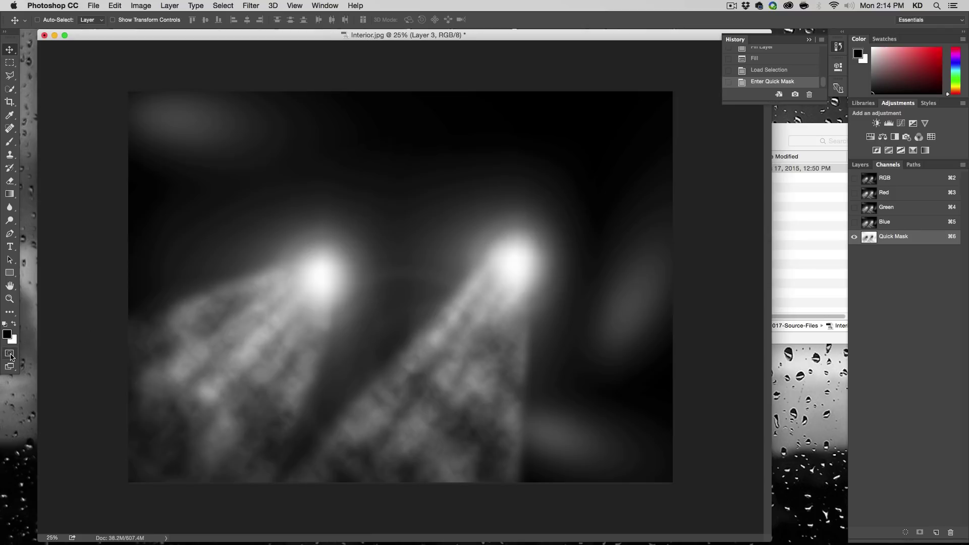
- Group the Spots, Flares and Lights groups together and name the new group Lighting
{"action": "left_click", "coordinate": [860, 164]}
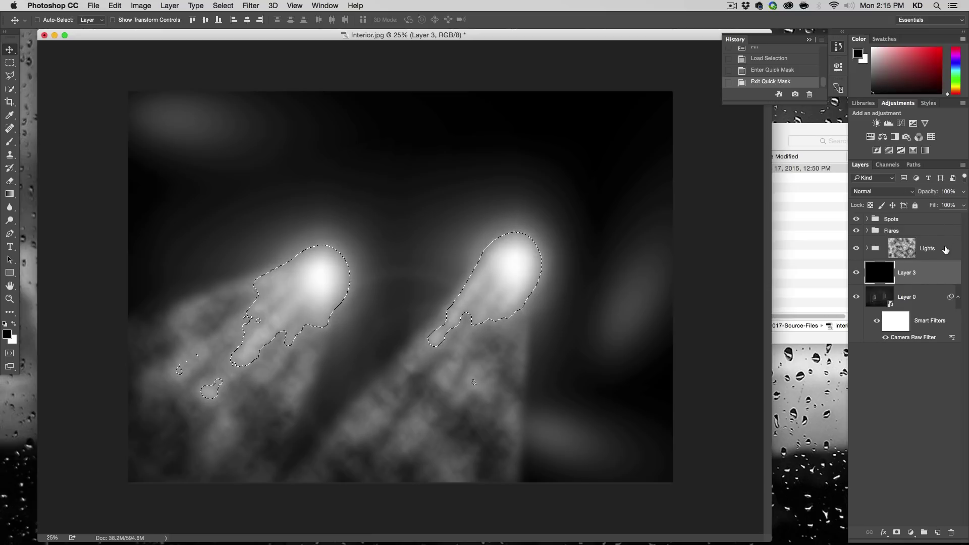
{"action": "left_click", "coordinate": [906, 223]}
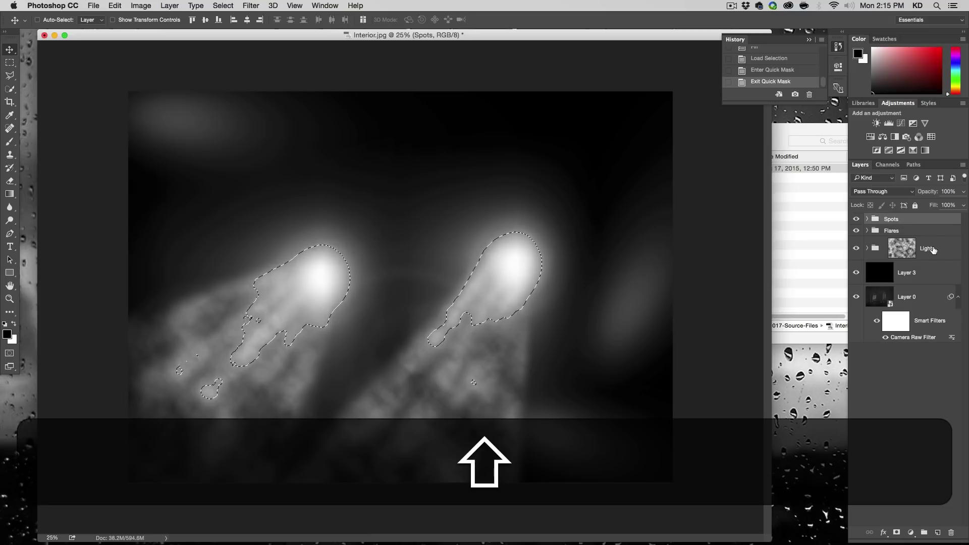
{"action": "left_click", "coordinate": [933, 259], "text": "shift"}
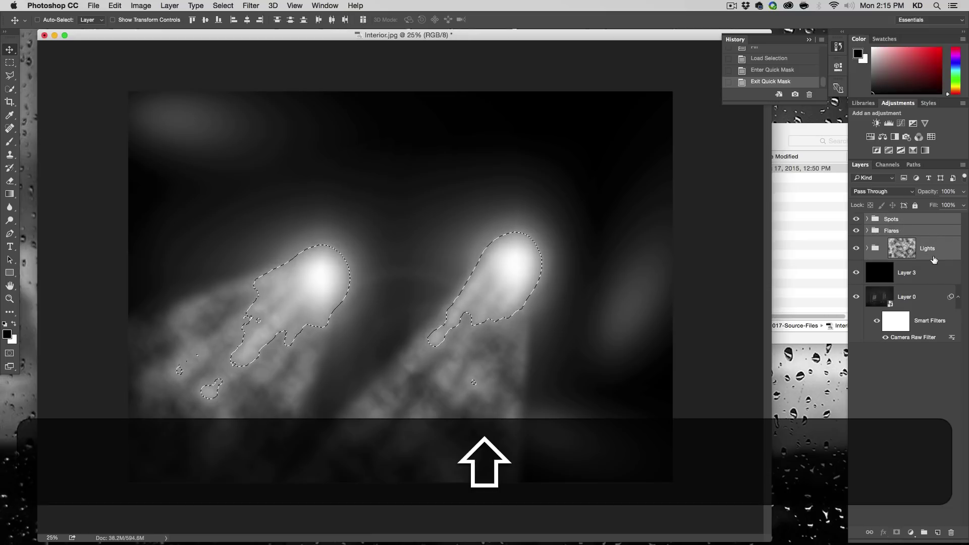
{"action": "left_click", "coordinate": [923, 534]}
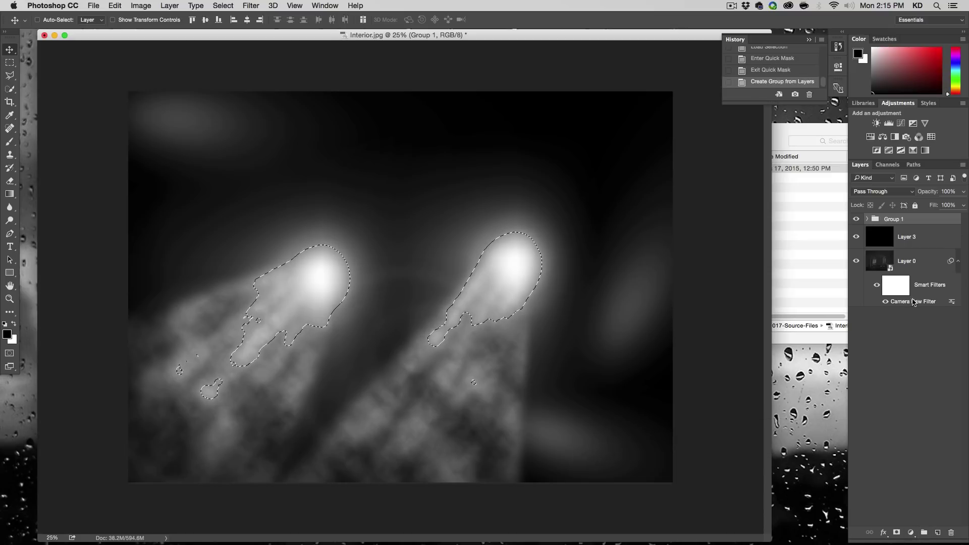
{"action": "double_click", "coordinate": [893, 219]}
{"action": "type", "text": "Lightin"}
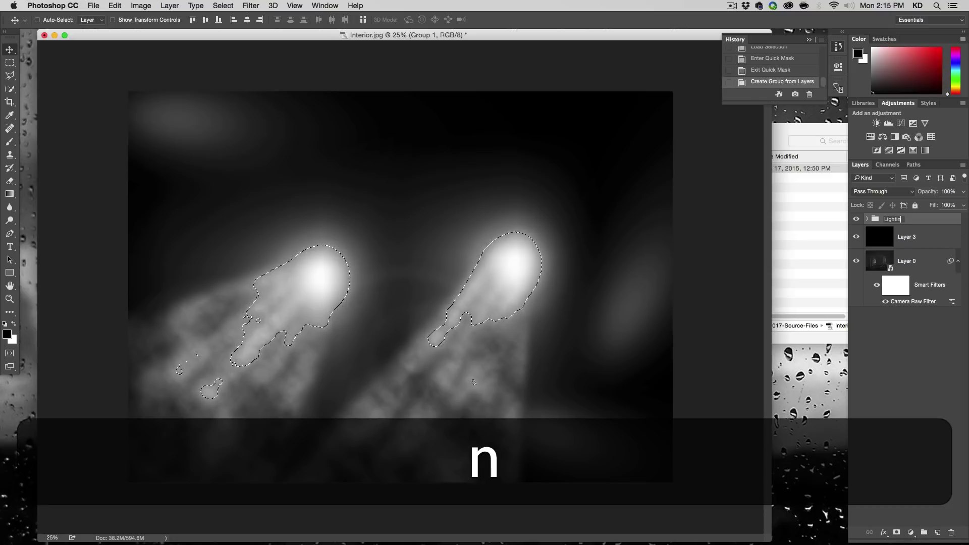
{"action": "type", "text": "g"}
{"action": "key", "text": "Return"}
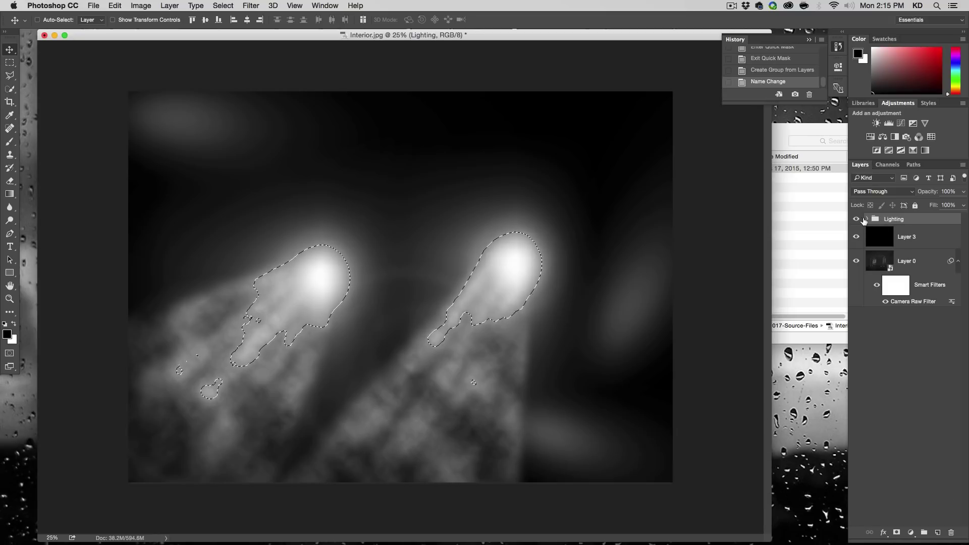
- Hide the Lighting group and the black Layer 3, and duplicate Layer 0
{"action": "left_click", "coordinate": [856, 219]}
{"action": "left_click", "coordinate": [856, 237]}
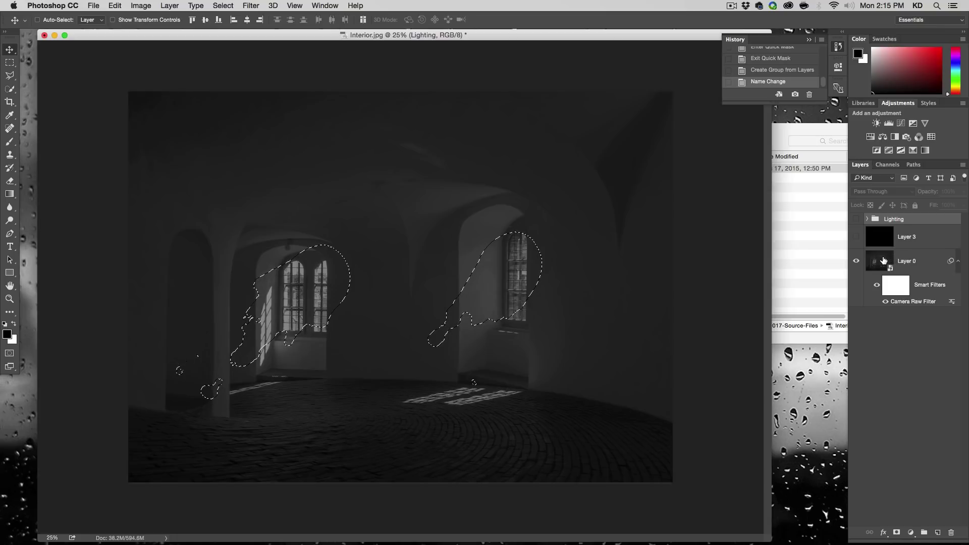
{"action": "left_click", "coordinate": [917, 261]}
{"action": "left_click_drag", "start_coordinate": [881, 261], "coordinate": [937, 532]}
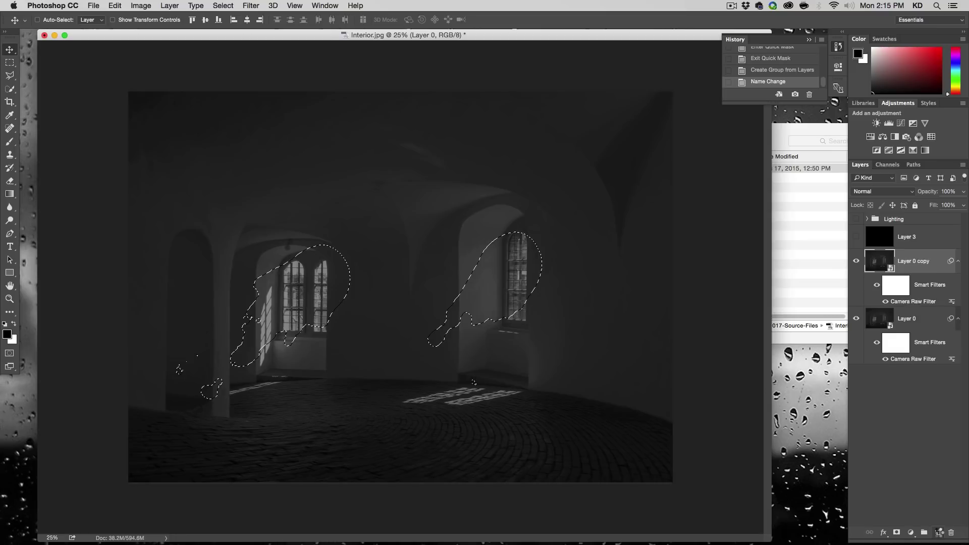
- Set the Exposure to +2.00 in the Layer 0 copy's Camera Raw filter and add a layer mask from the active selection
{"action": "double_click", "coordinate": [913, 302]}
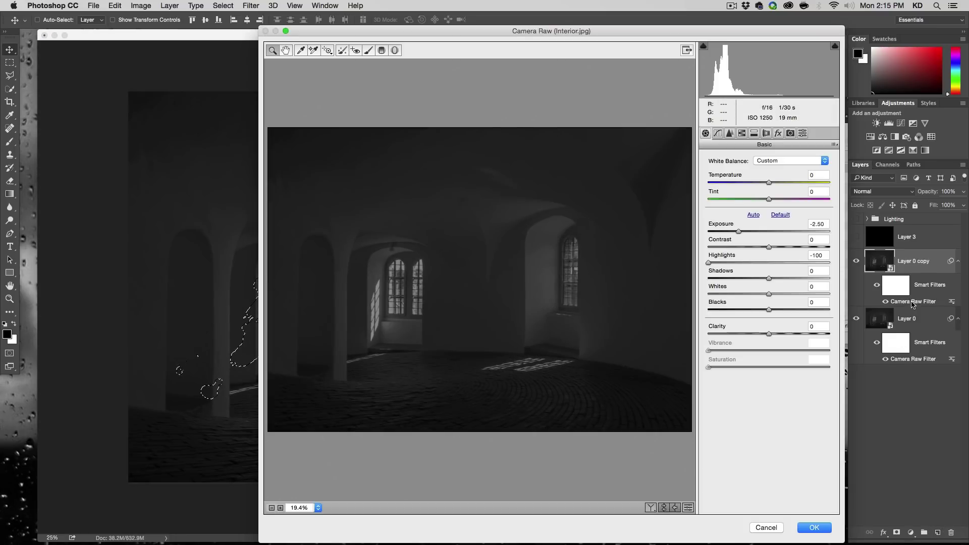
{"action": "left_click", "coordinate": [814, 224]}
{"action": "type", "text": "1"}
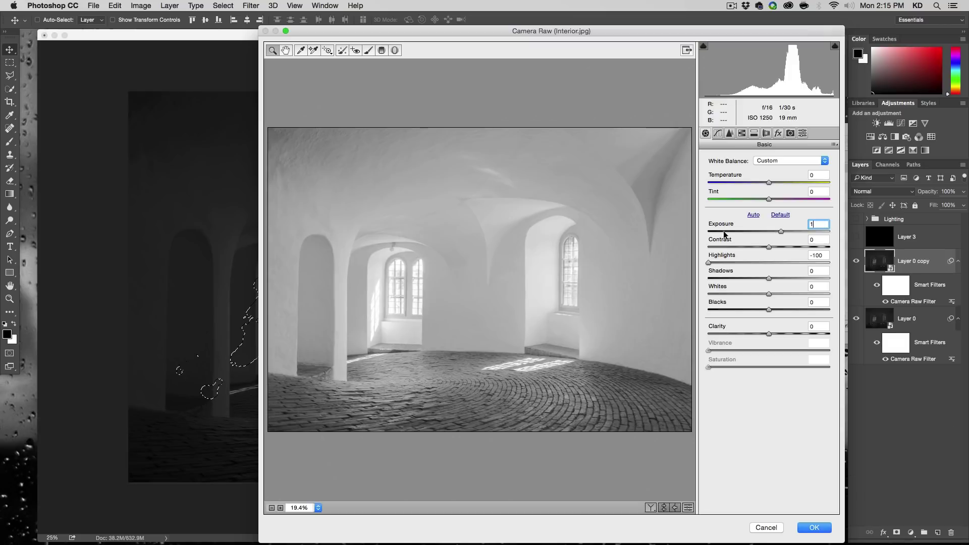
{"action": "key", "text": "shift+Left"}
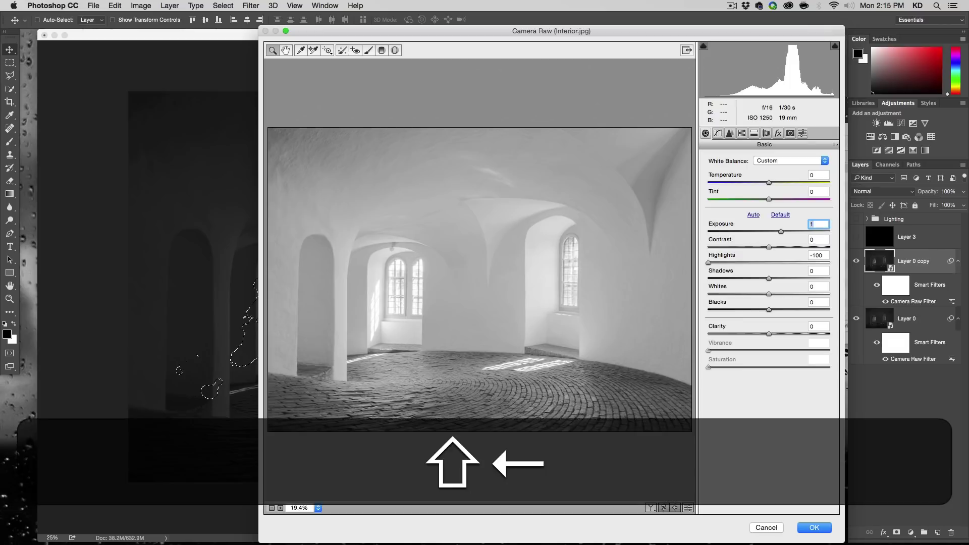
{"action": "type", "text": "2"}
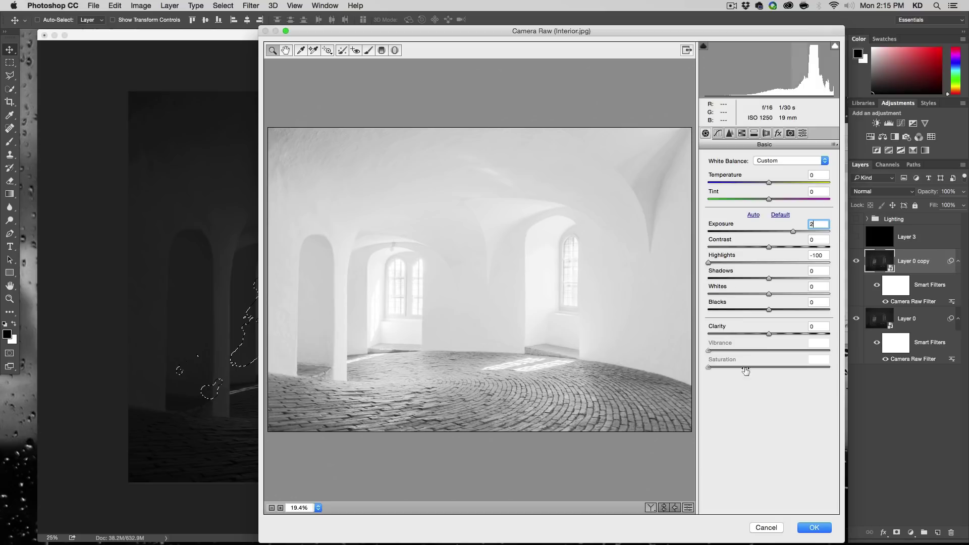
{"action": "left_click", "coordinate": [813, 528]}
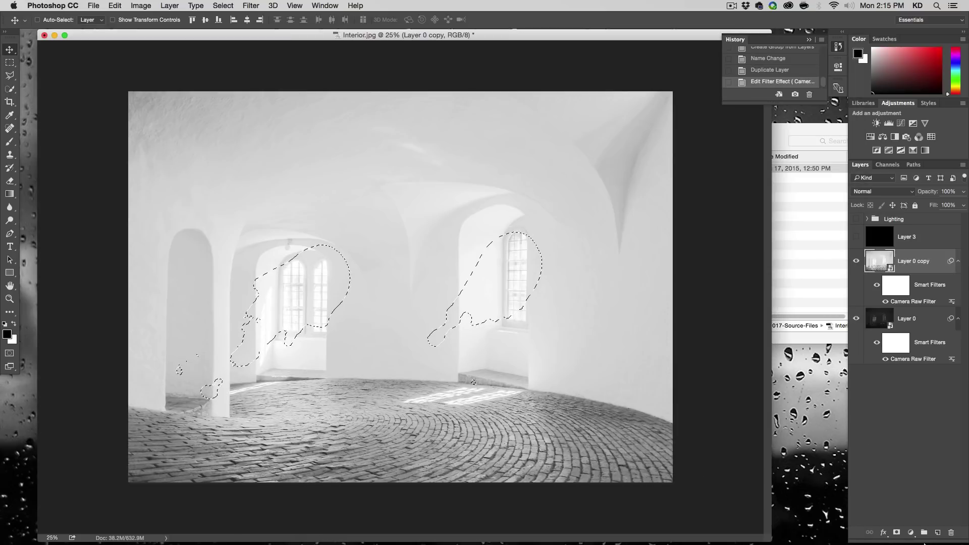
{"action": "left_click", "coordinate": [897, 532]}
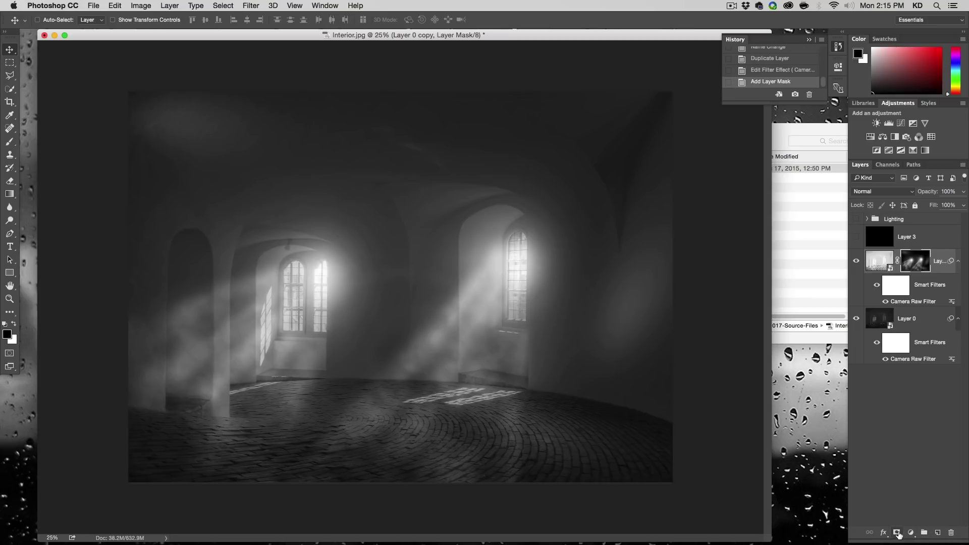
- Examine the masked copy placed over the black Layer 3, and restore the previous layer visibility and order
{"action": "left_click_drag", "start_coordinate": [878, 262], "coordinate": [879, 228]}
{"action": "left_click", "coordinate": [856, 295]}
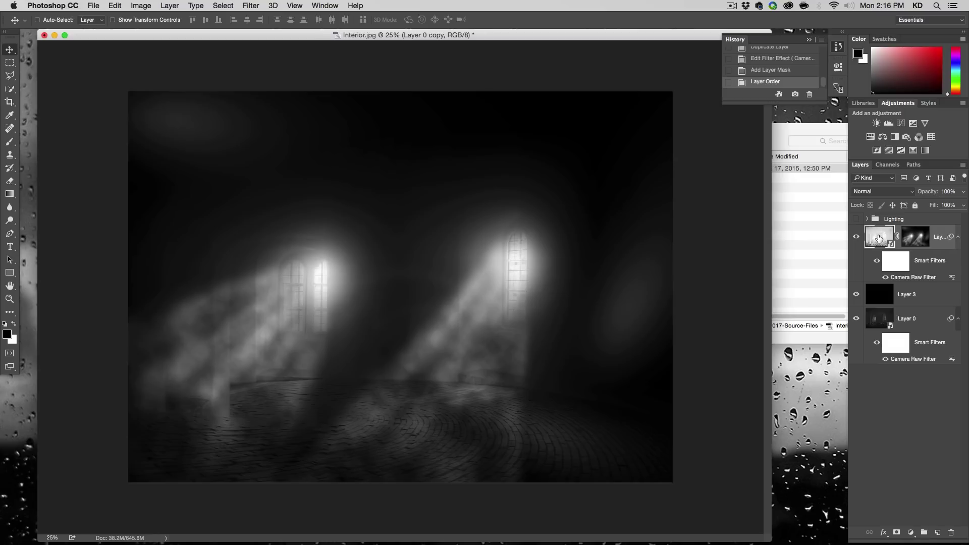
{"action": "left_click", "coordinate": [856, 295]}
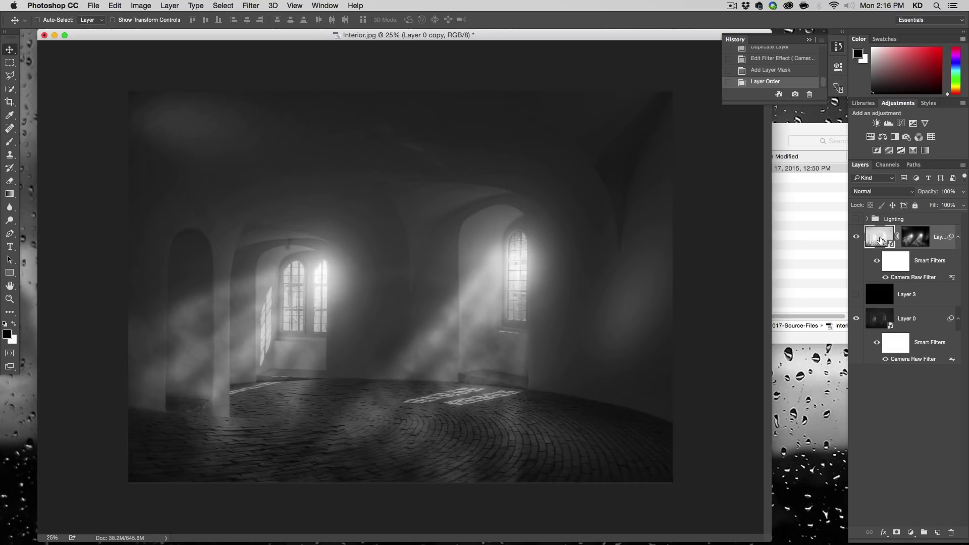
{"action": "left_click_drag", "start_coordinate": [879, 241], "coordinate": [876, 306]}
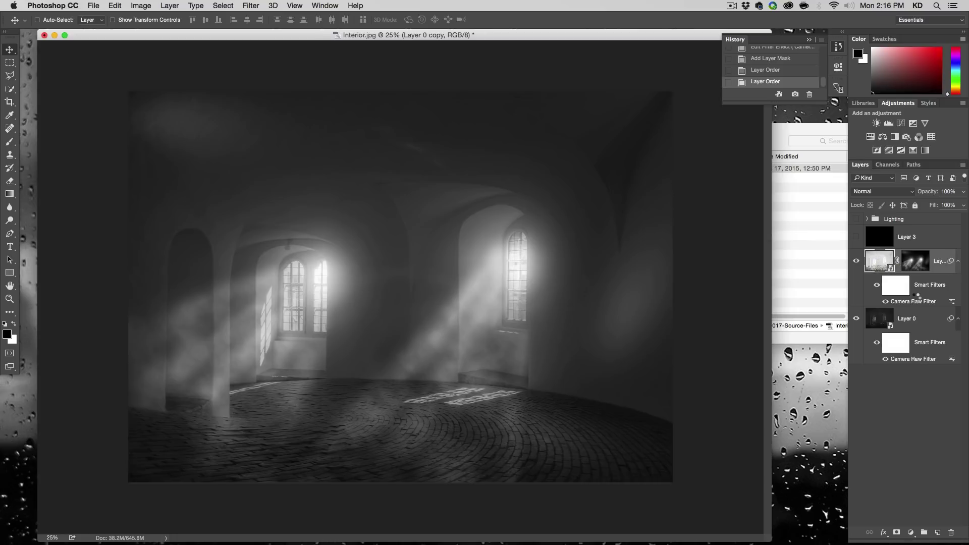
- Soften the masked copy through its Camera Raw filter with Shadows at +100 and Clarity at about -74, keeping Exposure at +2.00
{"action": "double_click", "coordinate": [917, 298]}
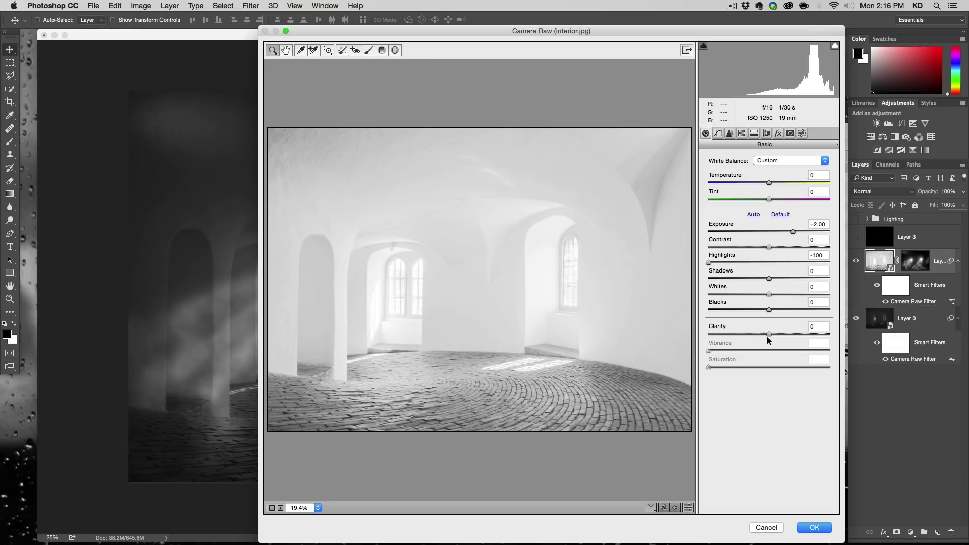
{"action": "left_click_drag", "start_coordinate": [761, 331], "coordinate": [729, 332]}
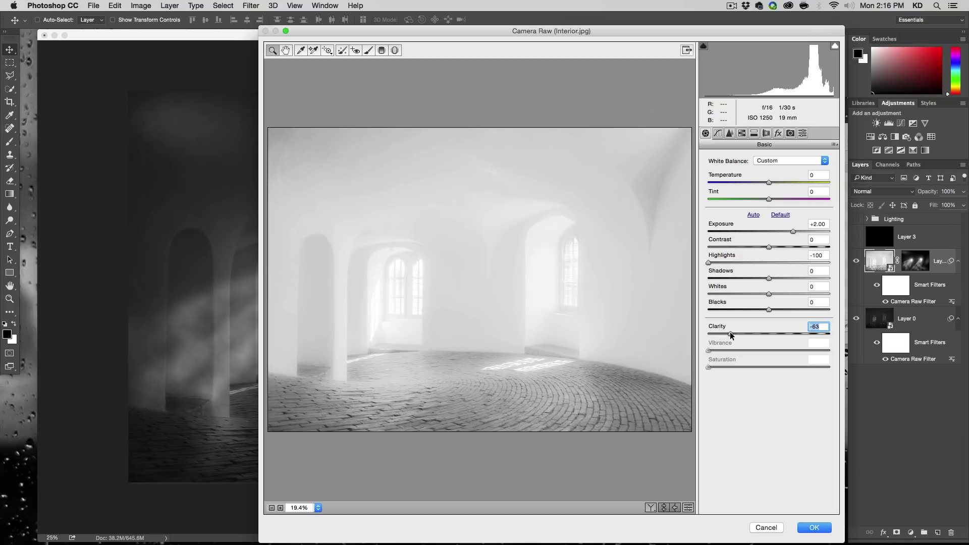
{"action": "left_click_drag", "start_coordinate": [668, 33], "coordinate": [880, 97]}
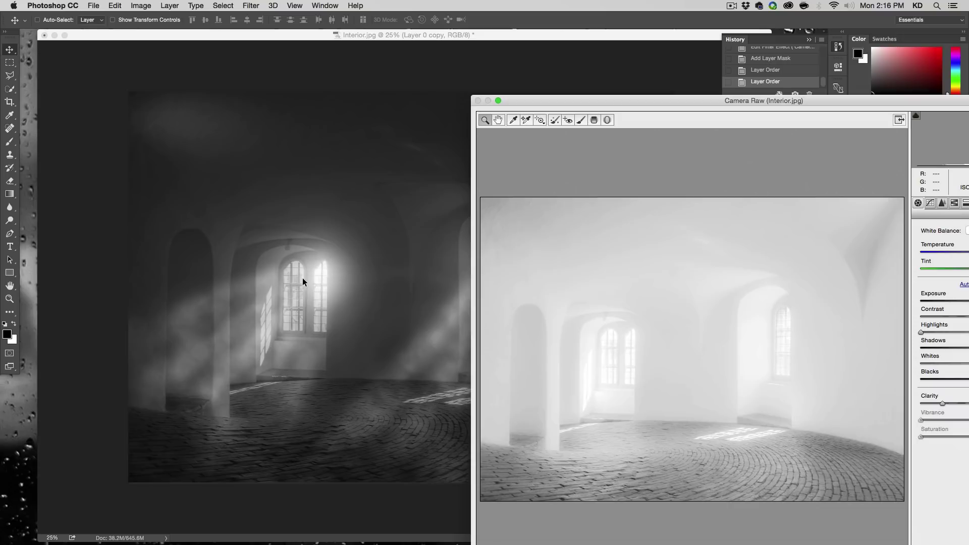
{"action": "left_click_drag", "start_coordinate": [708, 101], "coordinate": [524, 55]}
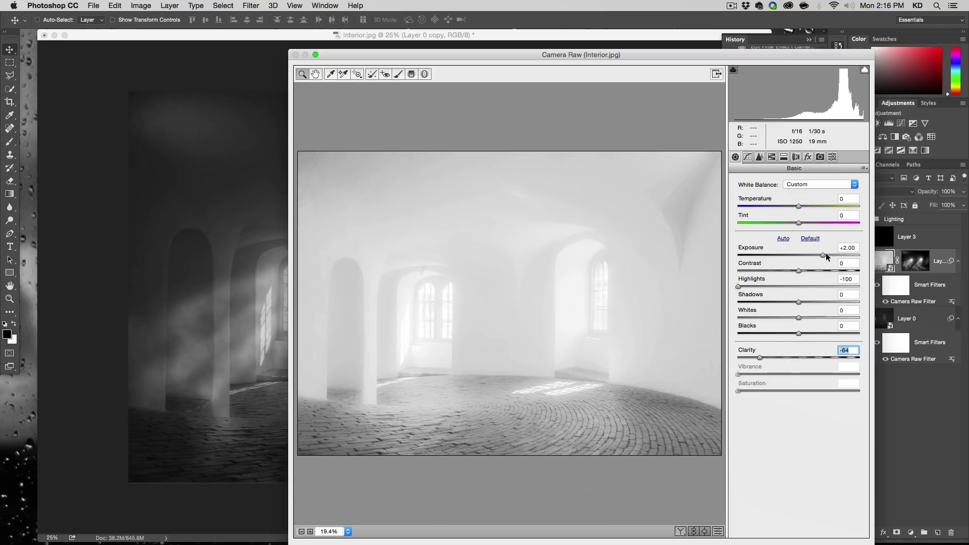
{"action": "left_click_drag", "start_coordinate": [826, 254], "coordinate": [828, 258]}
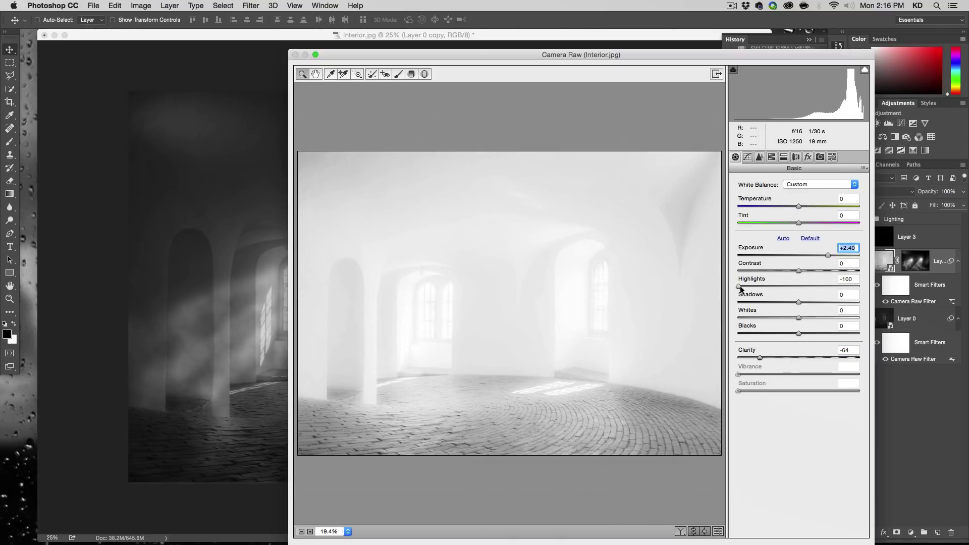
{"action": "left_click_drag", "start_coordinate": [738, 286], "coordinate": [673, 282]}
{"action": "left_click_drag", "start_coordinate": [825, 253], "coordinate": [820, 256]}
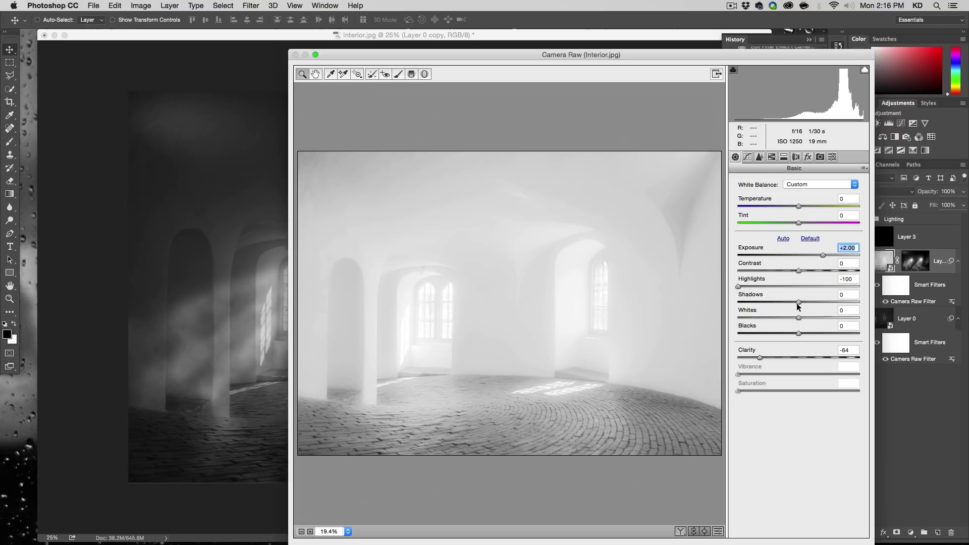
{"action": "left_click_drag", "start_coordinate": [797, 305], "coordinate": [902, 305]}
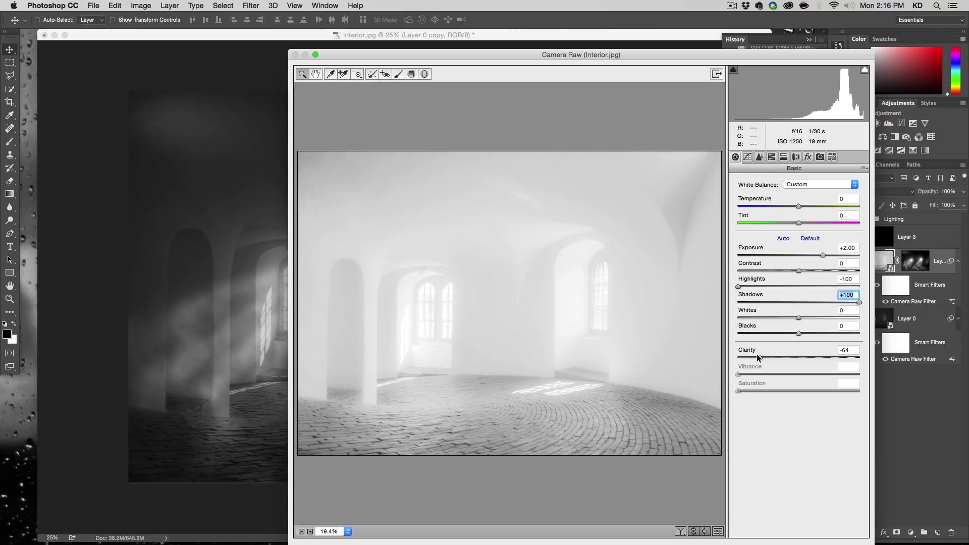
{"action": "left_click_drag", "start_coordinate": [758, 354], "coordinate": [754, 356]}
{"action": "left_click_drag", "start_coordinate": [712, 51], "coordinate": [701, 30]}
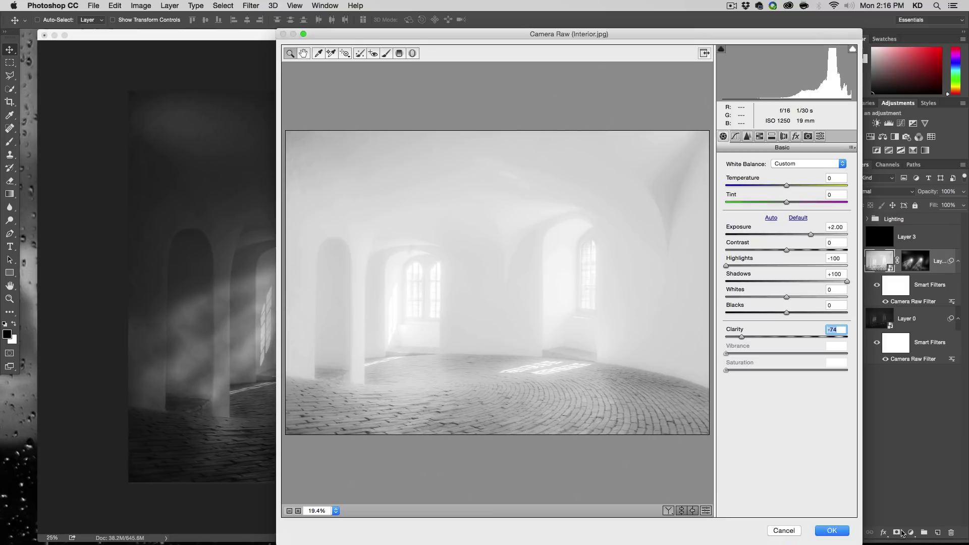
{"action": "left_click", "coordinate": [831, 531]}
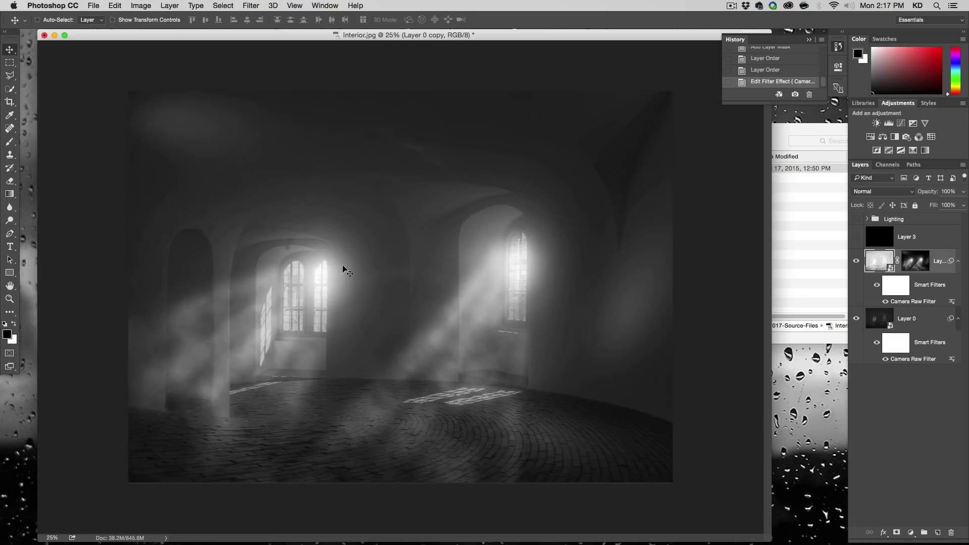
- Brighten the copy's layer mask with a Curves point at about input 45, output 81, comparing the image with and without the preview
{"action": "left_click", "coordinate": [912, 265]}
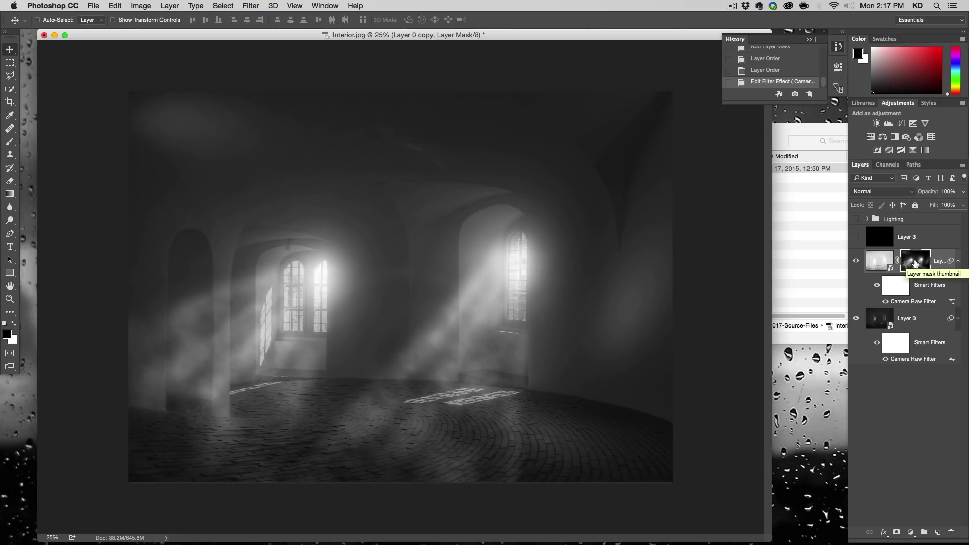
{"action": "key", "text": "super+m"}
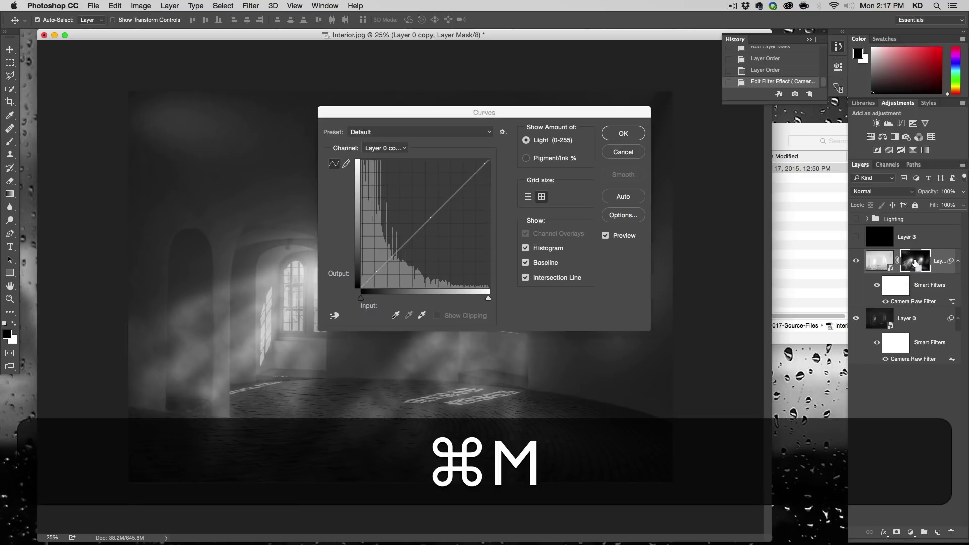
{"action": "left_click_drag", "start_coordinate": [500, 114], "coordinate": [648, 131]}
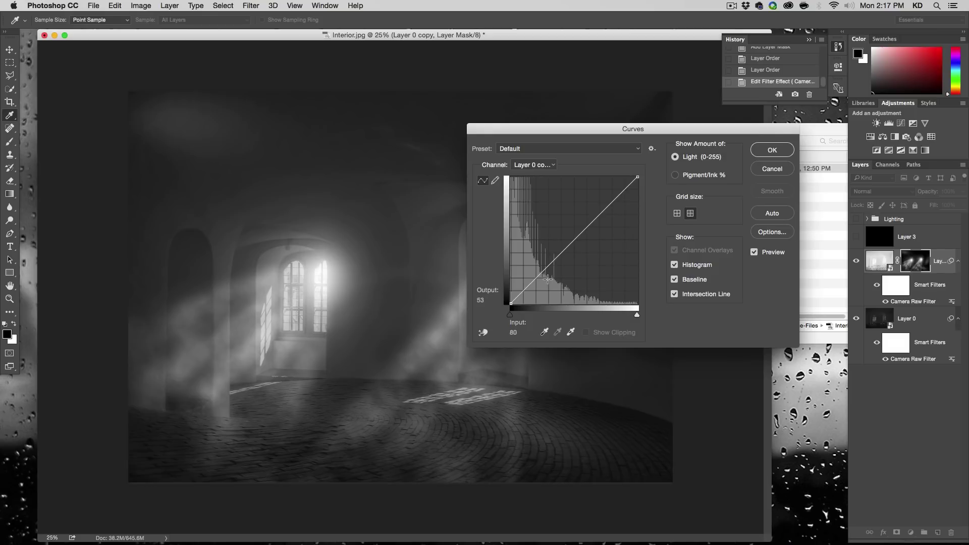
{"action": "left_click", "coordinate": [539, 282]}
{"action": "left_click_drag", "start_coordinate": [539, 282], "coordinate": [533, 268]}
{"action": "left_click_drag", "start_coordinate": [593, 216], "coordinate": [674, 234]}
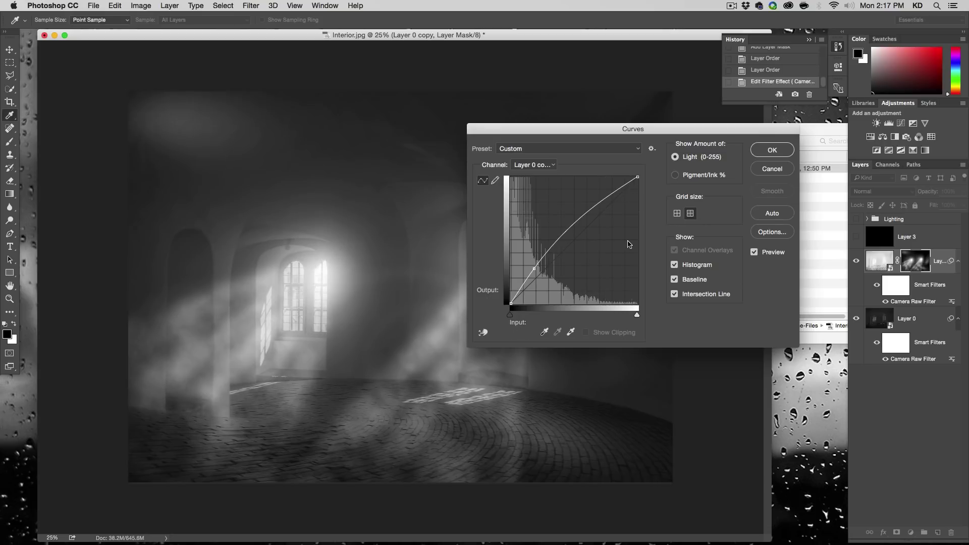
{"action": "left_click_drag", "start_coordinate": [533, 269], "coordinate": [532, 263]}
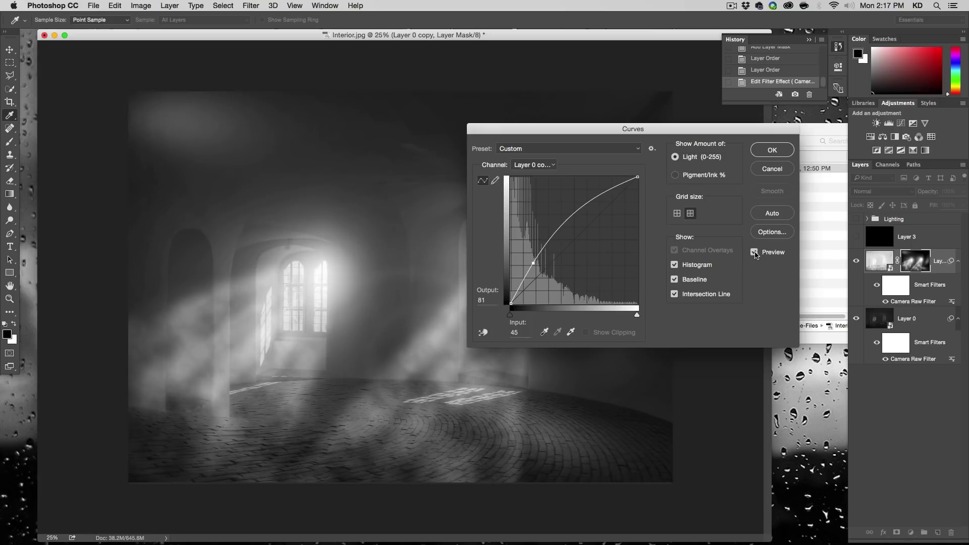
{"action": "left_click", "coordinate": [755, 253]}
{"action": "left_click", "coordinate": [756, 254]}
- Ease the mask's curve point to about input 49, output 69 while comparing the preview, and apply the Curves adjustment
{"action": "left_click_drag", "start_coordinate": [692, 134], "coordinate": [706, 63]}
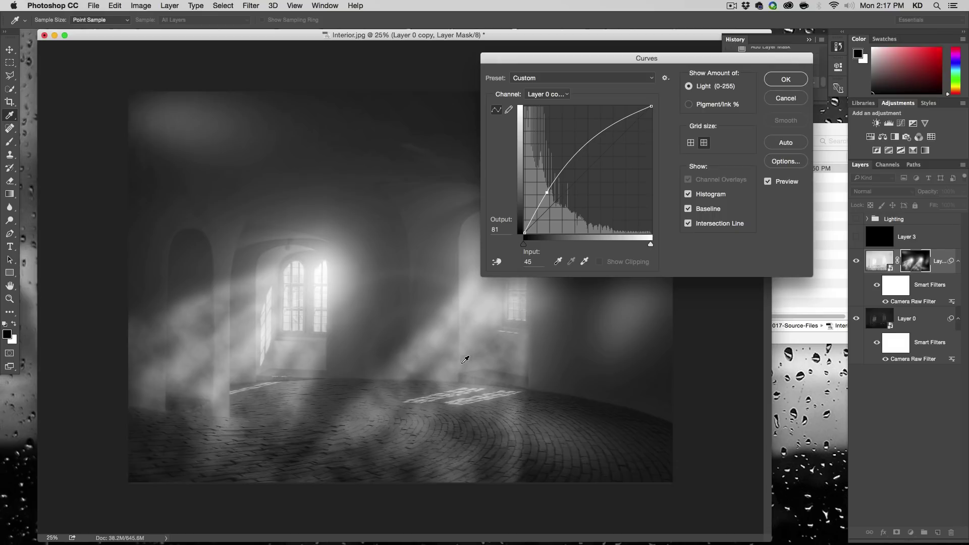
{"action": "left_click_drag", "start_coordinate": [548, 192], "coordinate": [549, 194]}
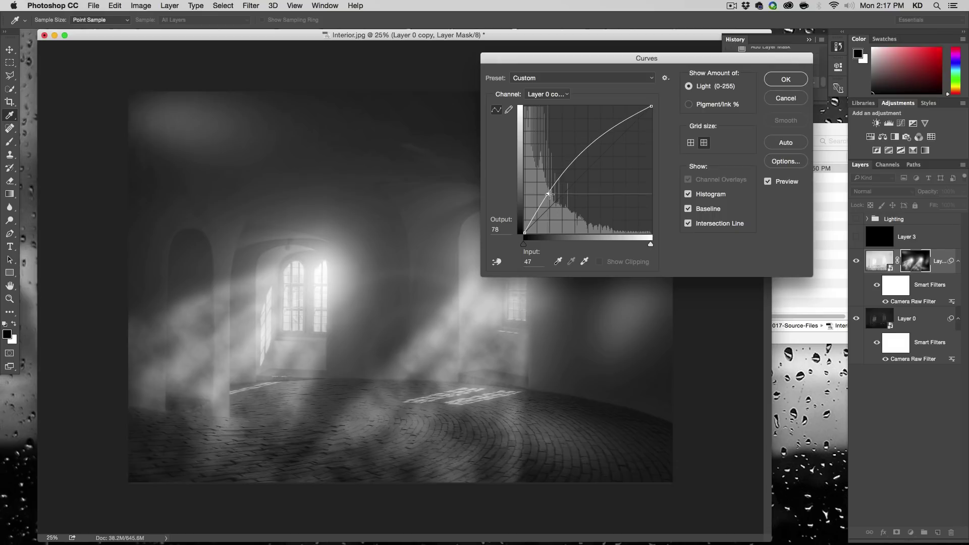
{"action": "left_click", "coordinate": [767, 182]}
{"action": "left_click", "coordinate": [767, 182]}
{"action": "left_click", "coordinate": [768, 183]}
{"action": "left_click", "coordinate": [768, 183]}
{"action": "left_click_drag", "start_coordinate": [546, 193], "coordinate": [548, 199]}
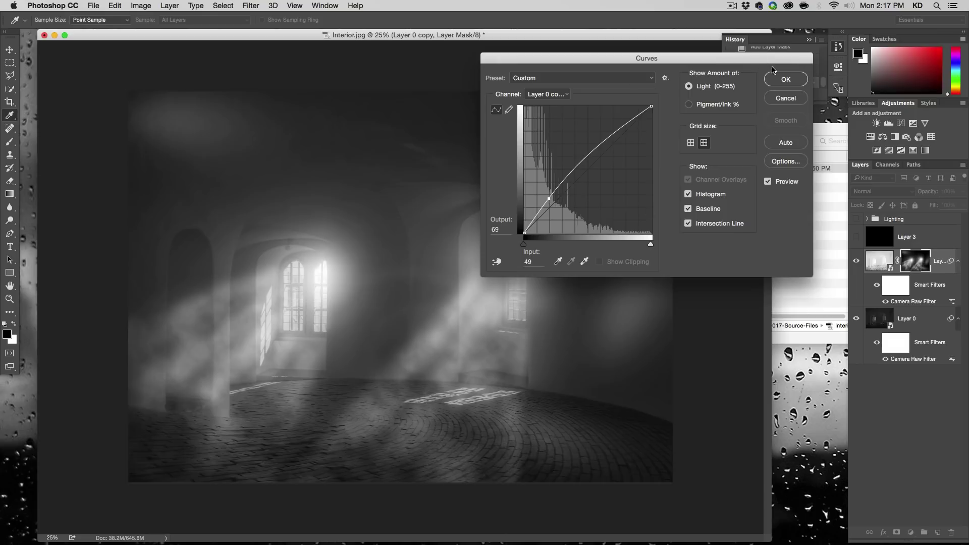
{"action": "left_click", "coordinate": [786, 79]}
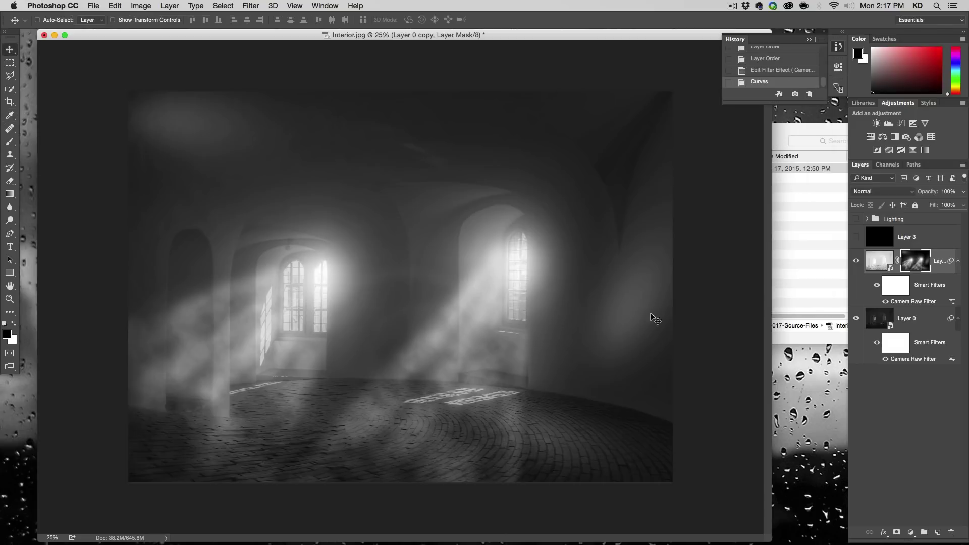
- Stamp all visible layers into a new layer above the masked copy and convert it to a smart object
{"action": "left_click", "coordinate": [876, 263]}
{"action": "key", "text": "alt+shift+super"}
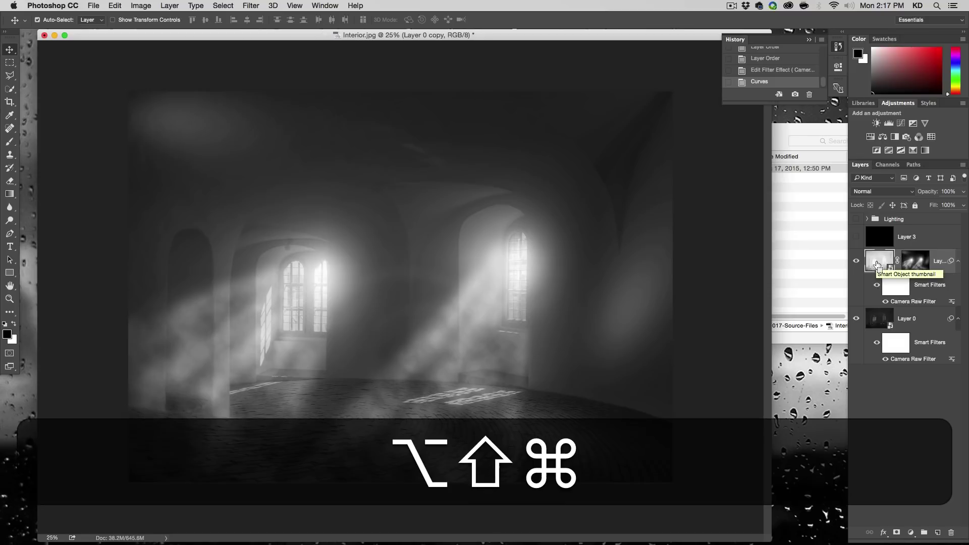
{"action": "key", "text": "alt+shift+super+e"}
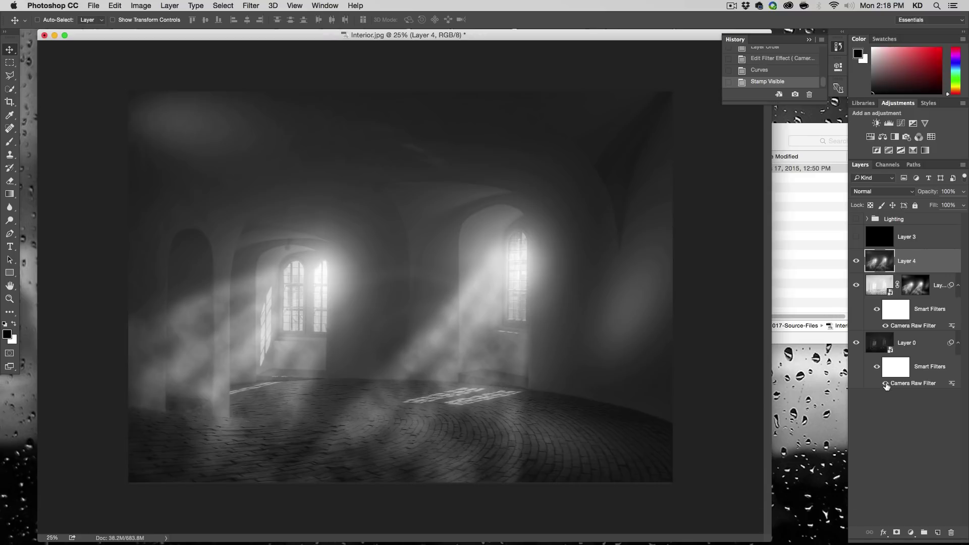
{"action": "right_click", "coordinate": [924, 262]}
{"action": "left_click", "coordinate": [880, 240]}
- Start a Camera Raw filter on Layer 4 and set its Post Crop Vignetting amount to about -43 in Highlight Priority style
{"action": "left_click", "coordinate": [251, 7]}
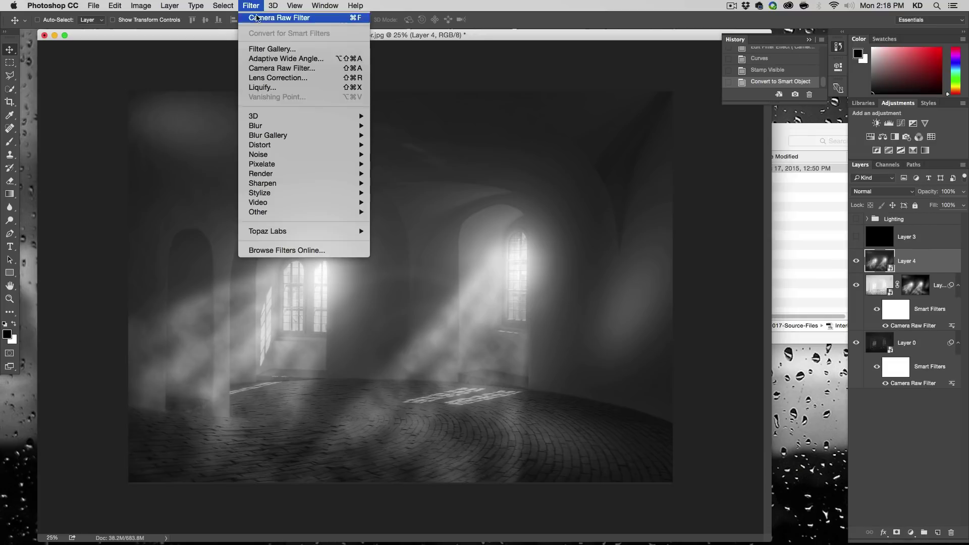
{"action": "left_click", "coordinate": [268, 70]}
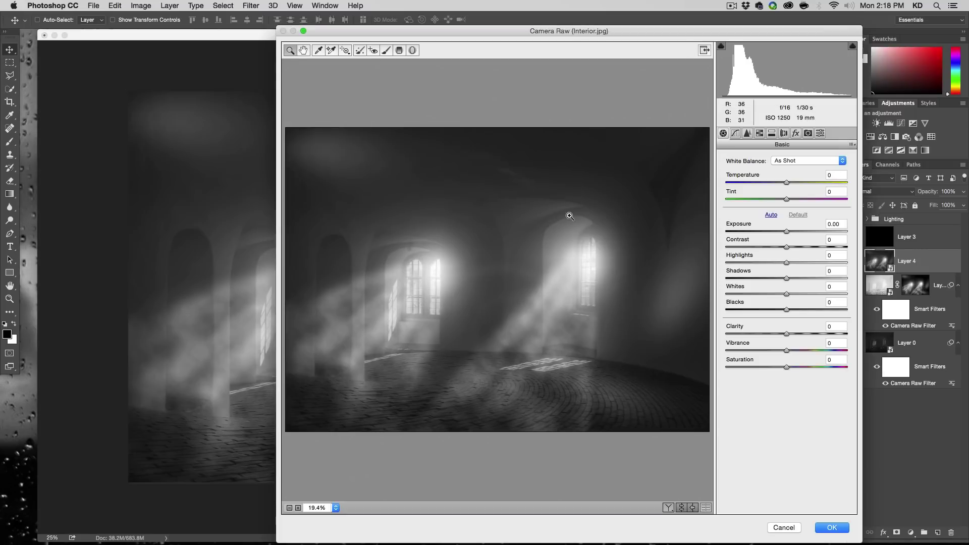
{"action": "left_click", "coordinate": [796, 133]}
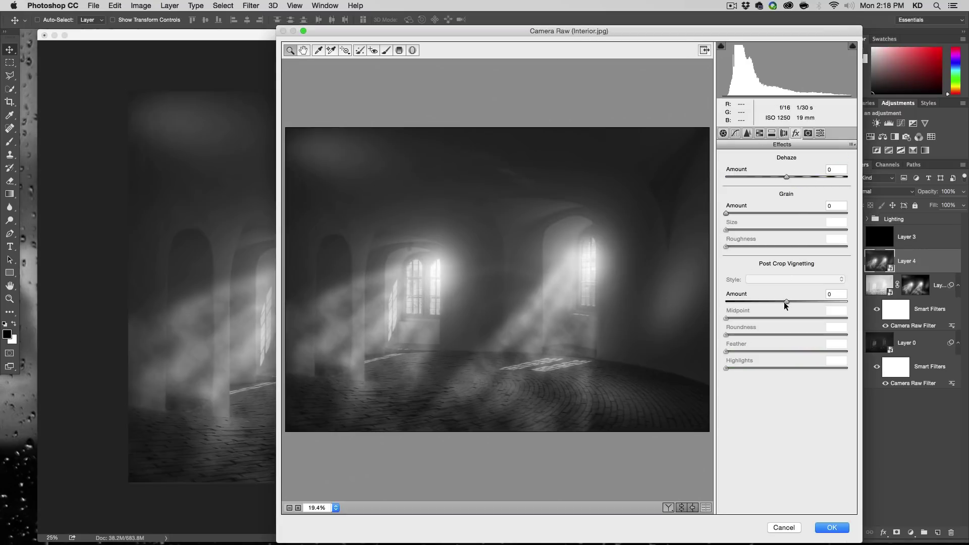
{"action": "left_click_drag", "start_coordinate": [785, 302], "coordinate": [757, 300]}
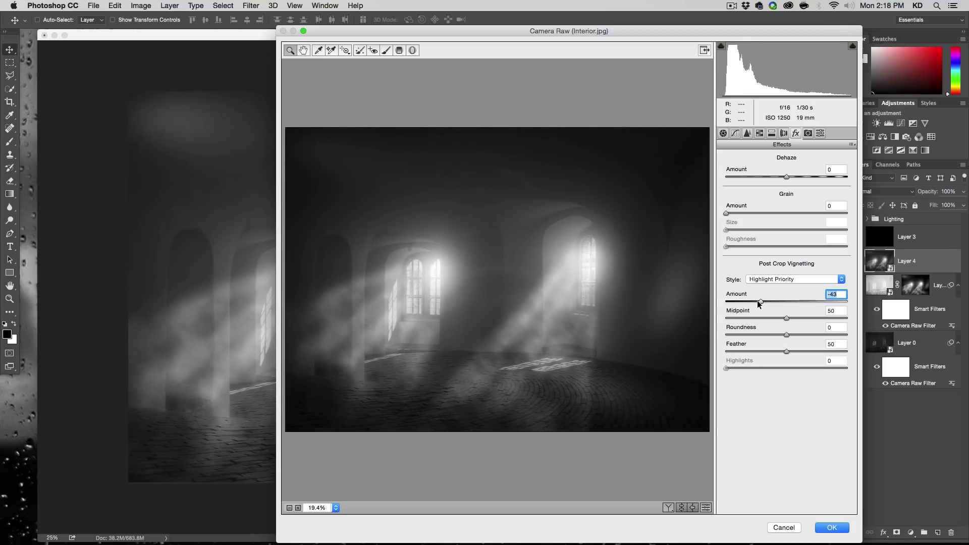
- Set Clarity to about +14, Highlights to -25 and Shadows to +17 in the Basic adjustments, and apply the Camera Raw filter
{"action": "left_click", "coordinate": [723, 133]}
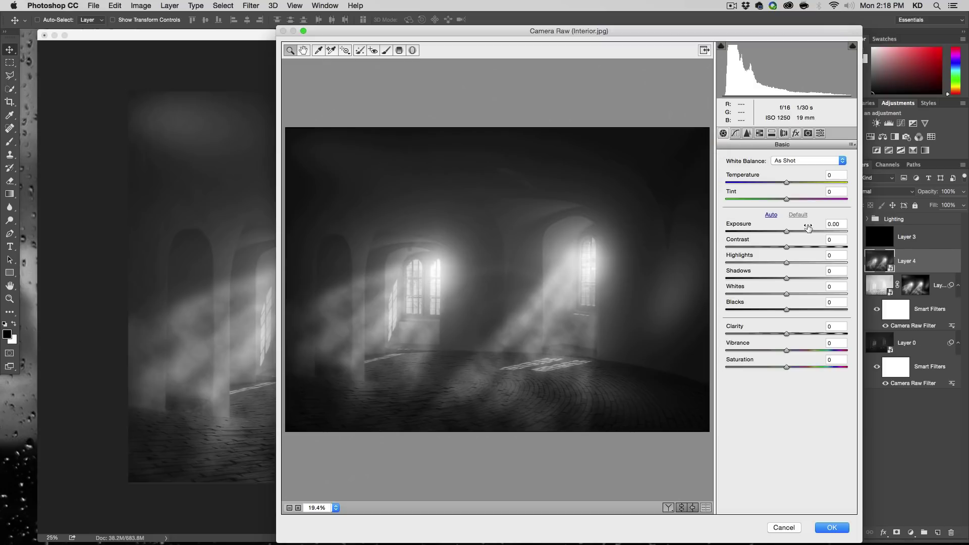
{"action": "left_click", "coordinate": [793, 333]}
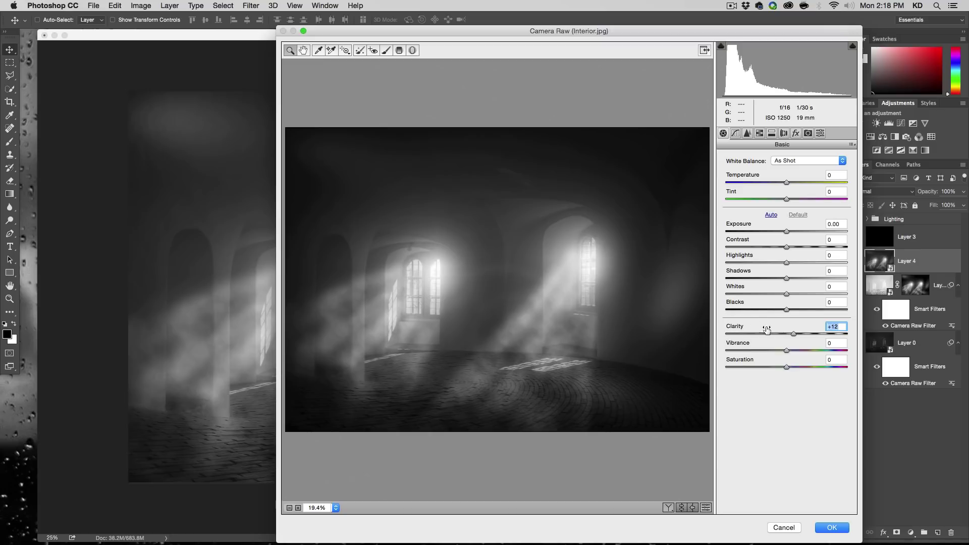
{"action": "left_click", "coordinate": [795, 335]}
{"action": "mouse_move", "coordinate": [785, 263]}
{"action": "left_mouse_down"}
{"action": "mouse_move", "coordinate": [771, 263]}
{"action": "mouse_move", "coordinate": [796, 278]}
{"action": "left_mouse_up"}
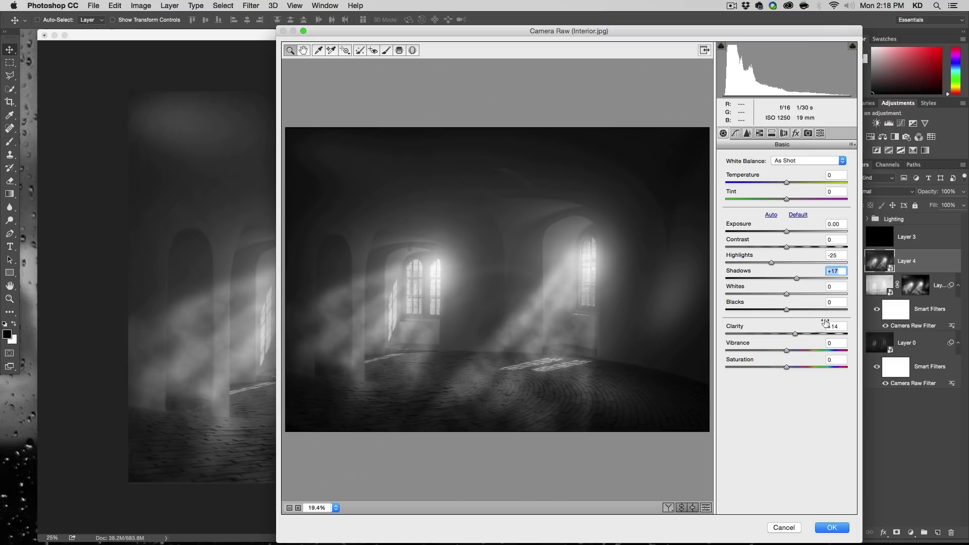
{"action": "left_click", "coordinate": [831, 528]}
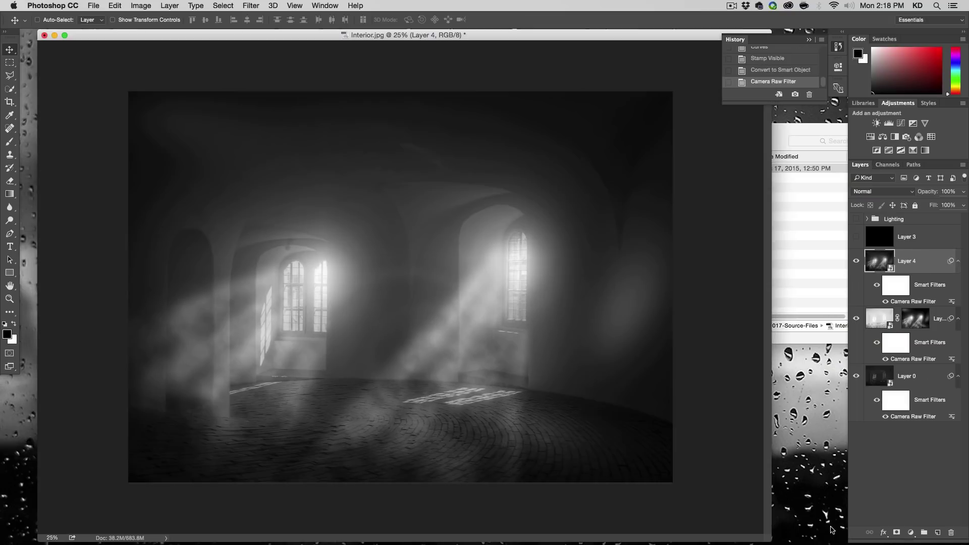